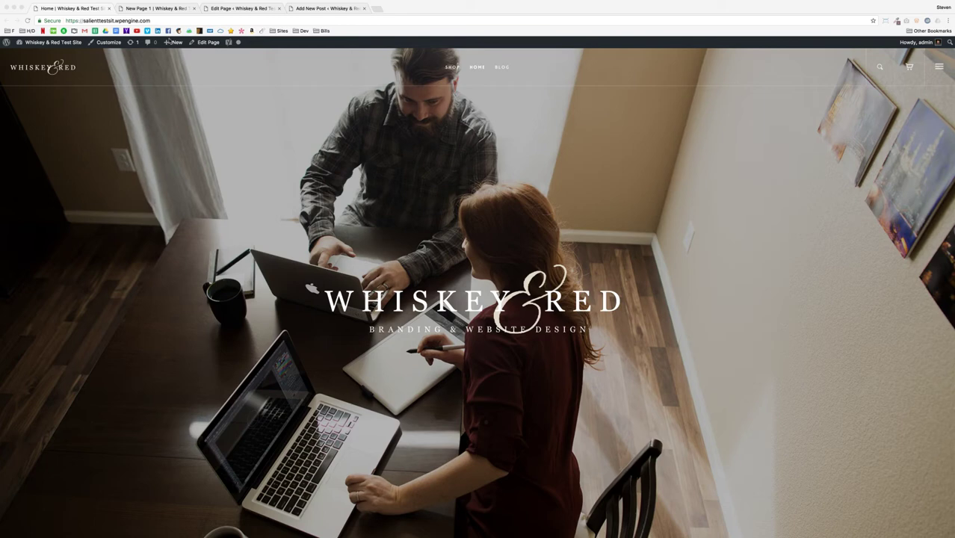
{"action": "left_click", "coordinate": [150, 9]}
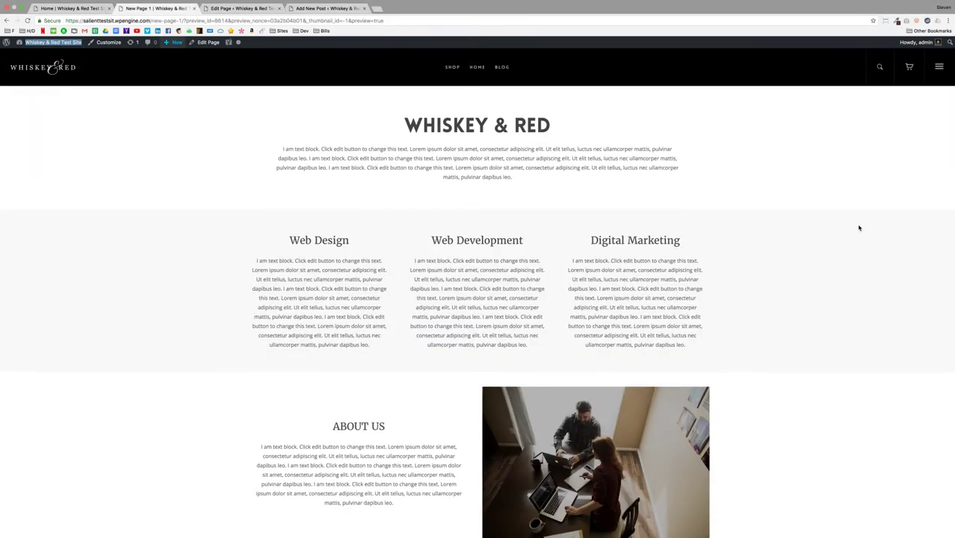
{"action": "scroll", "coordinate": [858, 228], "scroll_direction": "down", "scroll_amount": 1}
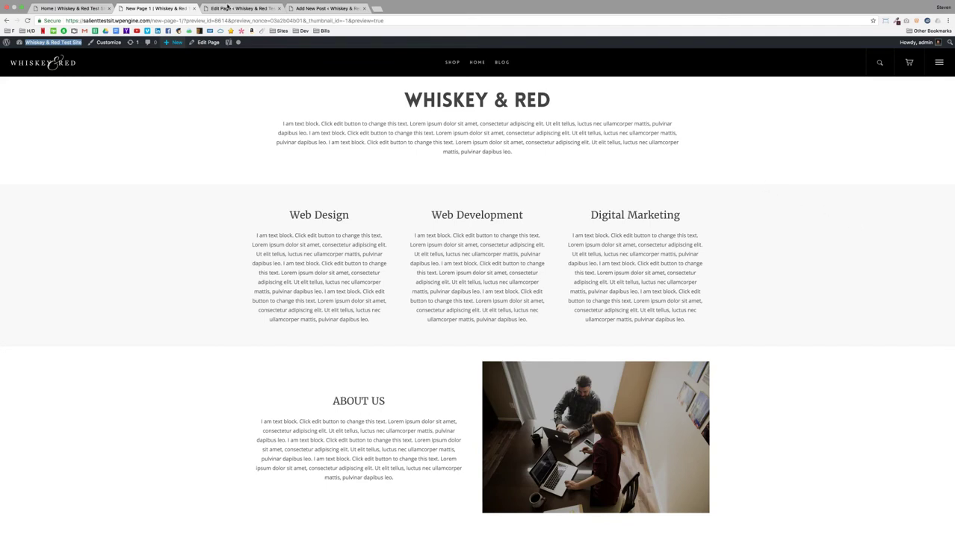
{"action": "key", "text": "ctrl+Tab"}
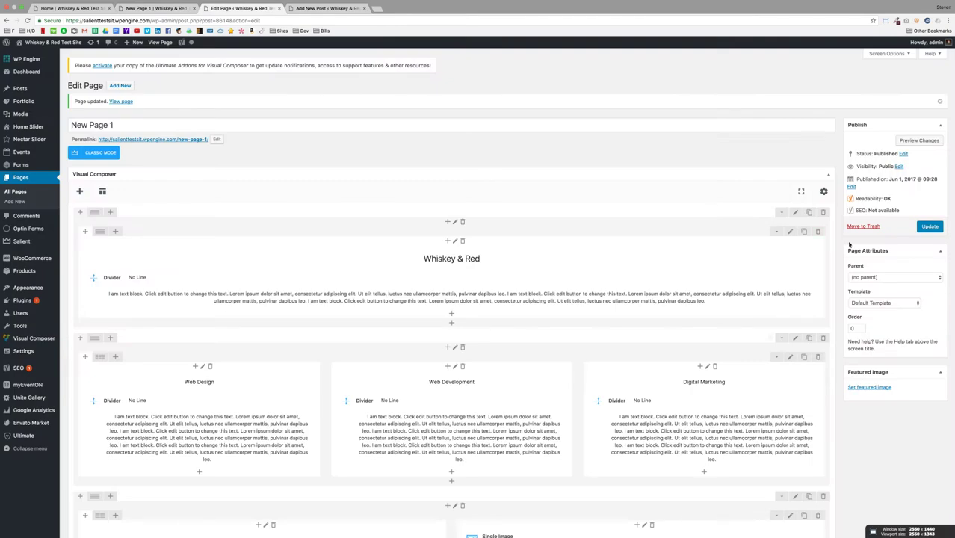
{"action": "scroll", "coordinate": [848, 244], "scroll_direction": "down", "scroll_amount": 4}
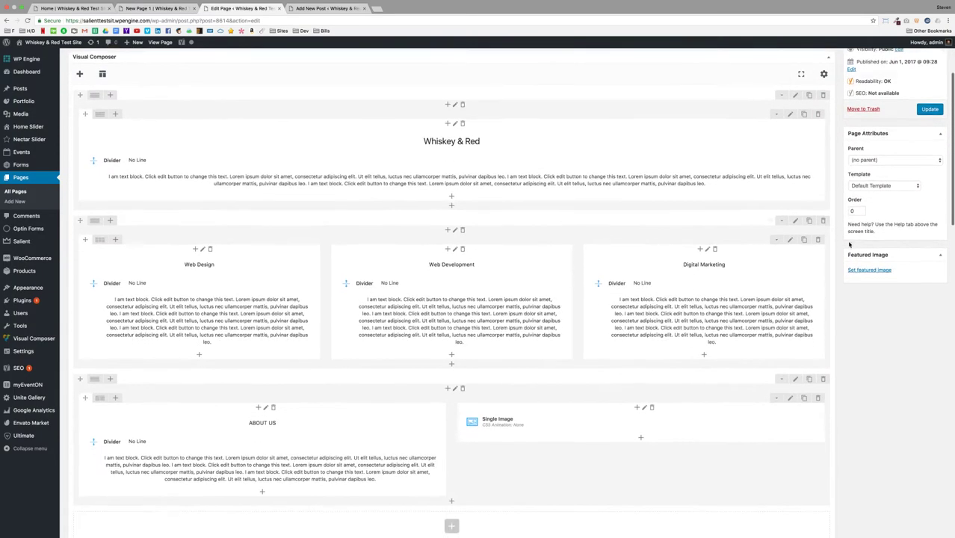
{"action": "scroll", "coordinate": [539, 77], "scroll_direction": "up", "scroll_amount": 1}
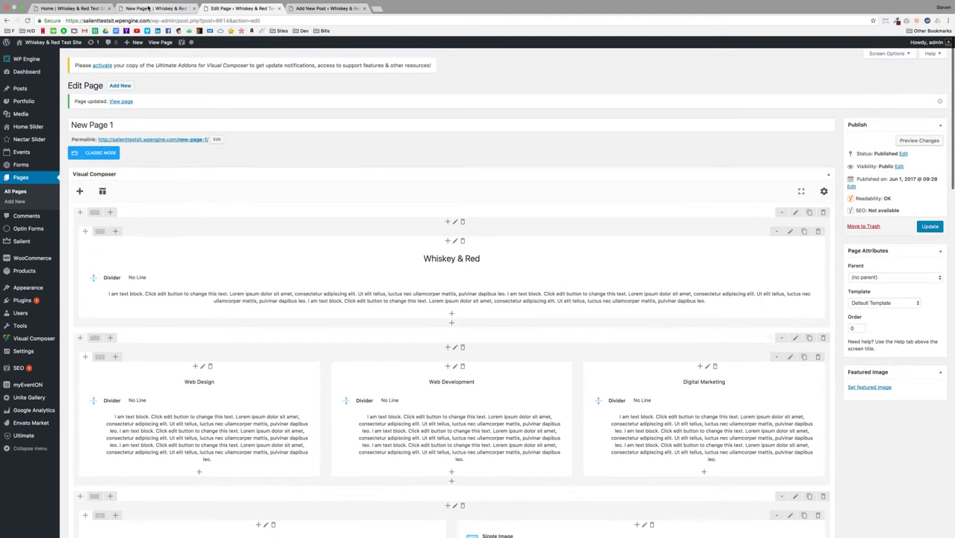
{"action": "key", "text": "ctrl+shift+Tab"}
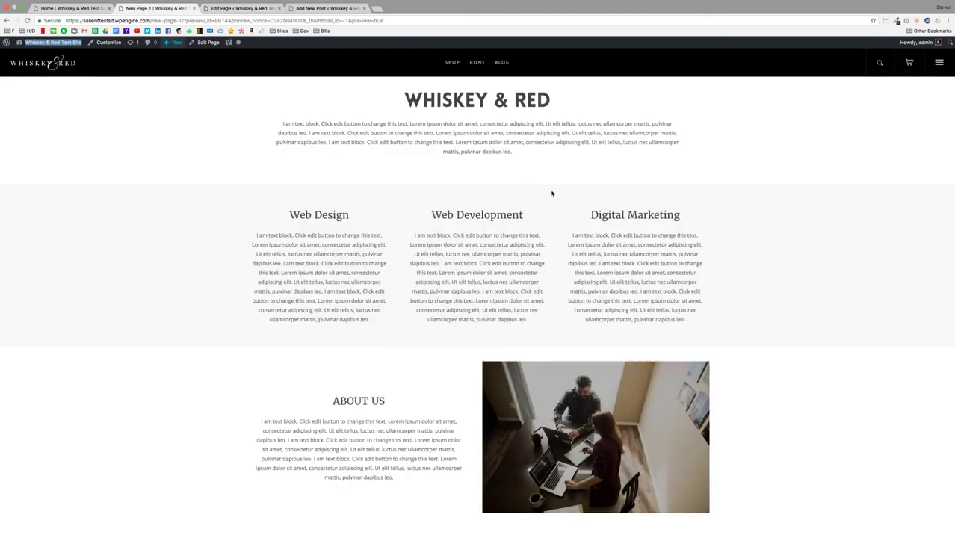
{"action": "scroll", "coordinate": [551, 193], "scroll_direction": "up", "scroll_amount": 1}
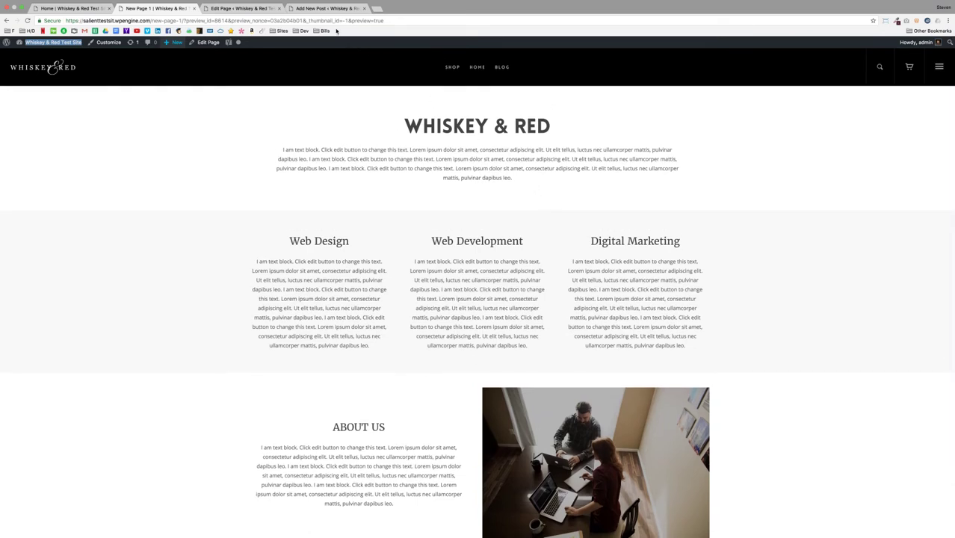
Step: Create a new page titled 'New Page' and enable the Visual Composer Page Builder for it
{"action": "left_click", "coordinate": [314, 9]}
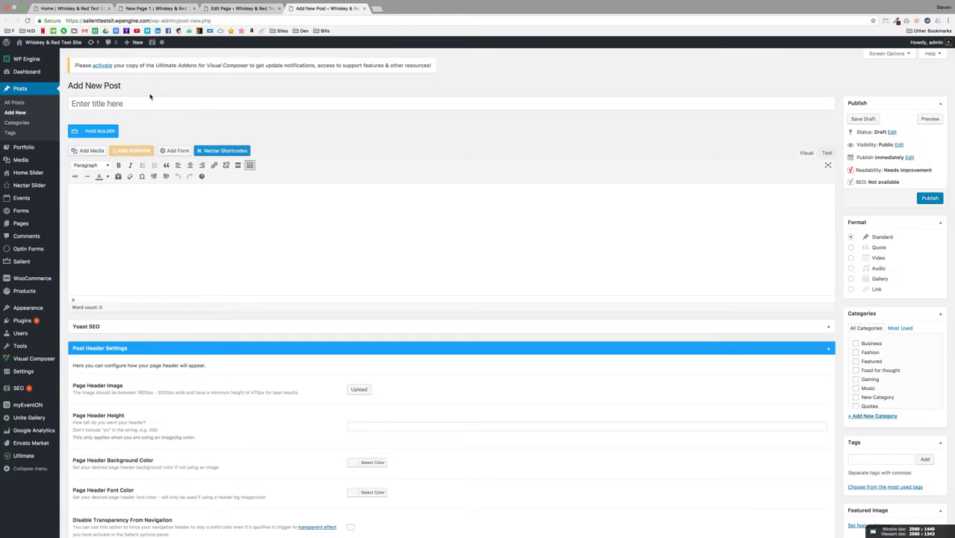
{"action": "left_click", "coordinate": [153, 106]}
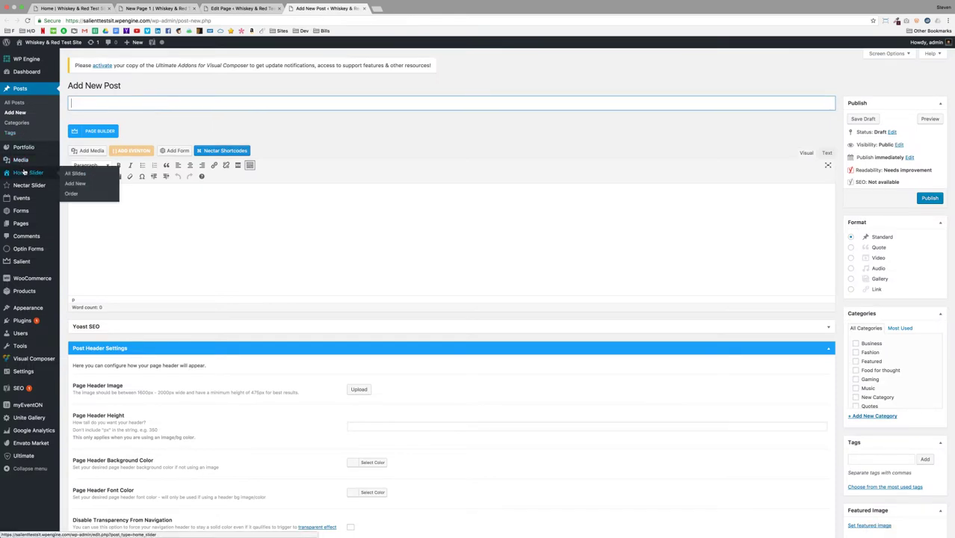
{"action": "left_click", "coordinate": [382, 258]}
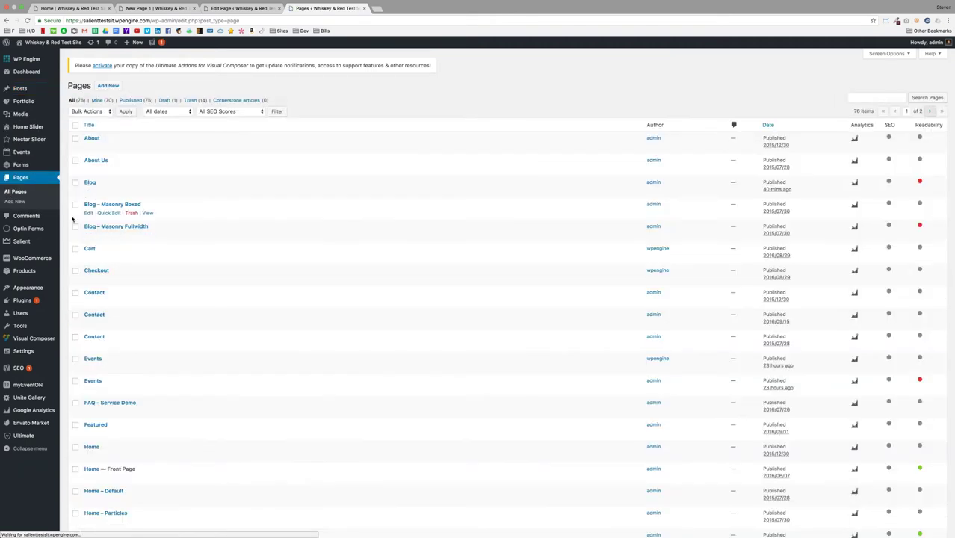
{"action": "left_click", "coordinate": [98, 88]}
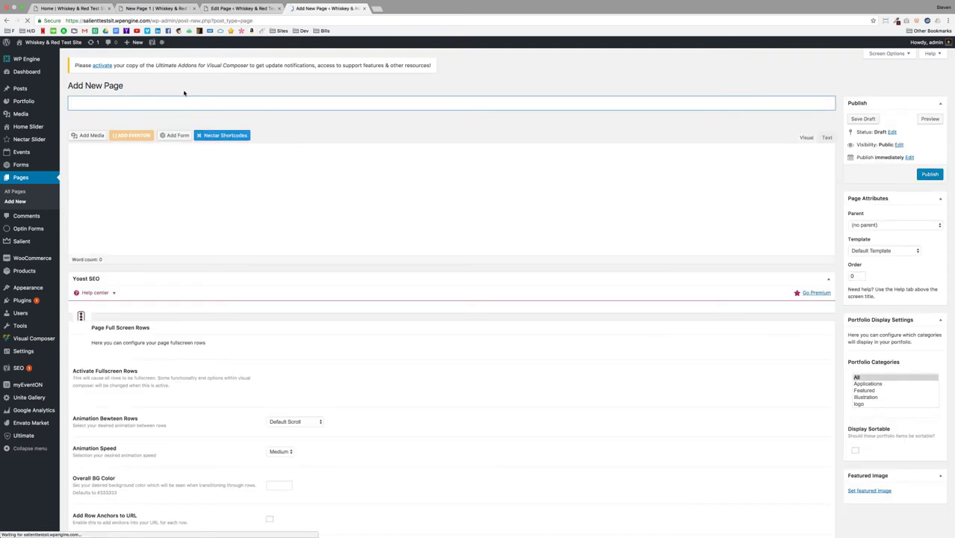
{"action": "type", "text": "New Page"}
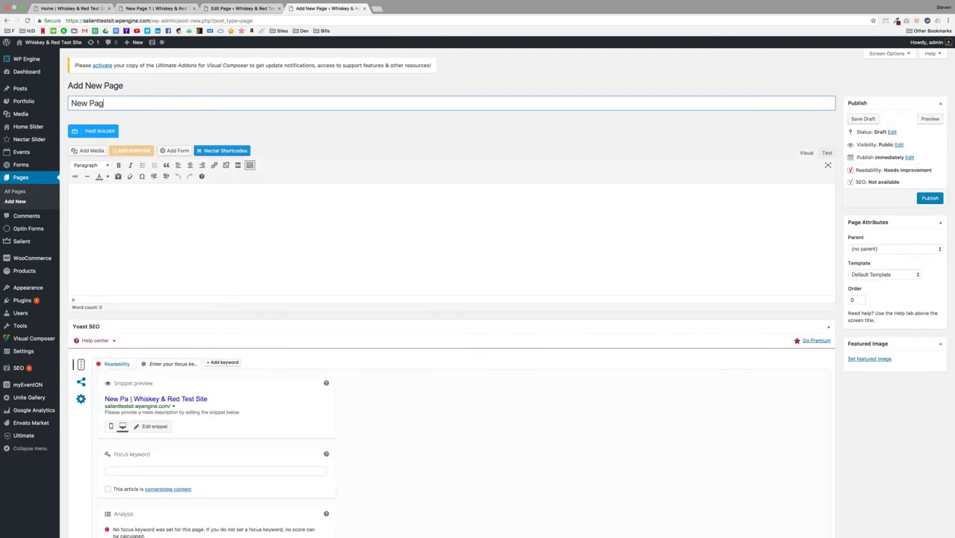
{"action": "left_click", "coordinate": [331, 137]}
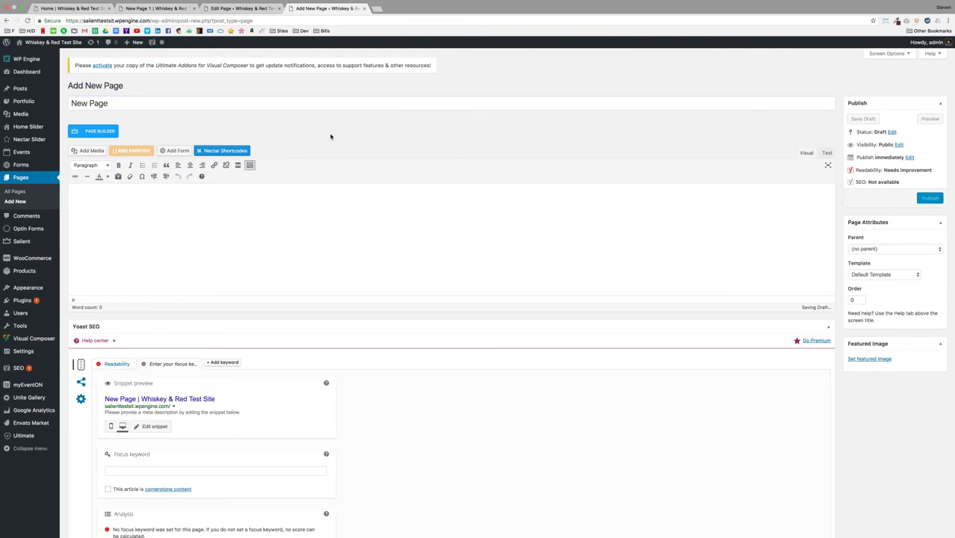
{"action": "left_click", "coordinate": [97, 131]}
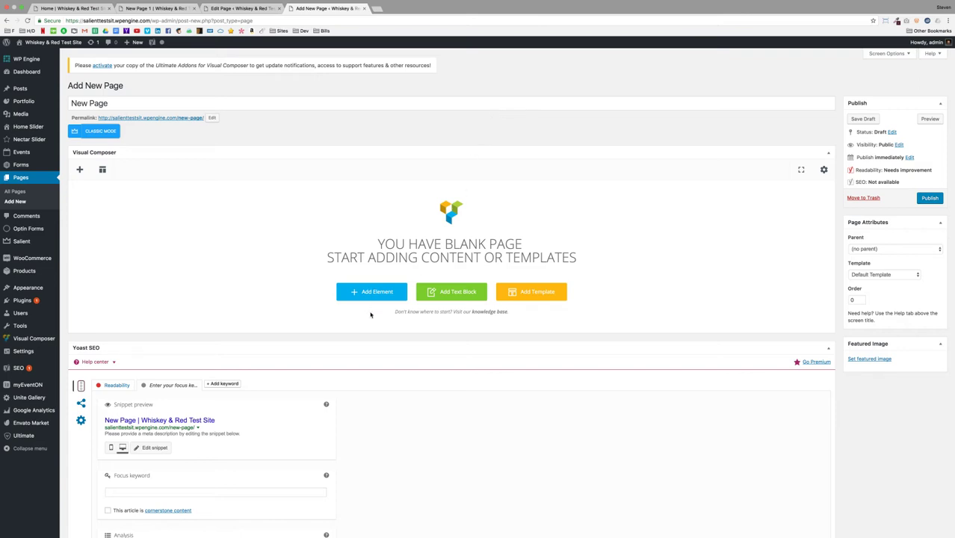
Step: Add an empty row, clone it twice for three rows, and nest an inner row in the first
{"action": "left_click", "coordinate": [368, 293]}
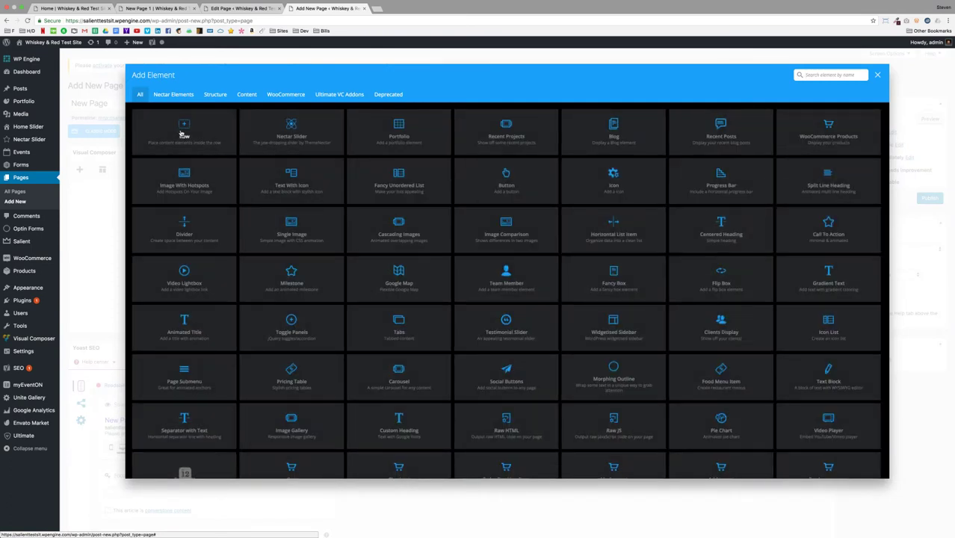
{"action": "left_click", "coordinate": [183, 133]}
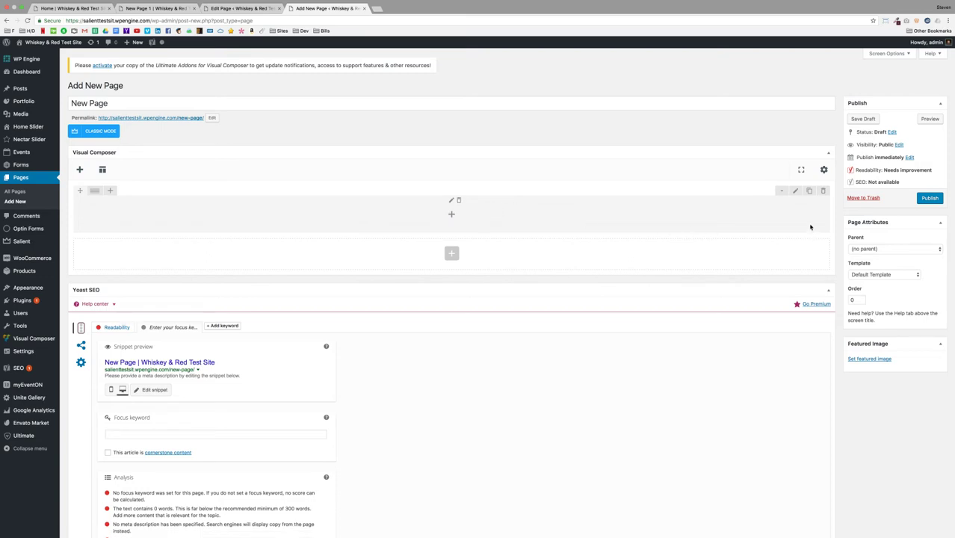
{"action": "left_click", "coordinate": [810, 191]}
{"action": "left_click", "coordinate": [810, 192]}
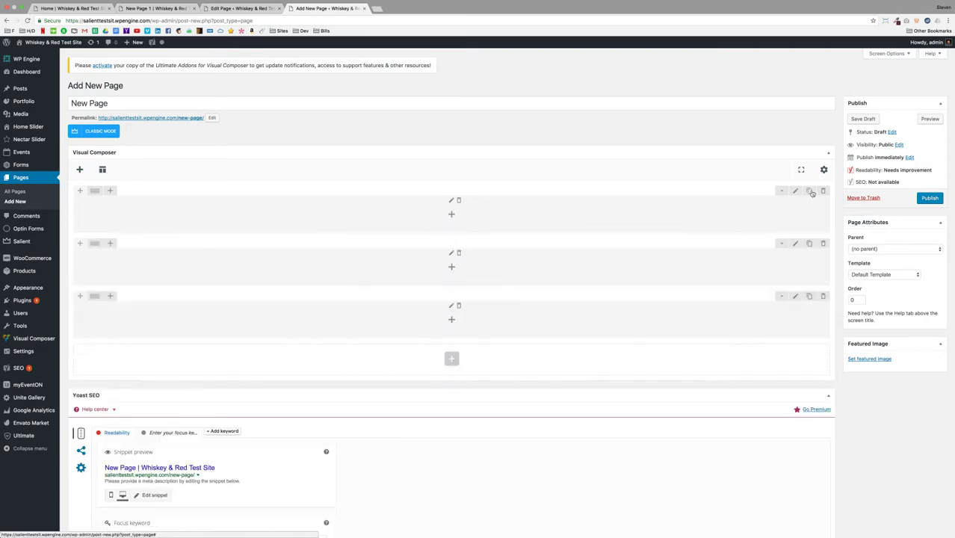
{"action": "left_click", "coordinate": [453, 214]}
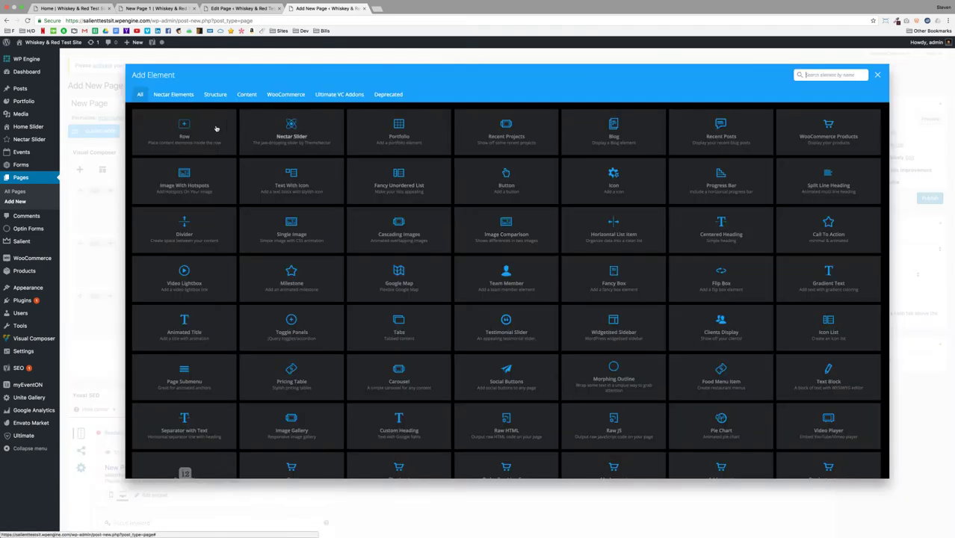
{"action": "left_click", "coordinate": [183, 125]}
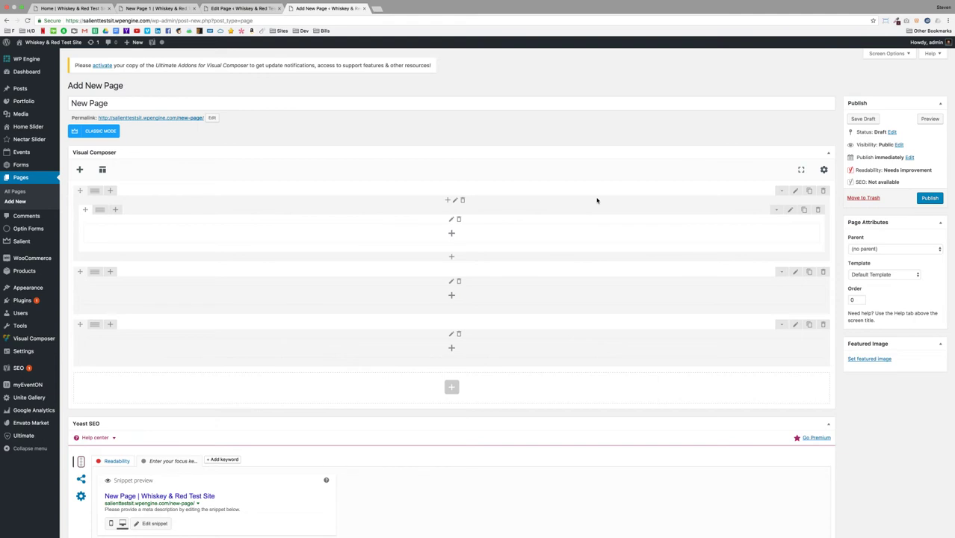
Step: Add a Text Block to the inner row reading 'Whiskey & Red', formatted as centred Heading 1
{"action": "left_click", "coordinate": [452, 235]}
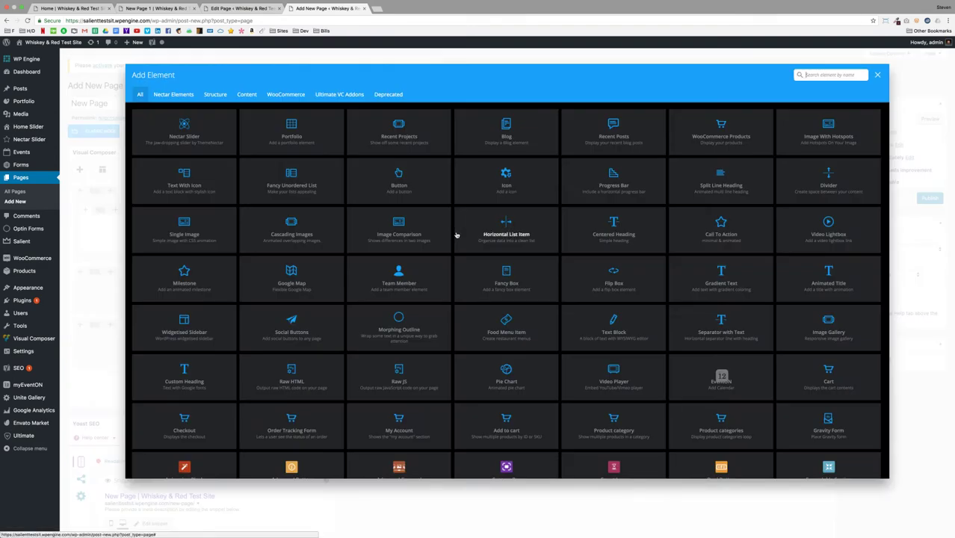
{"action": "type", "text": "text"}
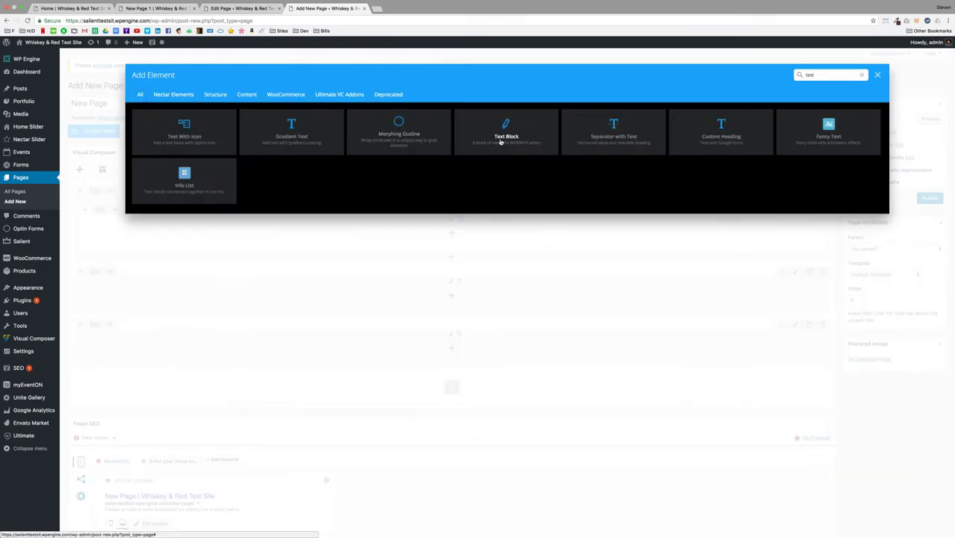
{"action": "left_click", "coordinate": [501, 140]}
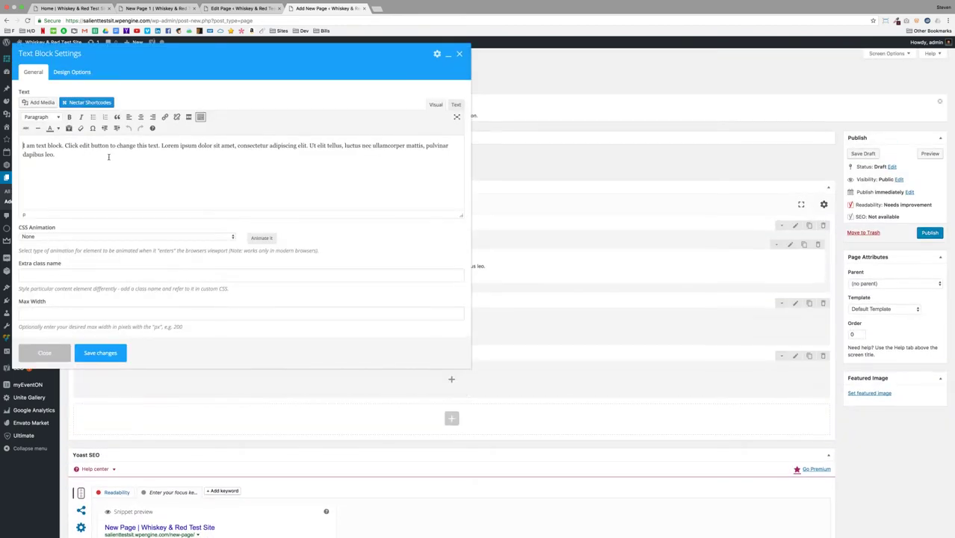
{"action": "key", "text": "ctrl+a"}
{"action": "type", "text": "Whi"}
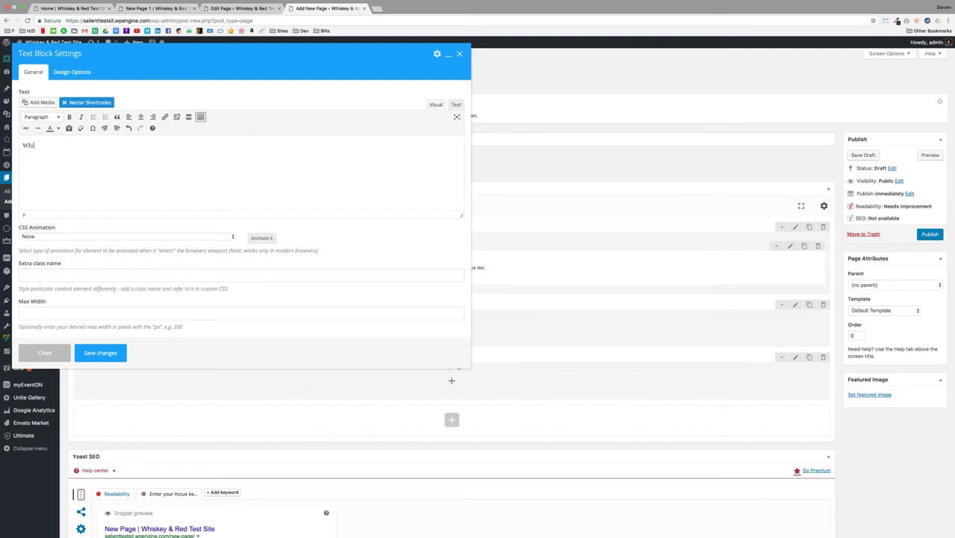
{"action": "type", "text": "skey & Red"}
{"action": "left_click_drag", "start_coordinate": [161, 56], "coordinate": [385, 126]}
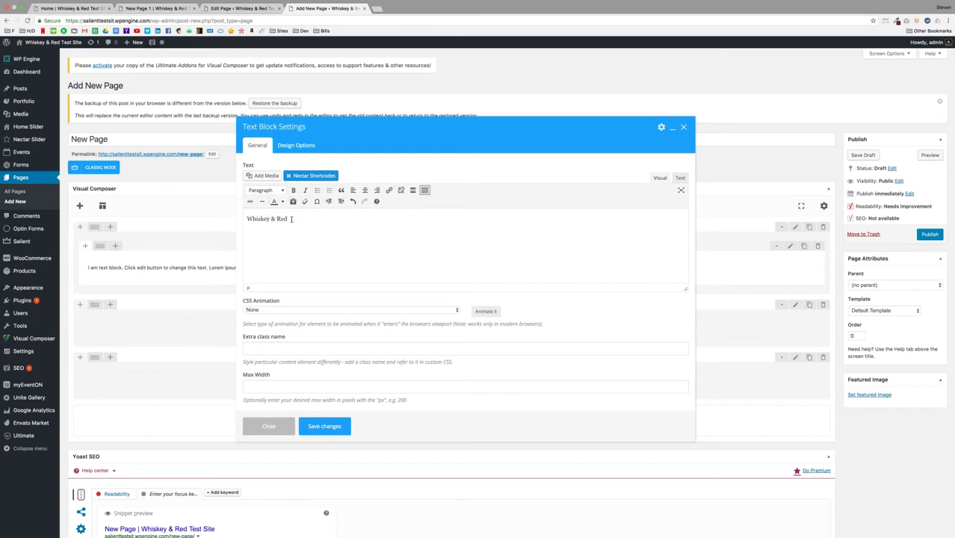
{"action": "left_click", "coordinate": [282, 192]}
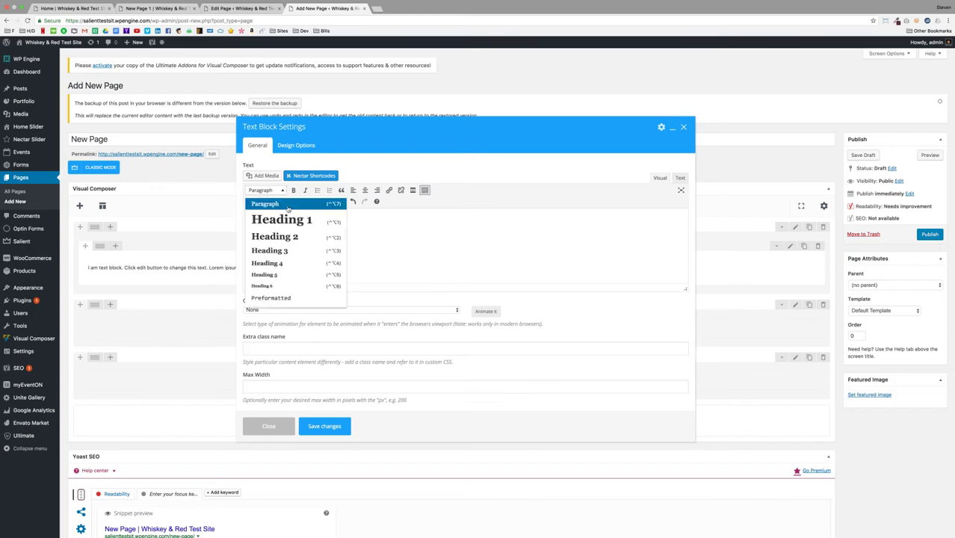
{"action": "left_click", "coordinate": [290, 218]}
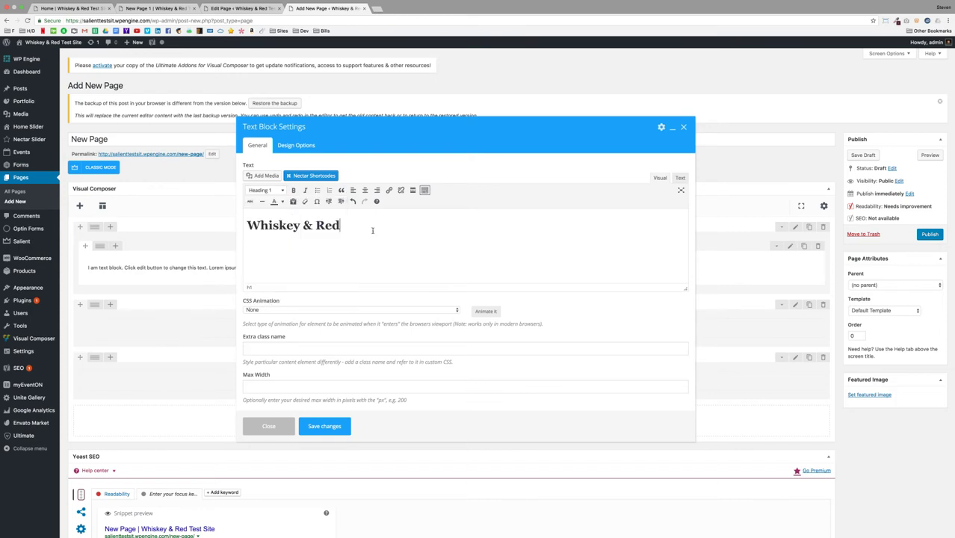
{"action": "left_click", "coordinate": [364, 189]}
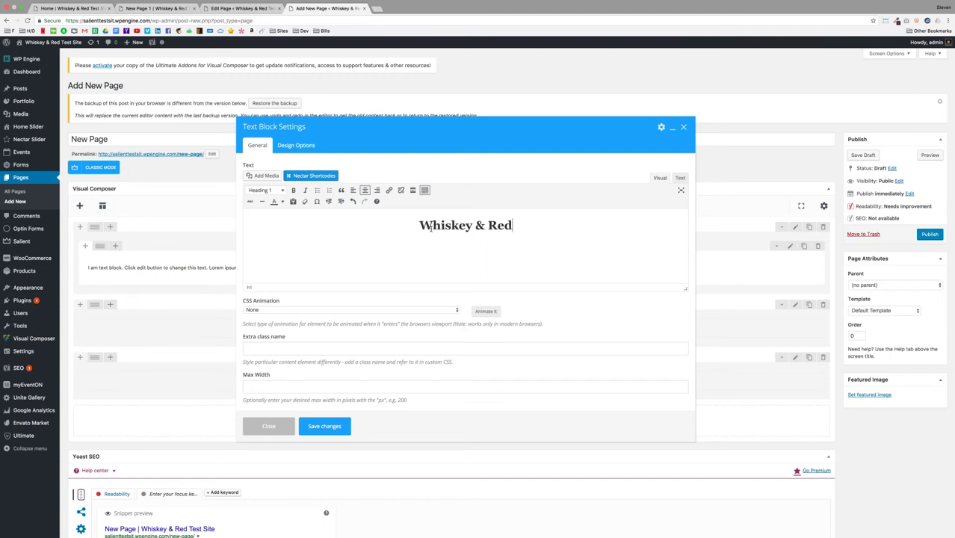
Step: Save the heading block, then add a Divider below it with height 20 and No Line
{"action": "left_click", "coordinate": [321, 427]}
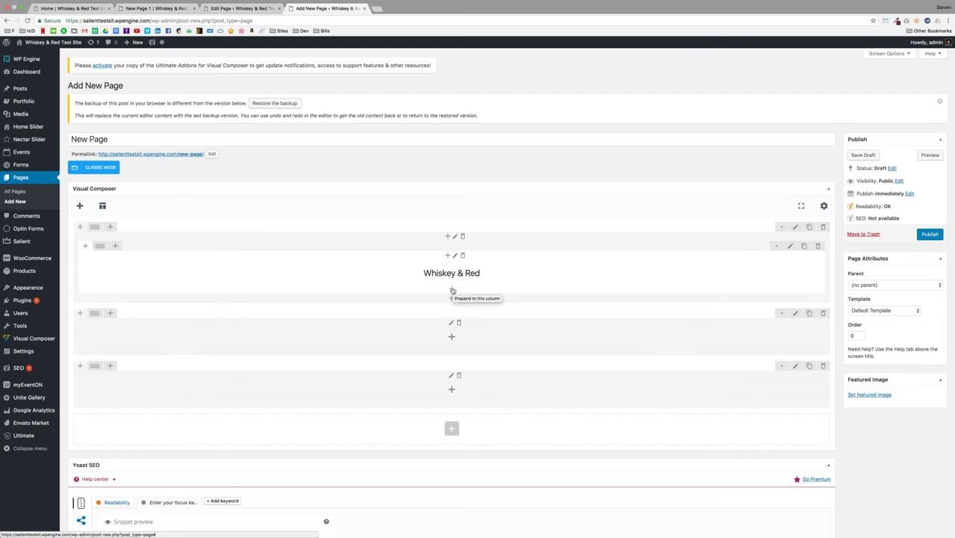
{"action": "left_click", "coordinate": [452, 290]}
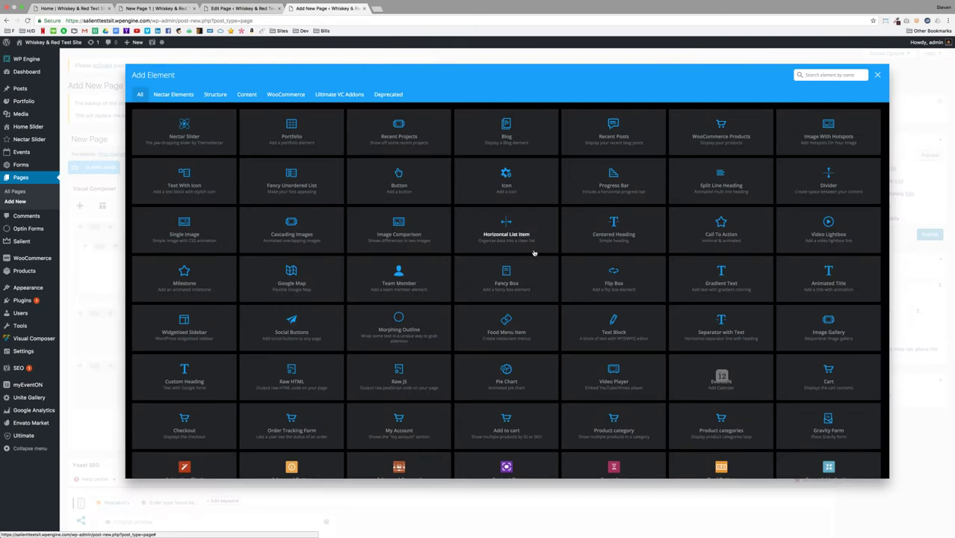
{"action": "type", "text": "div"}
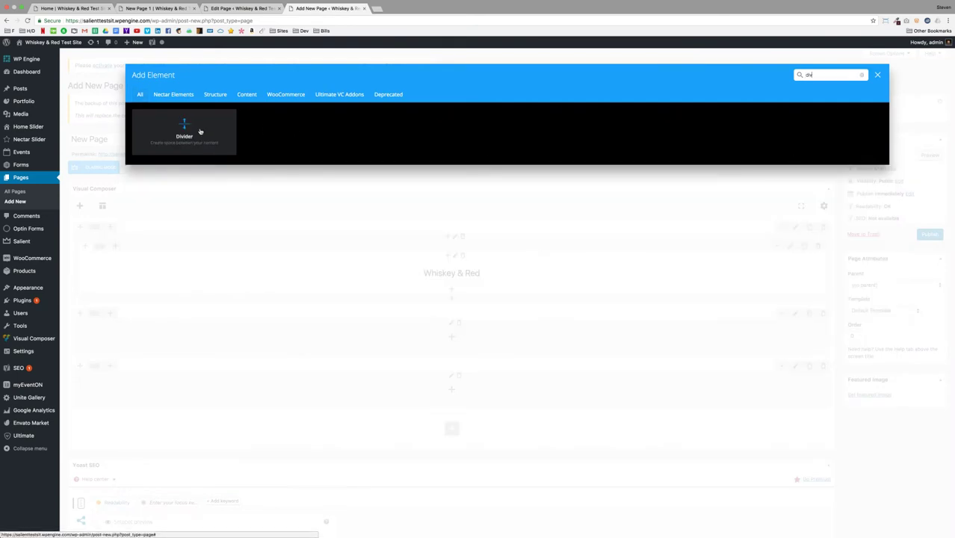
{"action": "left_click", "coordinate": [199, 131]}
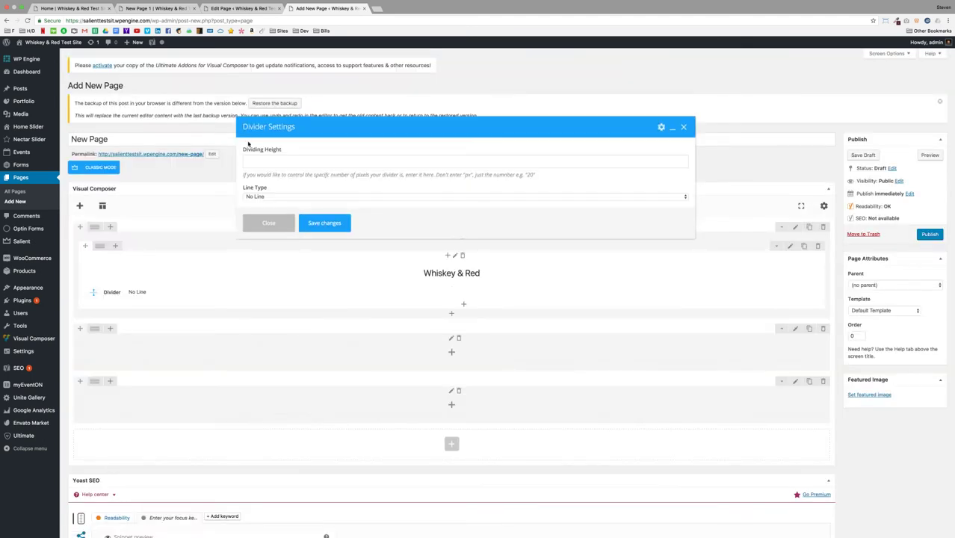
{"action": "left_click", "coordinate": [262, 162]}
{"action": "type", "text": "20"}
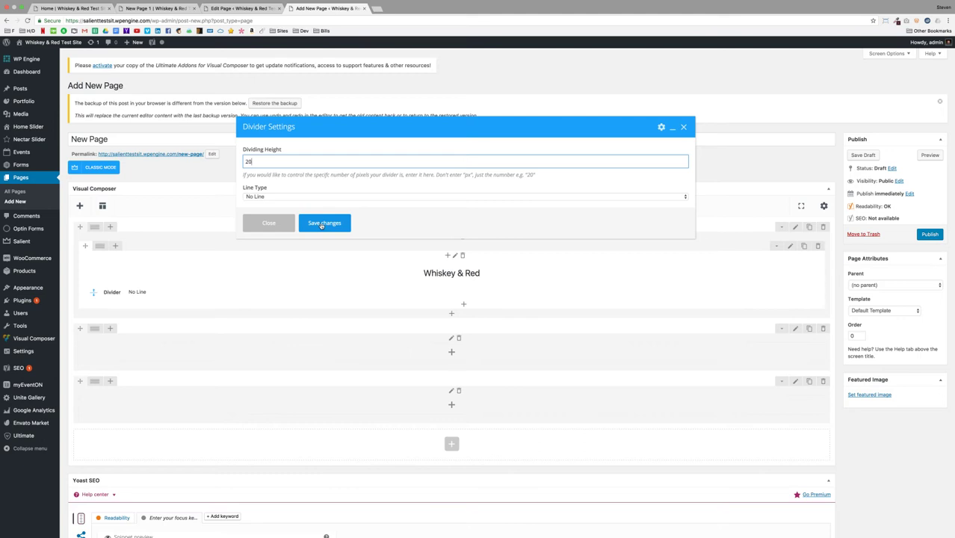
{"action": "left_click_drag", "start_coordinate": [313, 175], "coordinate": [435, 175]}
{"action": "left_click", "coordinate": [474, 174]}
{"action": "left_click", "coordinate": [311, 183]}
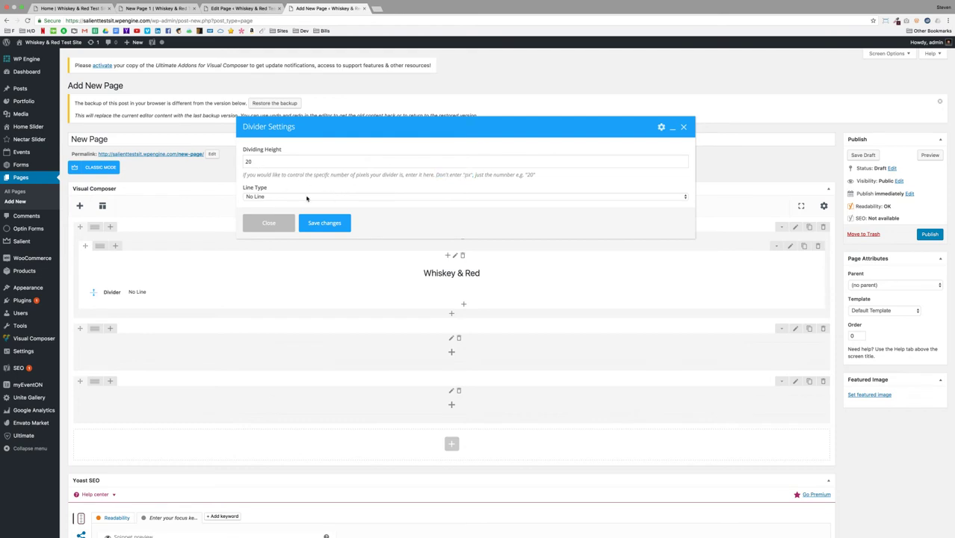
{"action": "left_click", "coordinate": [325, 224]}
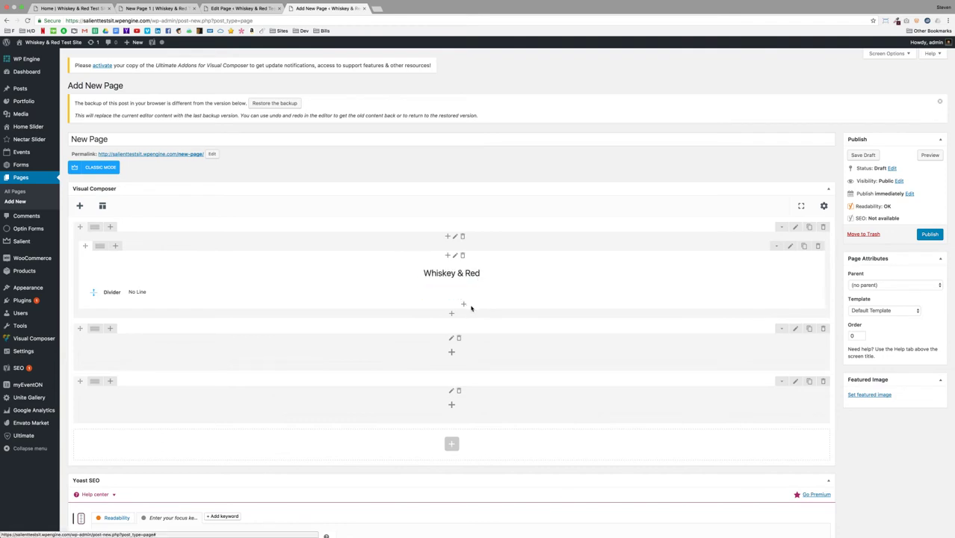
Step: Add a Text Block below the divider with the placeholder paragraph duplicated and centre-aligned
{"action": "left_click", "coordinate": [464, 306]}
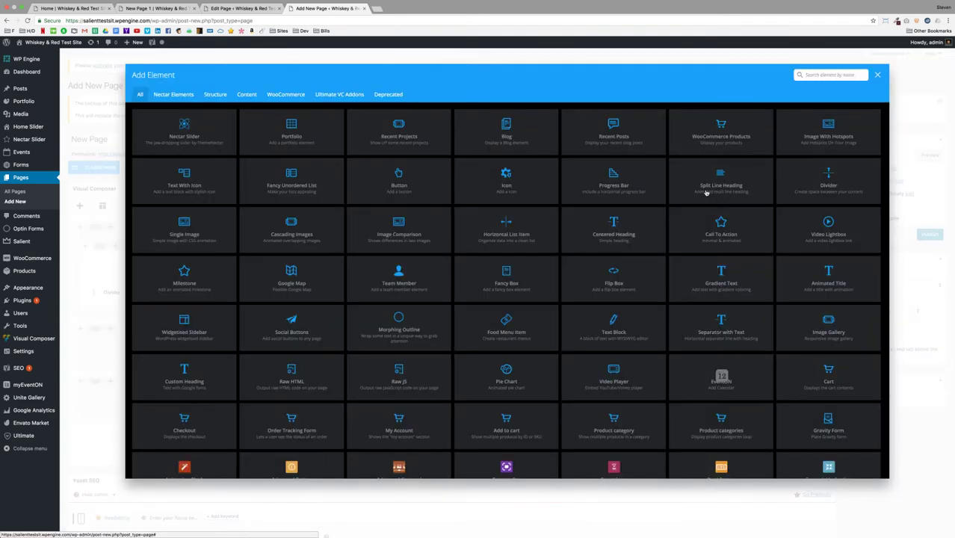
{"action": "type", "text": "text"}
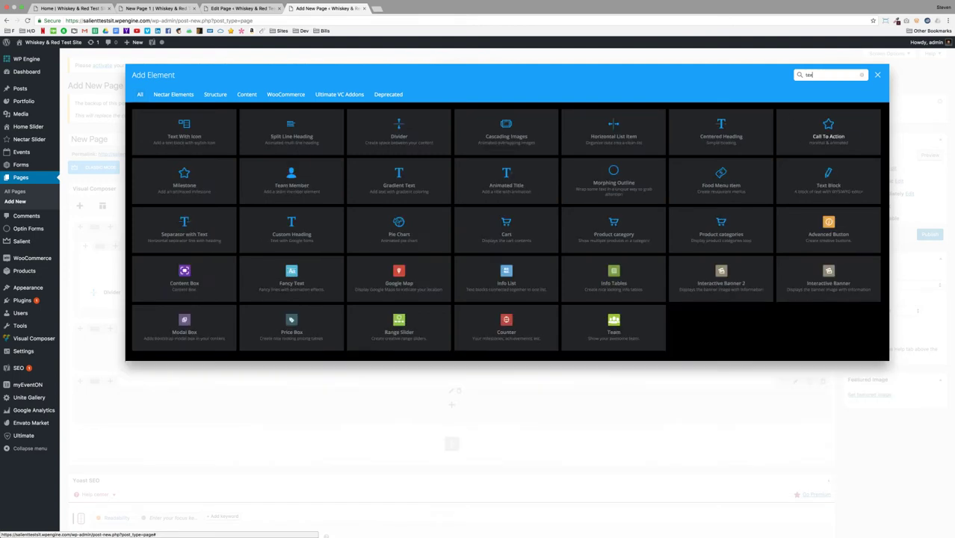
{"action": "left_click", "coordinate": [499, 132]}
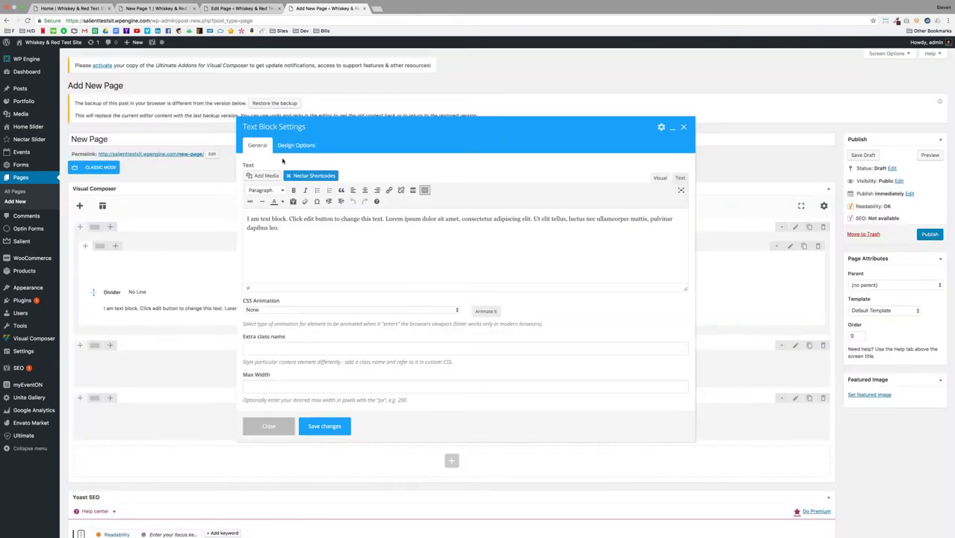
{"action": "left_click_drag", "start_coordinate": [281, 229], "coordinate": [246, 217]}
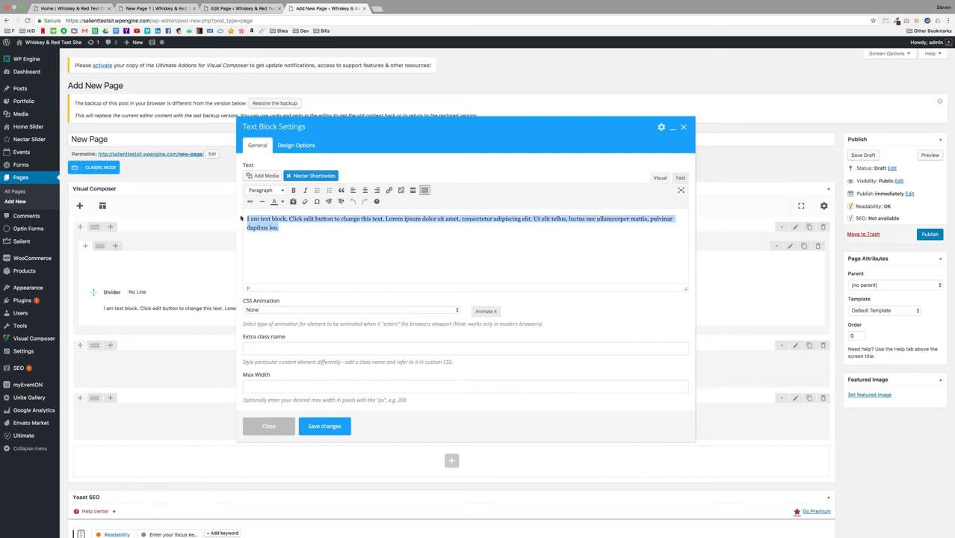
{"action": "key", "text": "ctrl+c"}
{"action": "left_click", "coordinate": [292, 231]}
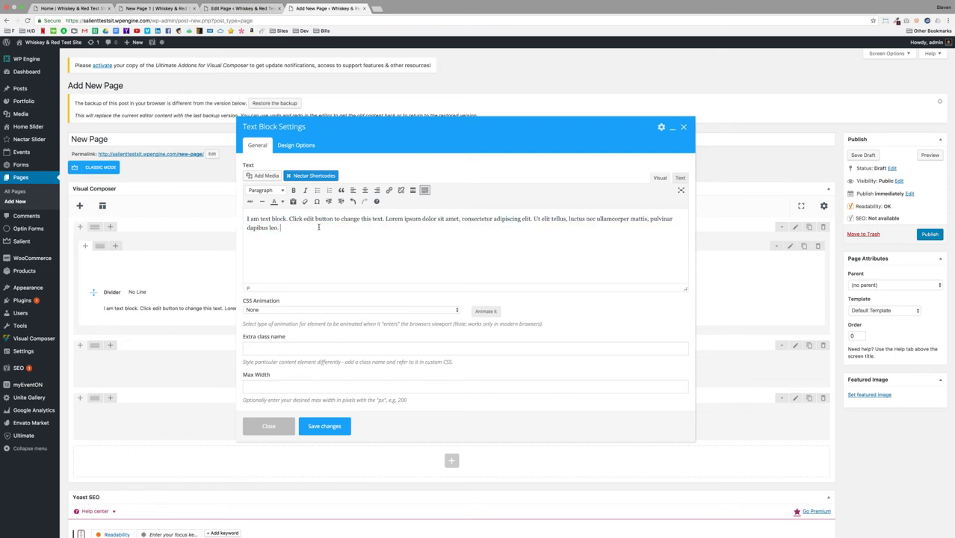
{"action": "key", "text": "ctrl+v"}
{"action": "key", "text": "ctrl+v"}
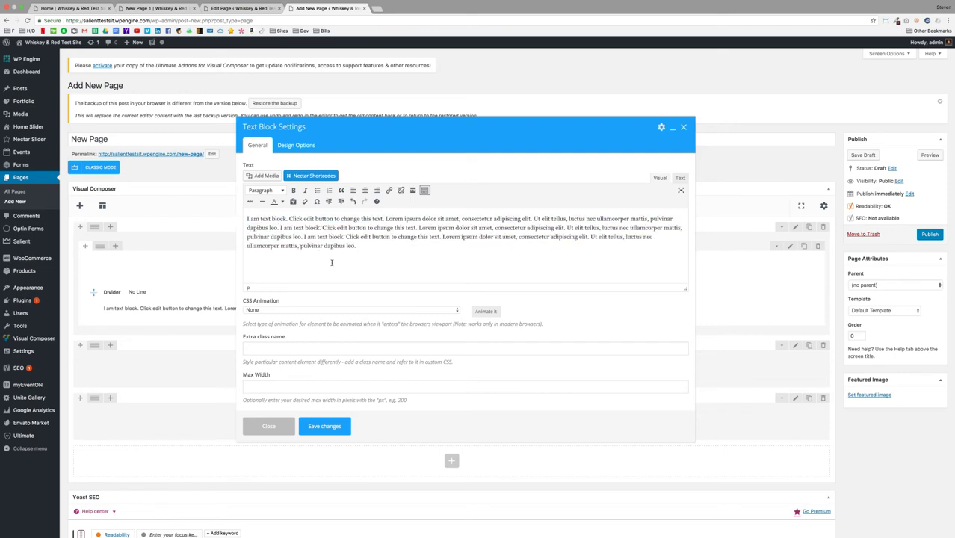
{"action": "left_click", "coordinate": [365, 190]}
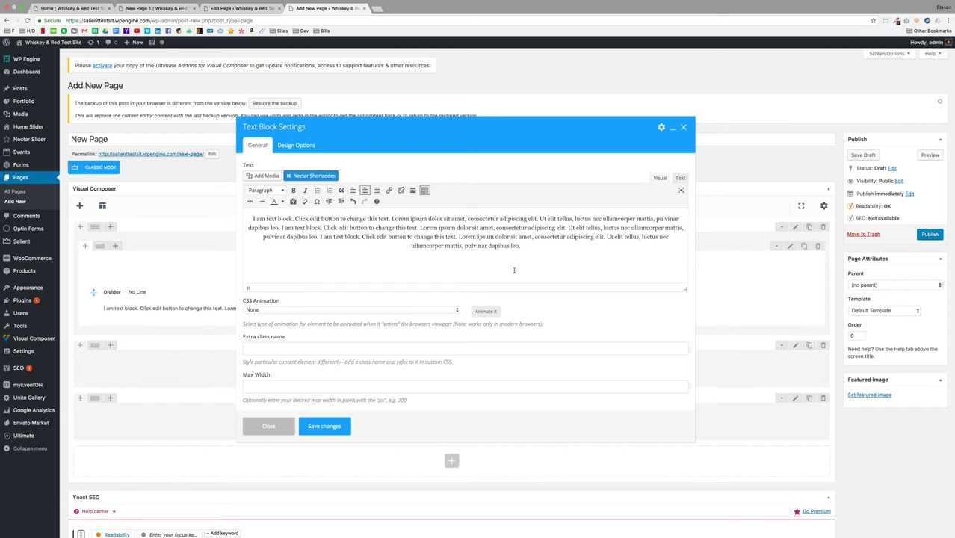
{"action": "left_click", "coordinate": [322, 429]}
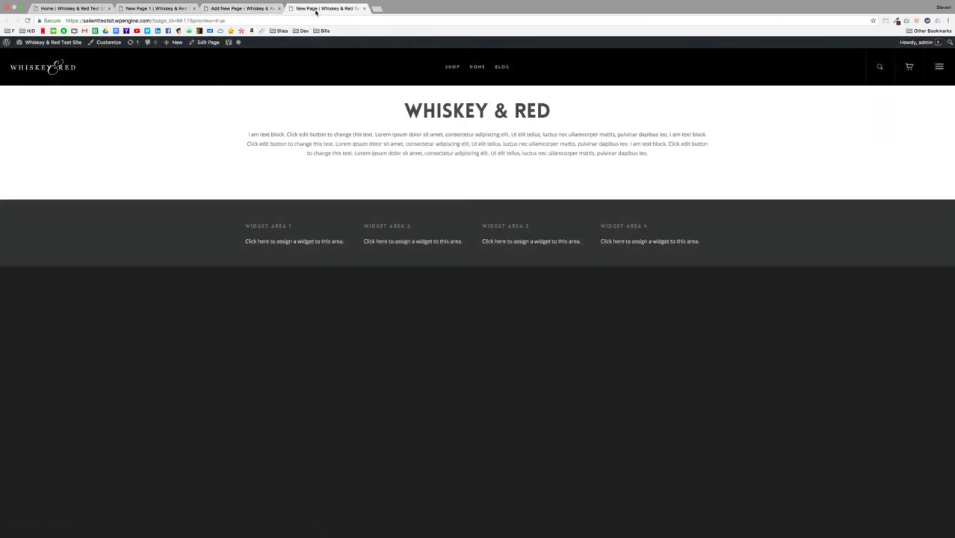
{"action": "left_click", "coordinate": [130, 6]}
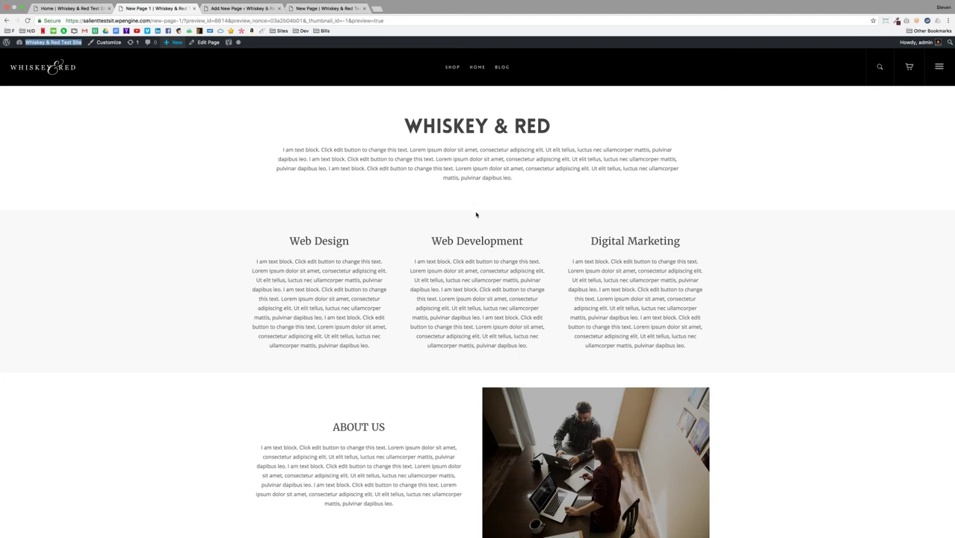
{"action": "left_click", "coordinate": [309, 10]}
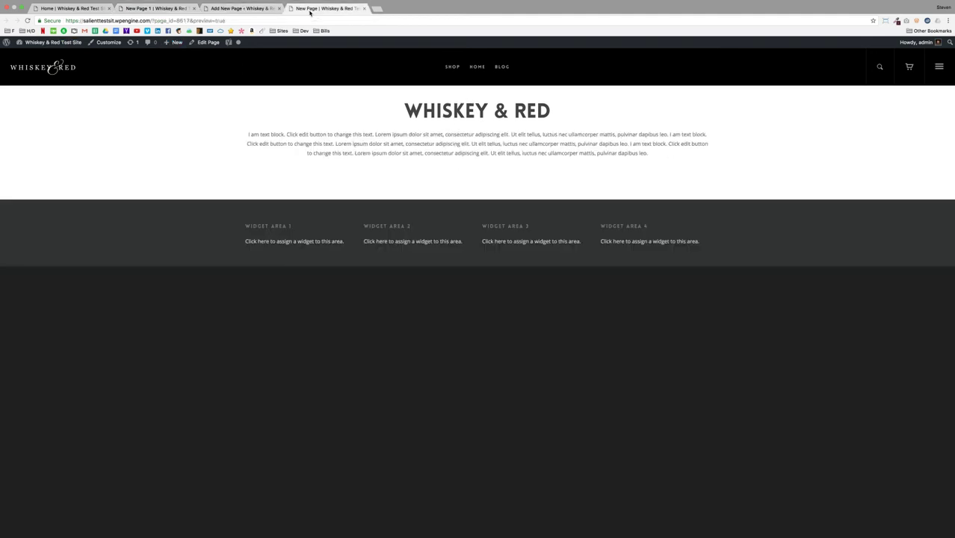
{"action": "left_click", "coordinate": [221, 9]}
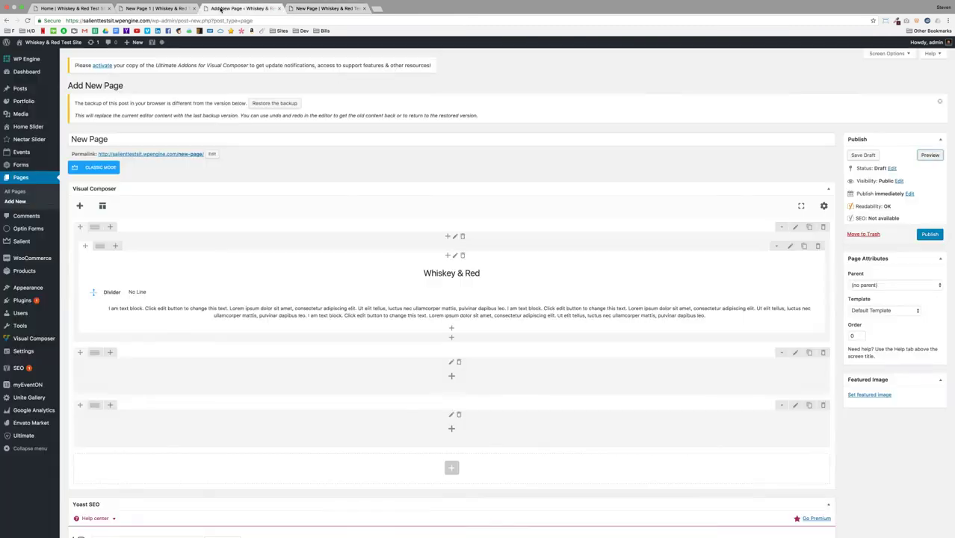
Step: Set the intro row's Padding Top and Padding Bottom to 40 in its row settings
{"action": "left_click", "coordinate": [795, 228]}
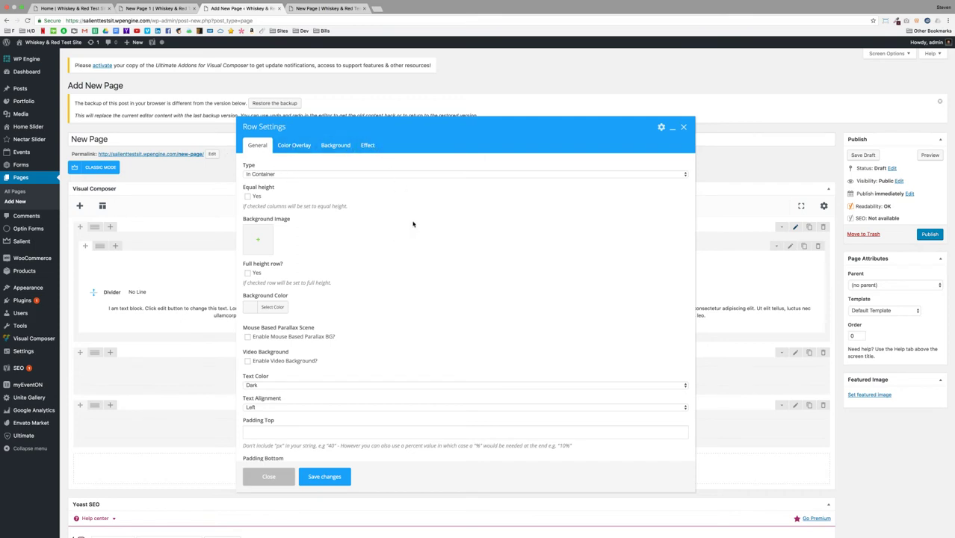
{"action": "scroll", "coordinate": [412, 225], "scroll_direction": "down", "scroll_amount": 1}
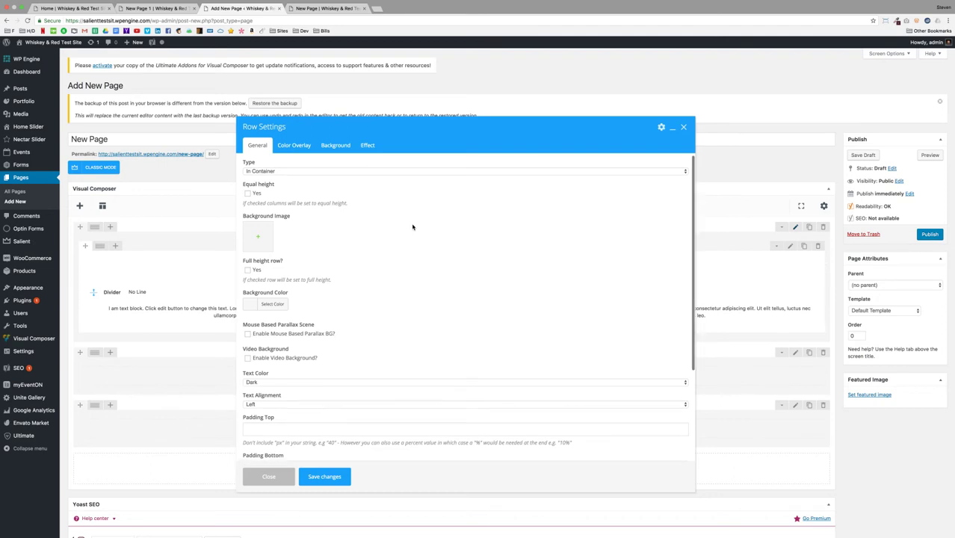
{"action": "scroll", "coordinate": [412, 226], "scroll_direction": "down", "scroll_amount": 3}
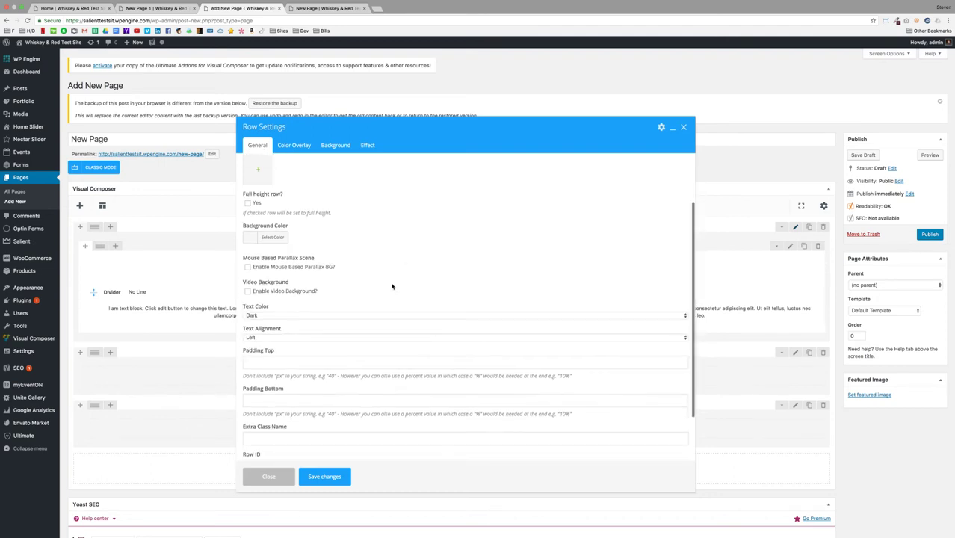
{"action": "left_click", "coordinate": [270, 363]}
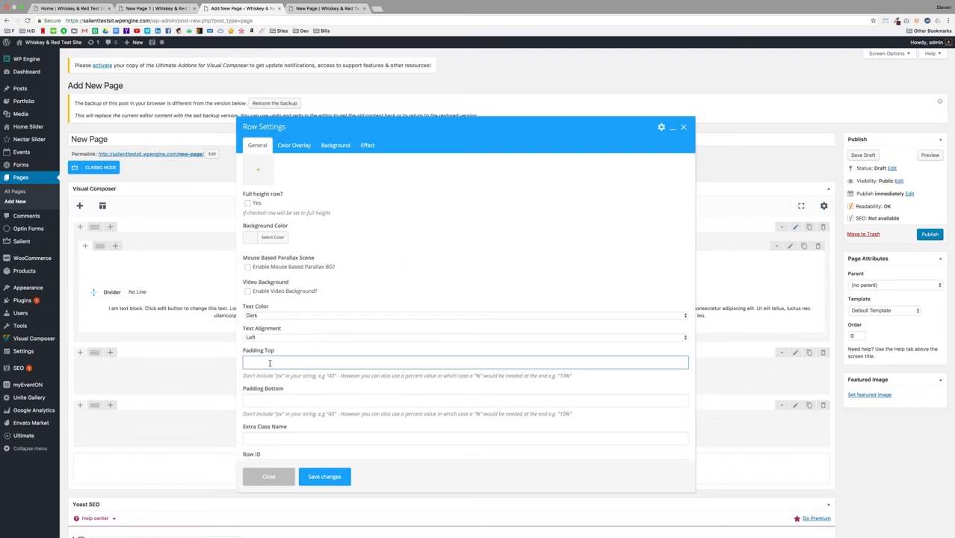
{"action": "type", "text": "40"}
{"action": "left_click", "coordinate": [262, 401]}
{"action": "type", "text": "40"}
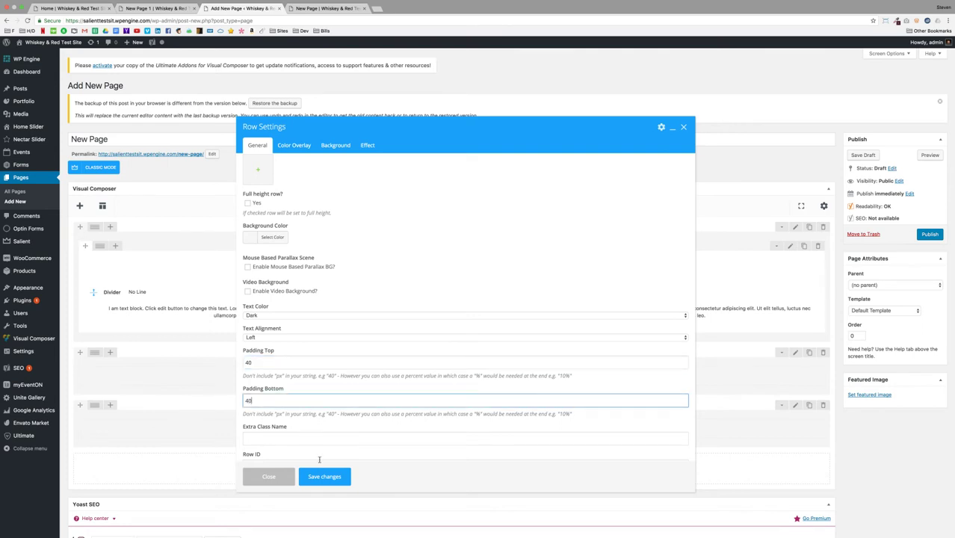
{"action": "left_click", "coordinate": [340, 479]}
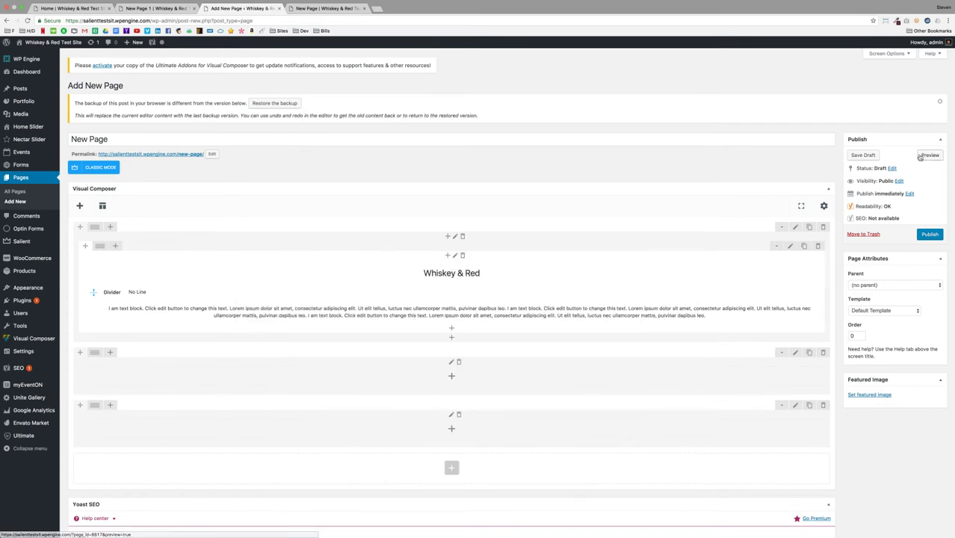
{"action": "left_click", "coordinate": [928, 154]}
{"action": "left_click", "coordinate": [302, 9]}
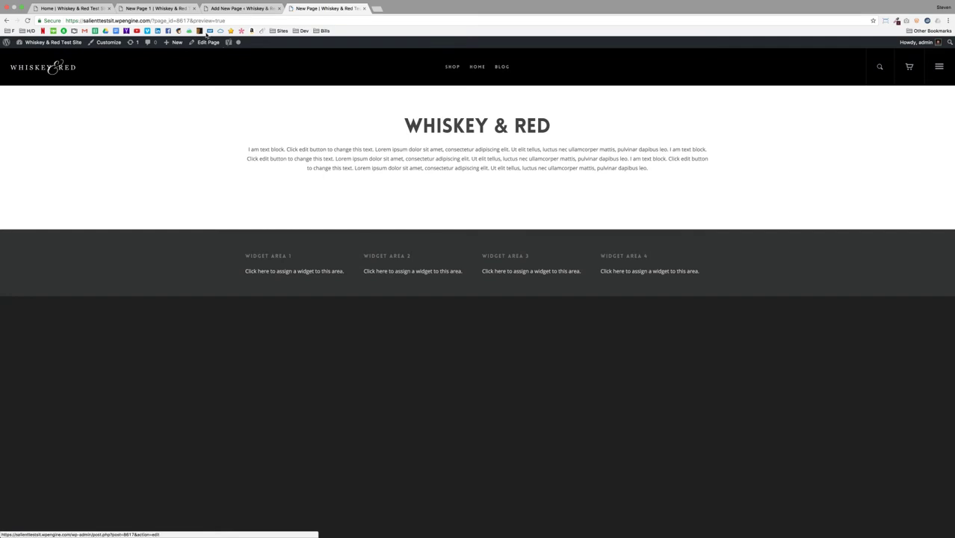
{"action": "left_click", "coordinate": [157, 8]}
{"action": "left_click", "coordinate": [325, 8]}
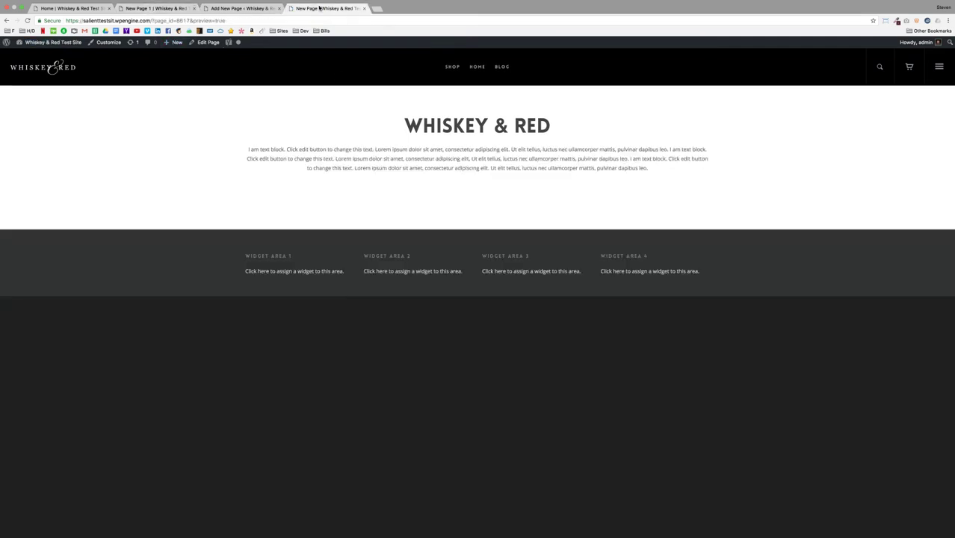
{"action": "left_click", "coordinate": [224, 9]}
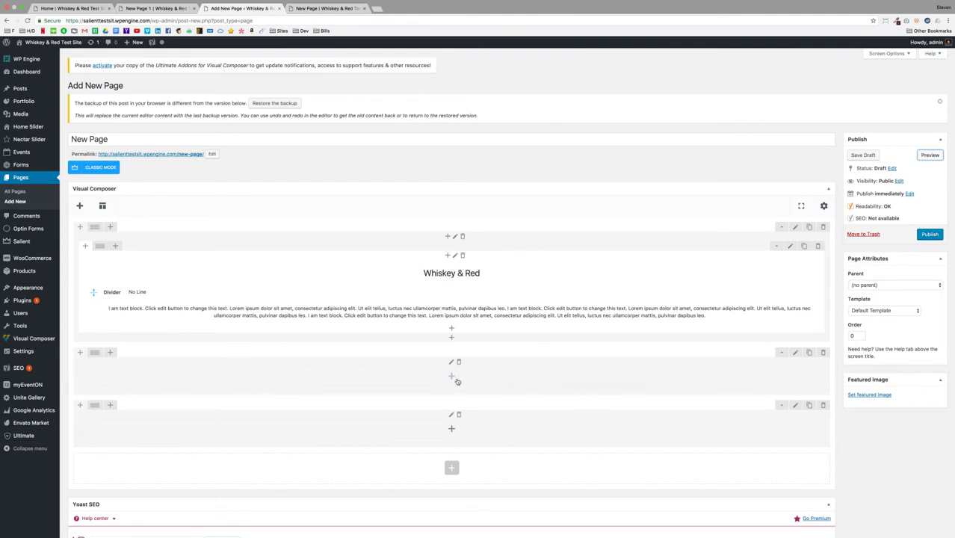
{"action": "left_click", "coordinate": [168, 9]}
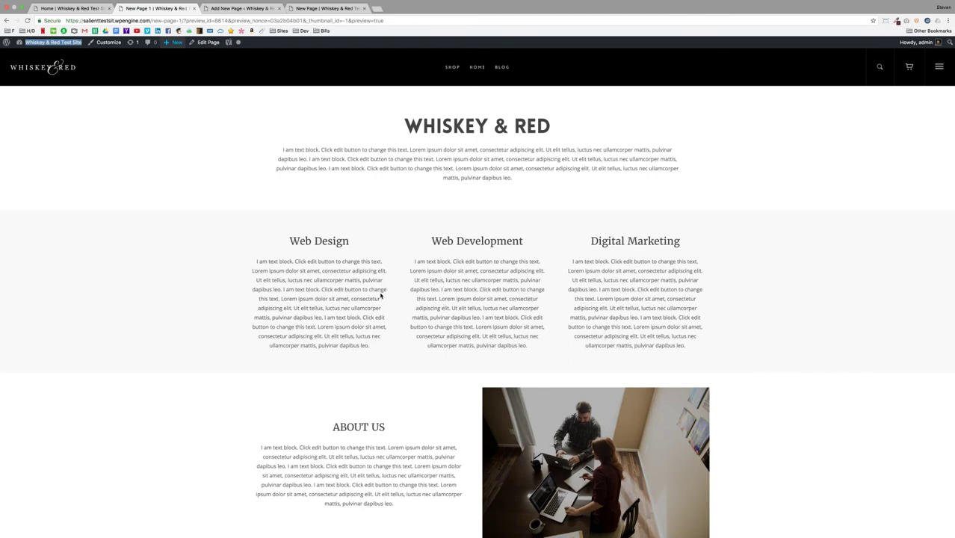
{"action": "left_click", "coordinate": [242, 9]}
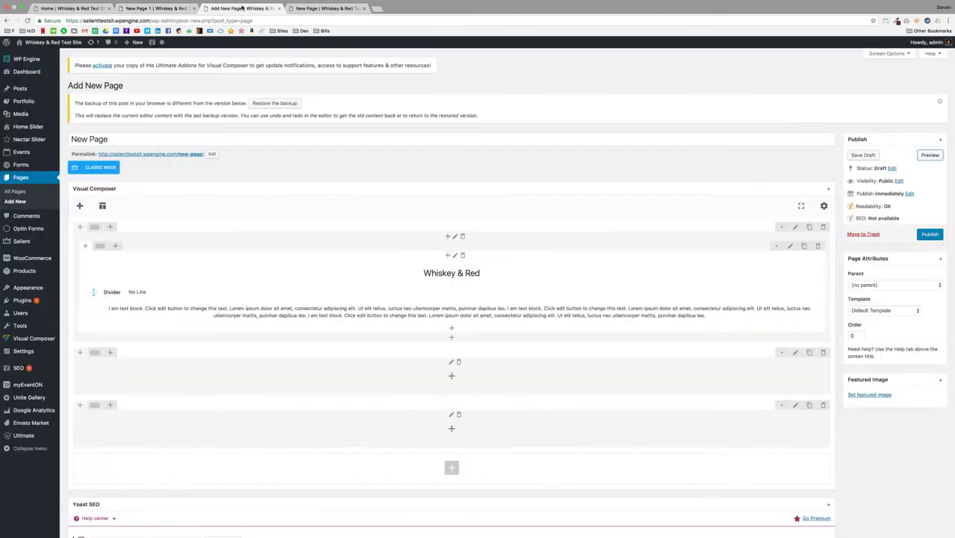
Step: Add an inner row to the second row with a 1/3 + 1/3 + 1/3 layout, then view the reference
{"action": "scroll", "coordinate": [545, 177], "scroll_direction": "down", "scroll_amount": 2}
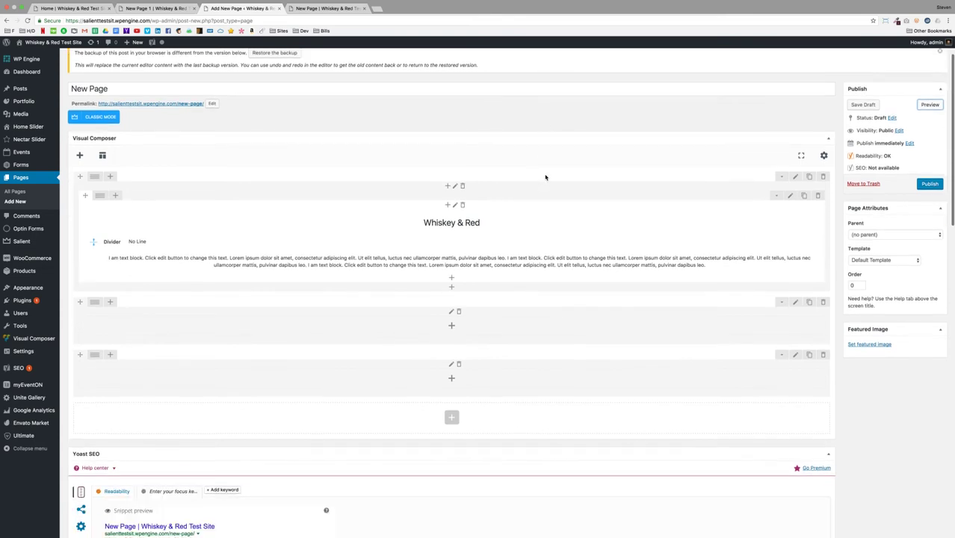
{"action": "left_click", "coordinate": [451, 328]}
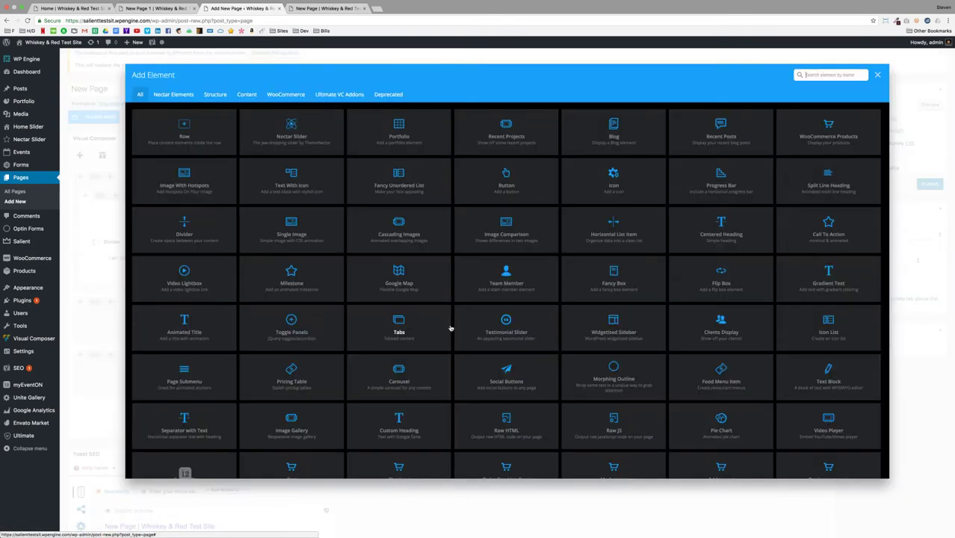
{"action": "left_click", "coordinate": [185, 131]}
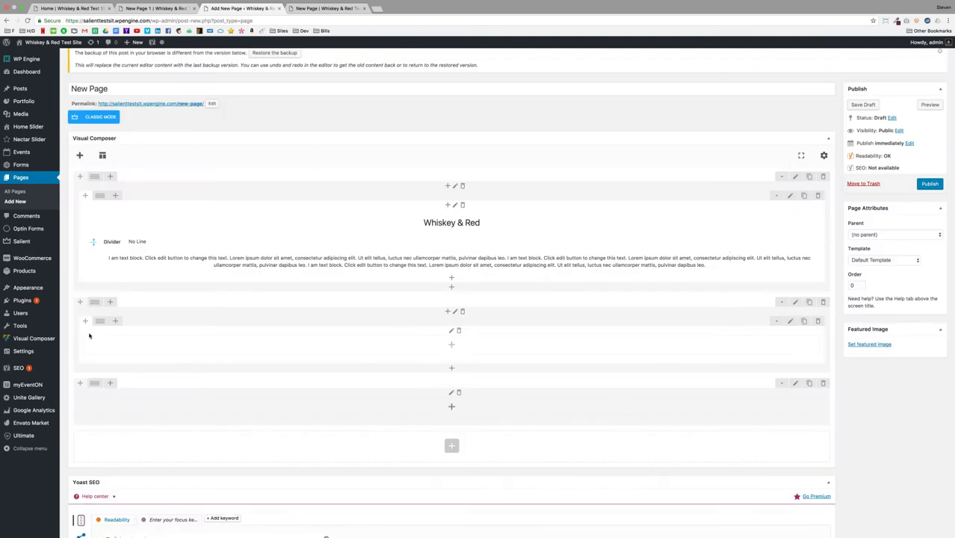
{"action": "mouse_move", "coordinate": [99, 320]}
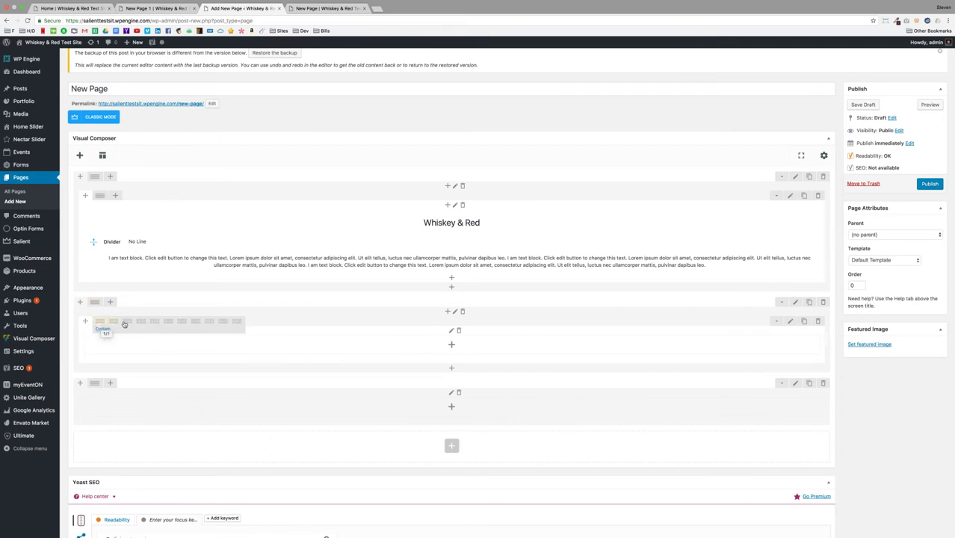
{"action": "left_click", "coordinate": [138, 323]}
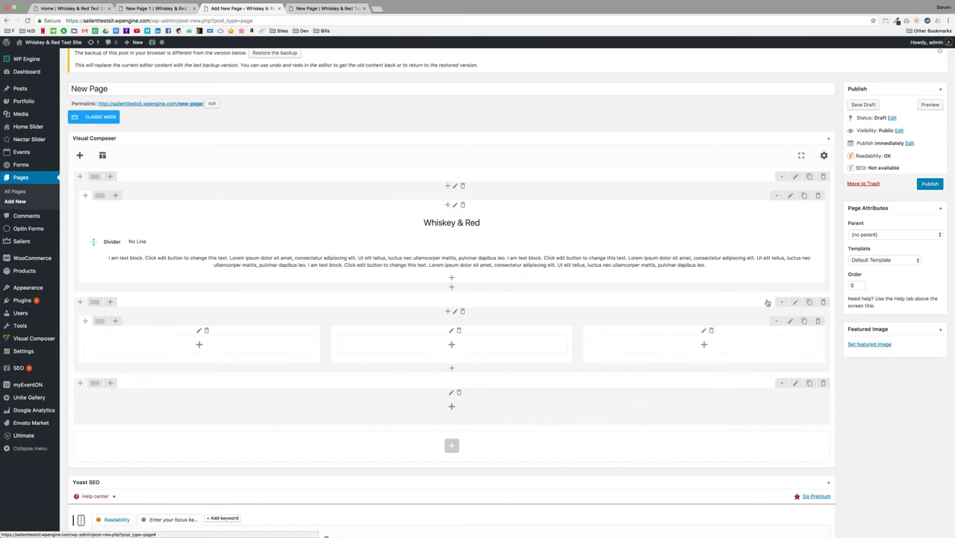
{"action": "left_click", "coordinate": [156, 8]}
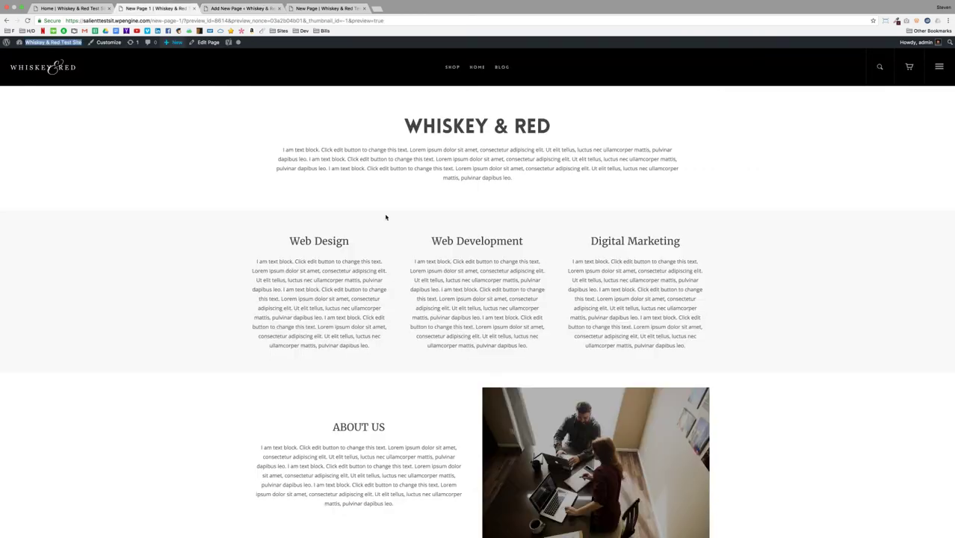
Step: Set the second row's background colour to a pasted light grey hex value and save
{"action": "left_click", "coordinate": [212, 8]}
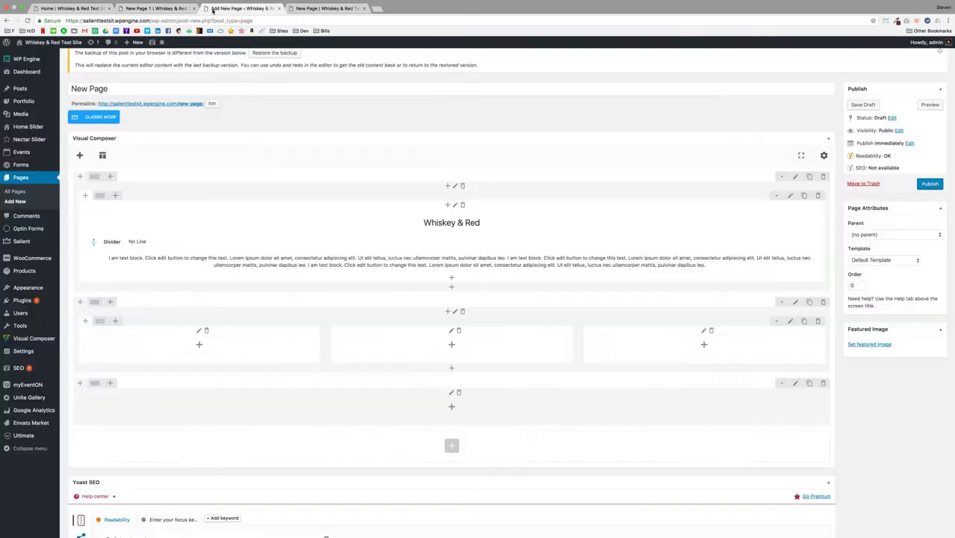
{"action": "left_click", "coordinate": [795, 303]}
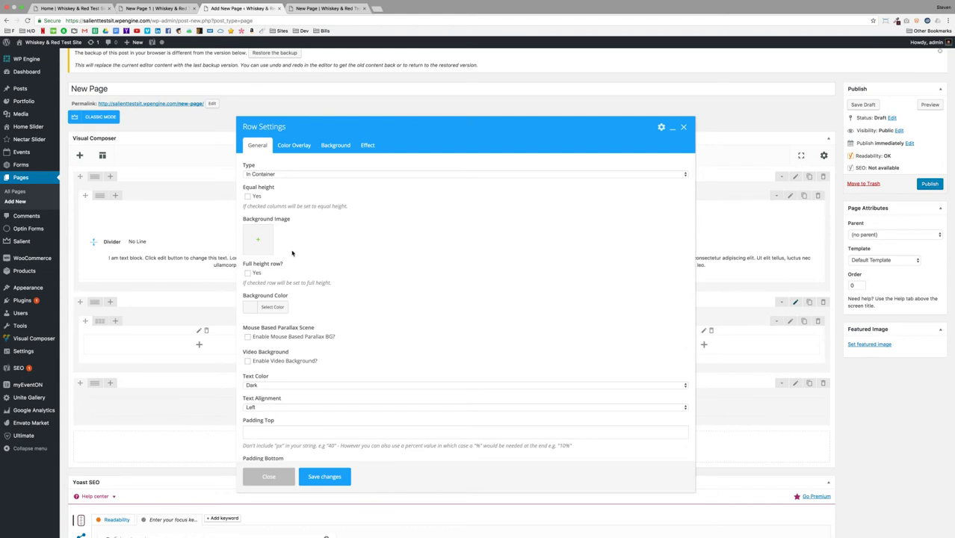
{"action": "left_click", "coordinate": [274, 307]}
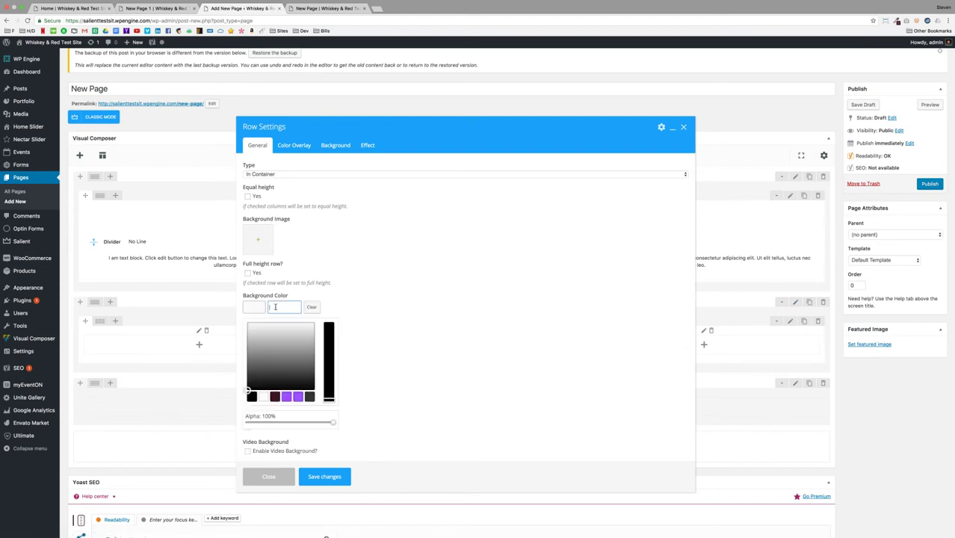
{"action": "type", "text": "#e8e8e8"}
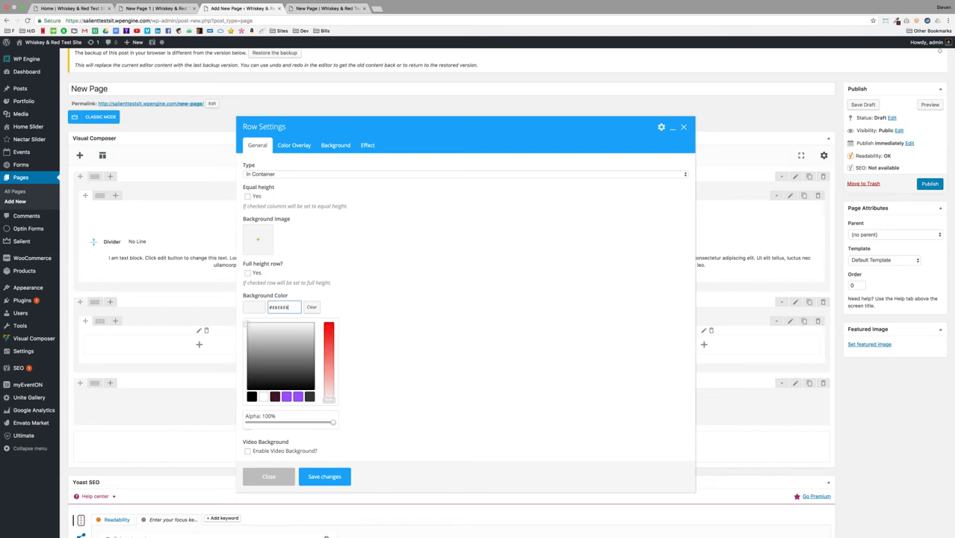
{"action": "left_click", "coordinate": [407, 314]}
{"action": "left_click", "coordinate": [321, 476]}
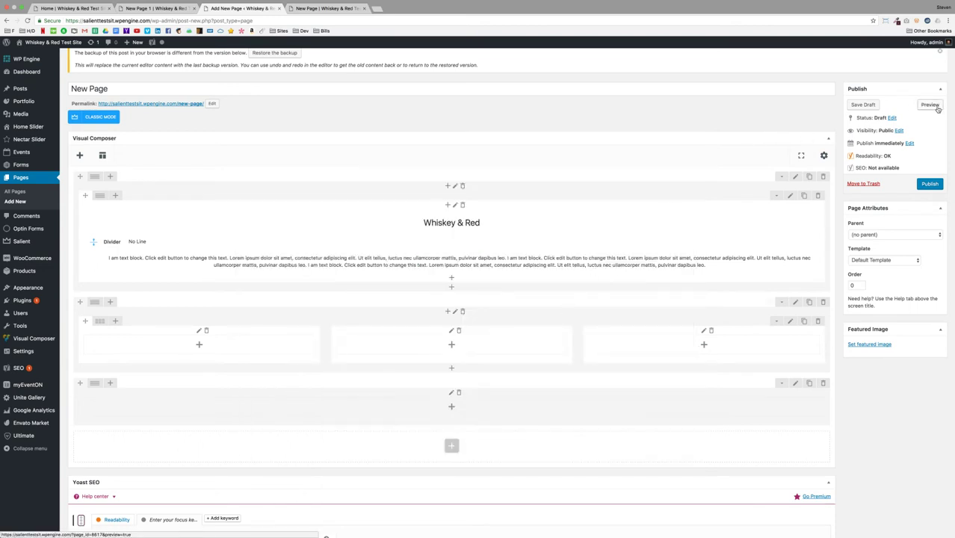
Step: Set the services row's Padding Top and Padding Bottom to 60, save, and check the preview
{"action": "left_click", "coordinate": [795, 302]}
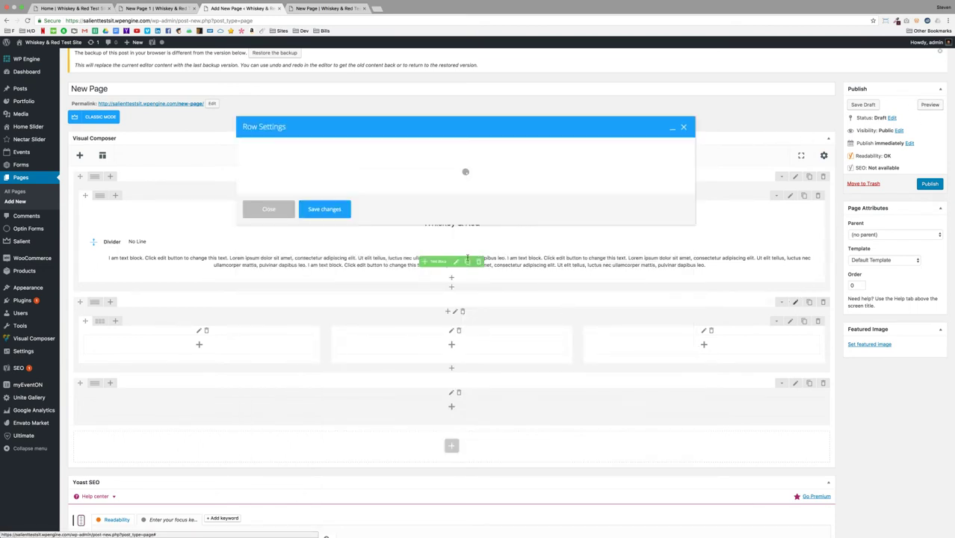
{"action": "scroll", "coordinate": [415, 286], "scroll_direction": "down", "scroll_amount": 3}
{"action": "left_click", "coordinate": [273, 370]}
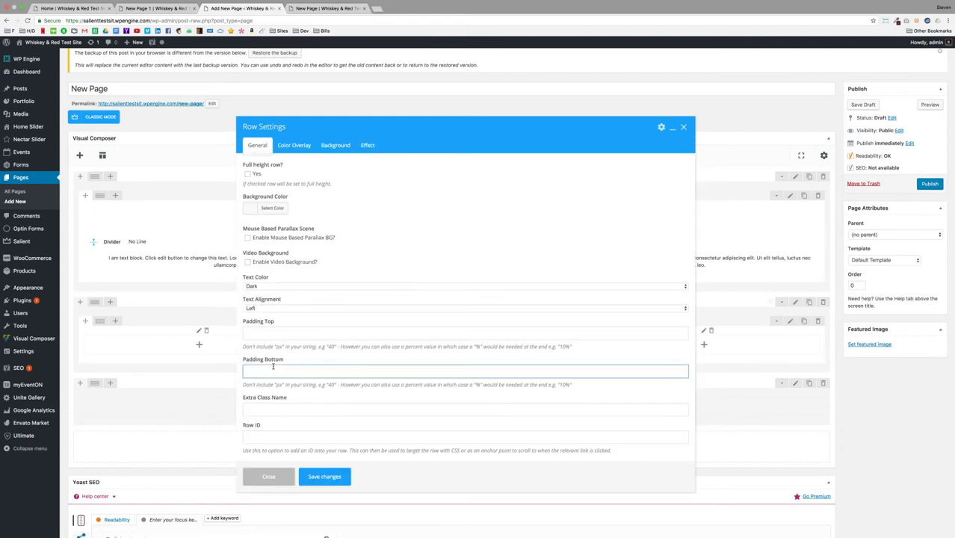
{"action": "type", "text": "40"}
{"action": "left_click", "coordinate": [252, 334]}
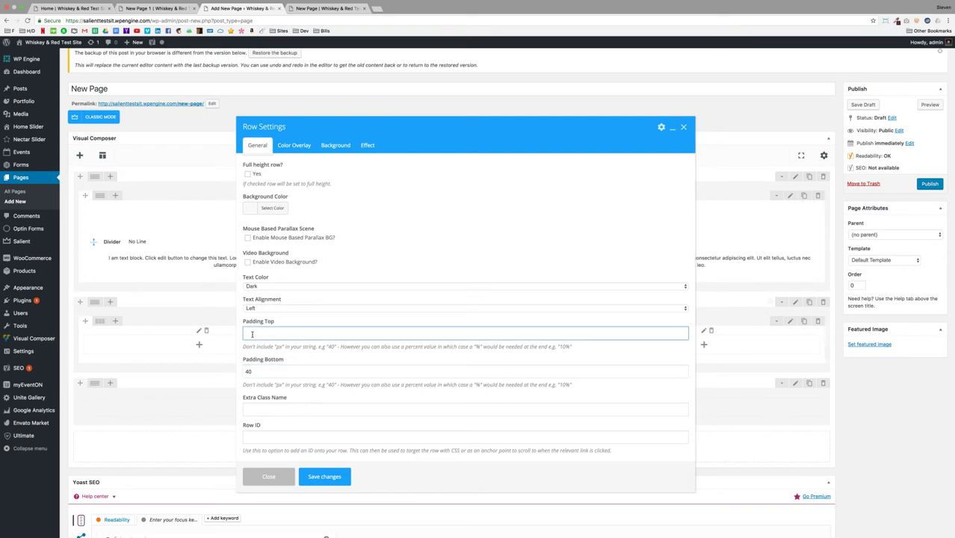
{"action": "type", "text": "60"}
{"action": "left_click", "coordinate": [259, 370]}
{"action": "double_click", "coordinate": [259, 370]}
{"action": "type", "text": "60"}
{"action": "left_click", "coordinate": [314, 476]}
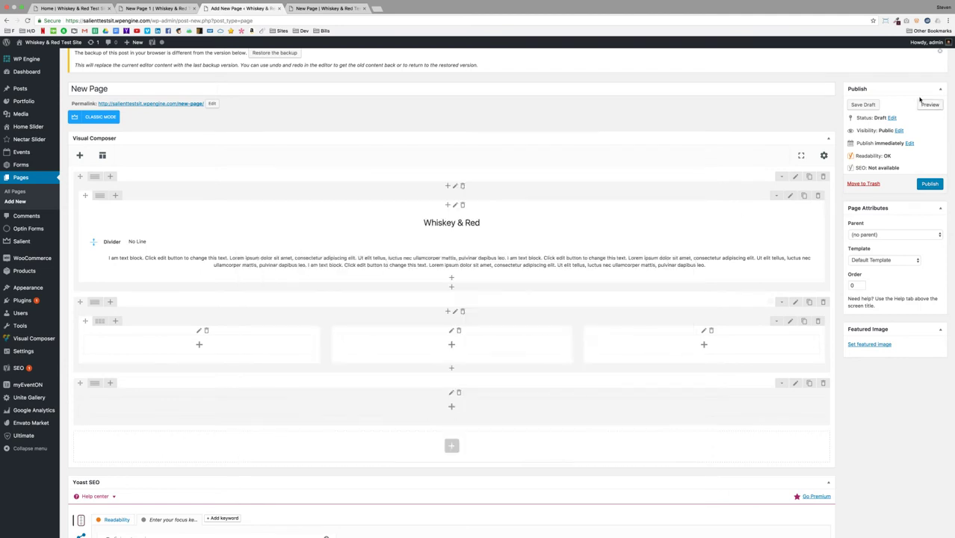
{"action": "left_click", "coordinate": [928, 105]}
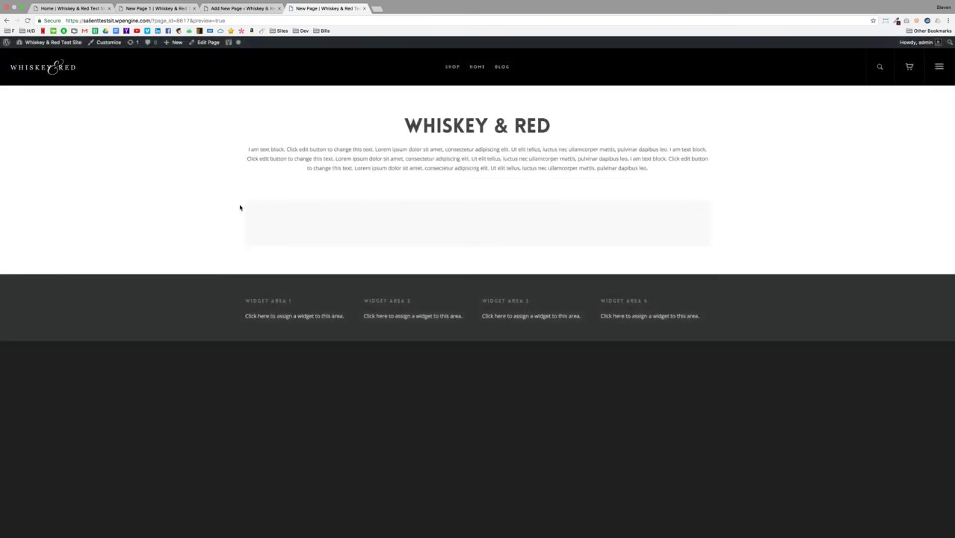
{"action": "left_click", "coordinate": [240, 8]}
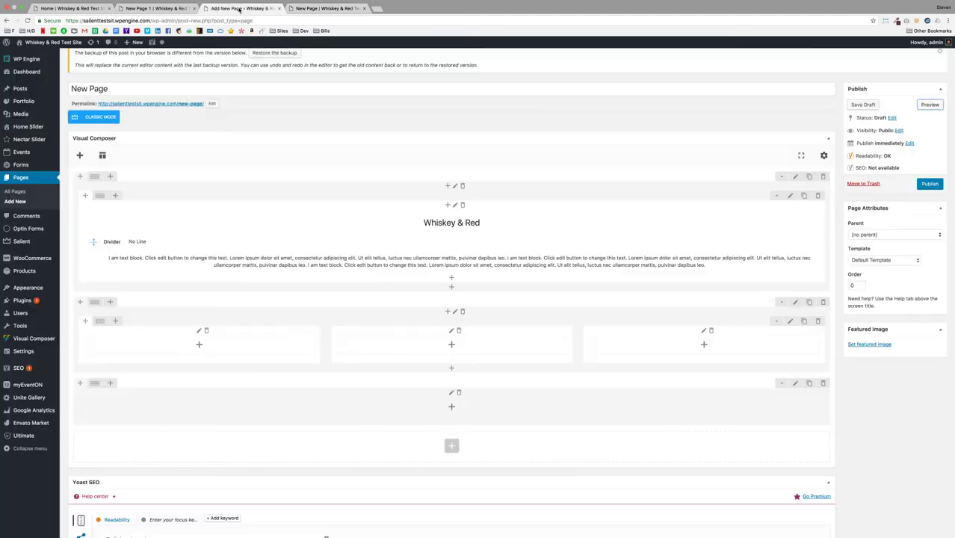
Step: Change the services row Type to Full Width Background, save, and verify it in the preview
{"action": "left_click", "coordinate": [797, 303]}
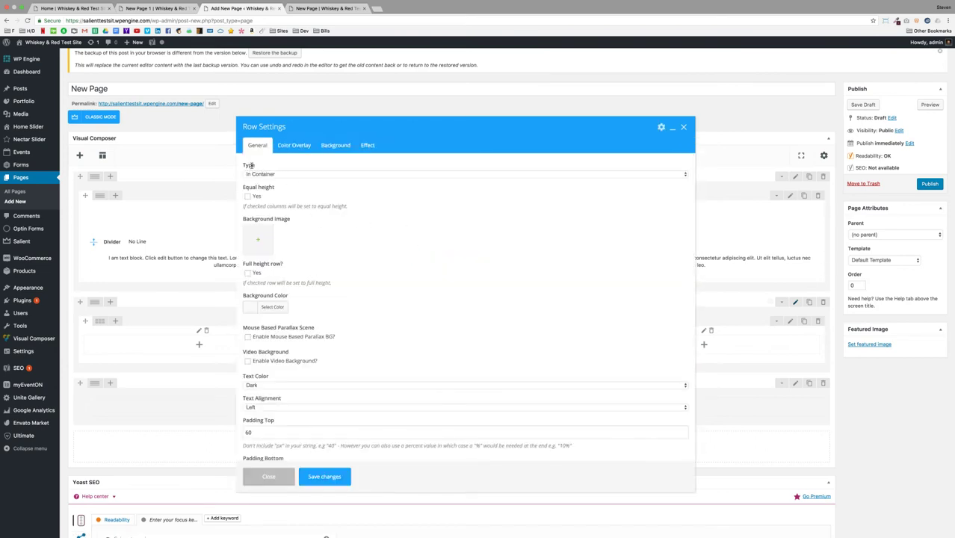
{"action": "double_click", "coordinate": [251, 165]}
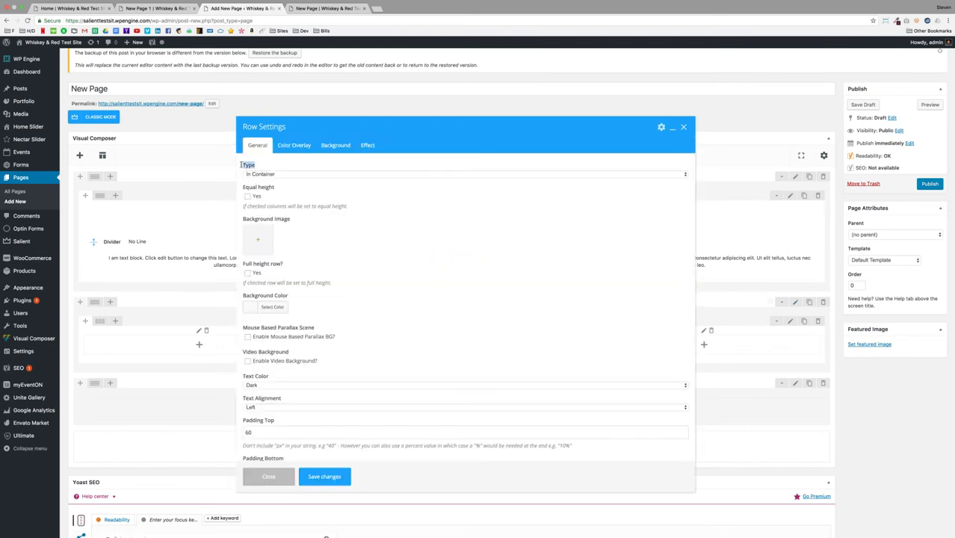
{"action": "left_click", "coordinate": [334, 175]}
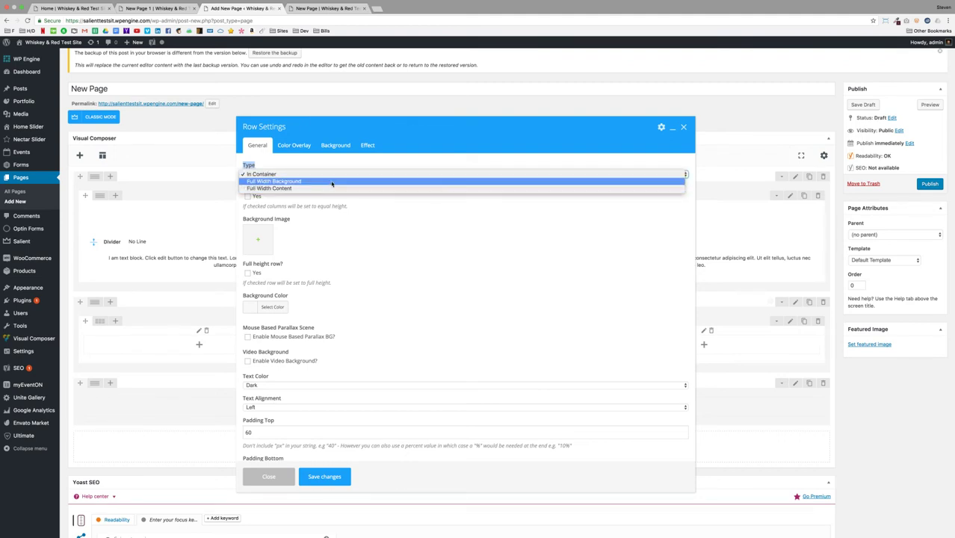
{"action": "left_click", "coordinate": [331, 181]}
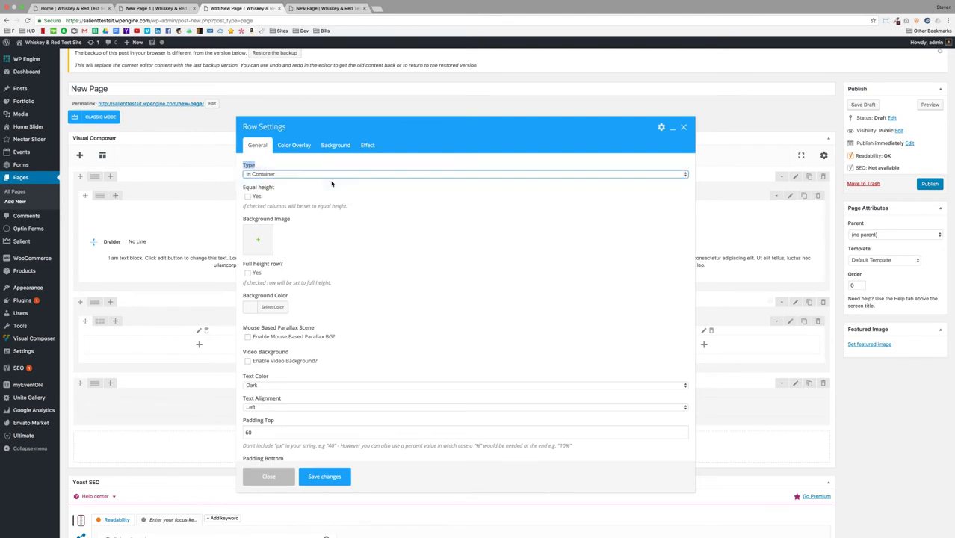
{"action": "left_click", "coordinate": [325, 477]}
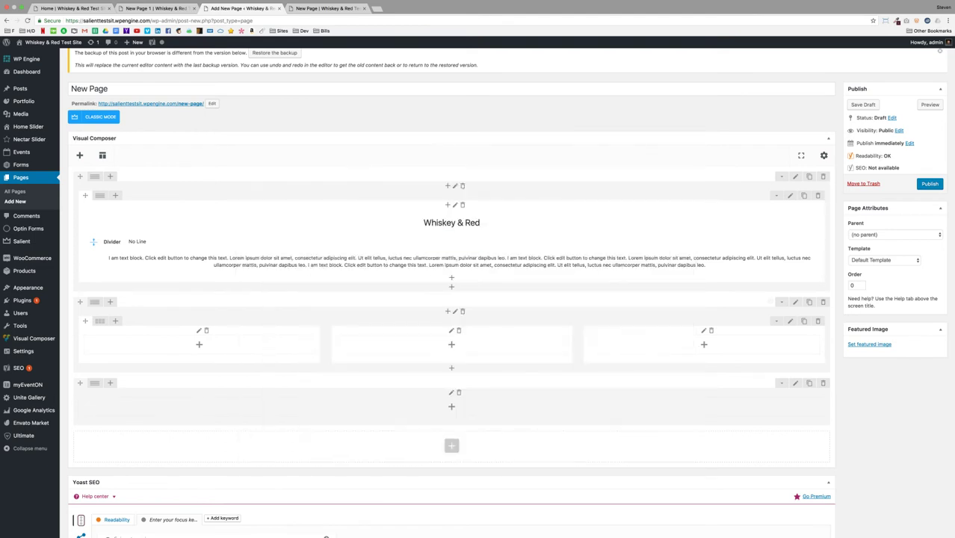
{"action": "left_click", "coordinate": [929, 105]}
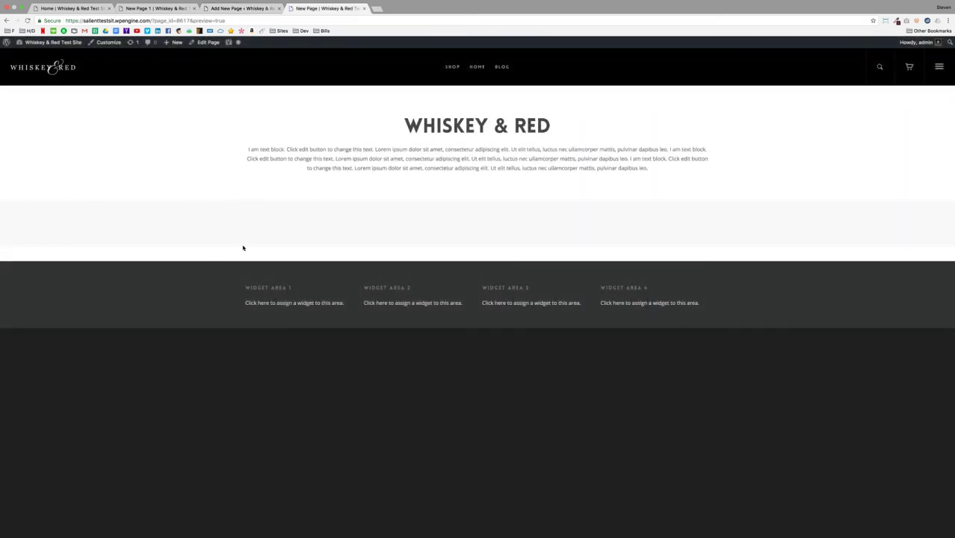
{"action": "left_click", "coordinate": [224, 10]}
{"action": "scroll", "coordinate": [527, 235], "scroll_direction": "down", "scroll_amount": 1}
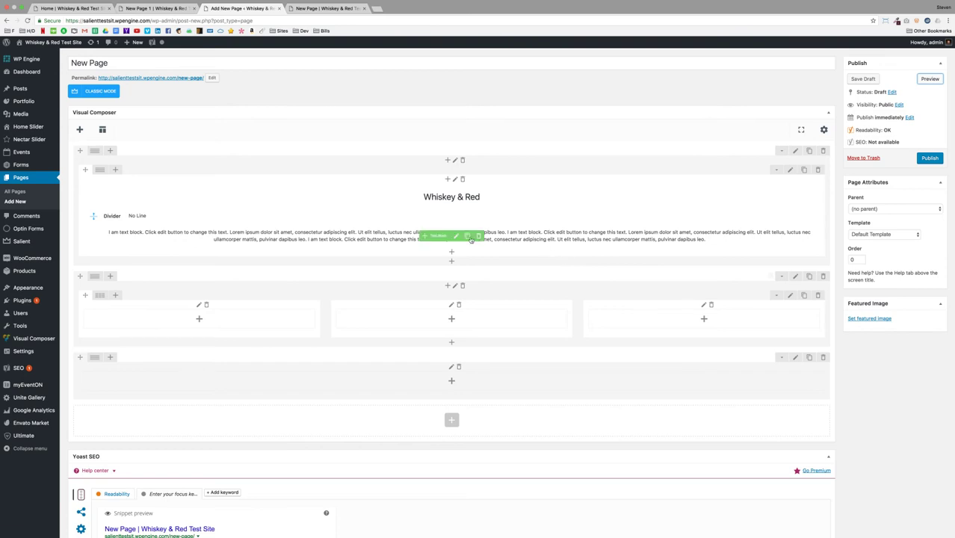
Step: Clone the Whiskey & Red heading, divider and body text, and drag the copies into the first services column
{"action": "mouse_move", "coordinate": [459, 196]}
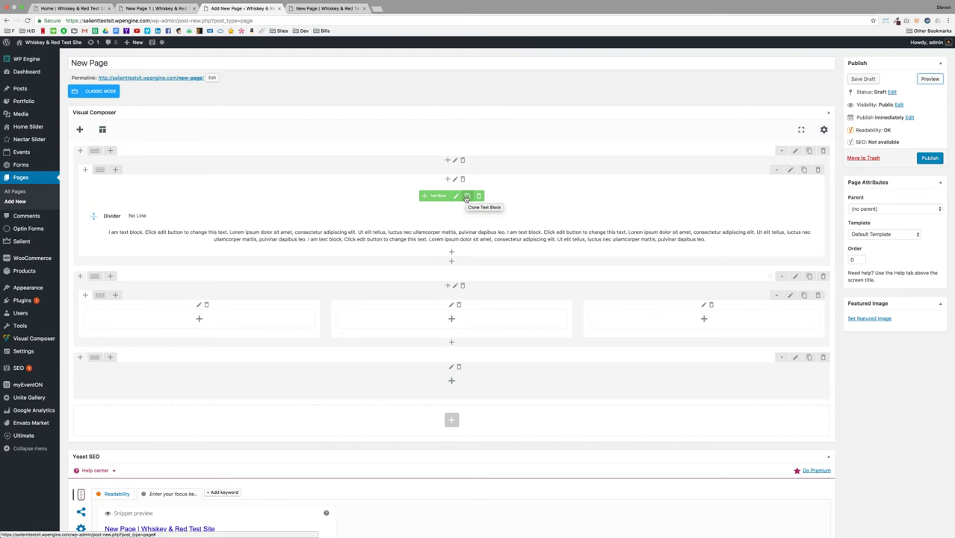
{"action": "left_click", "coordinate": [467, 197]}
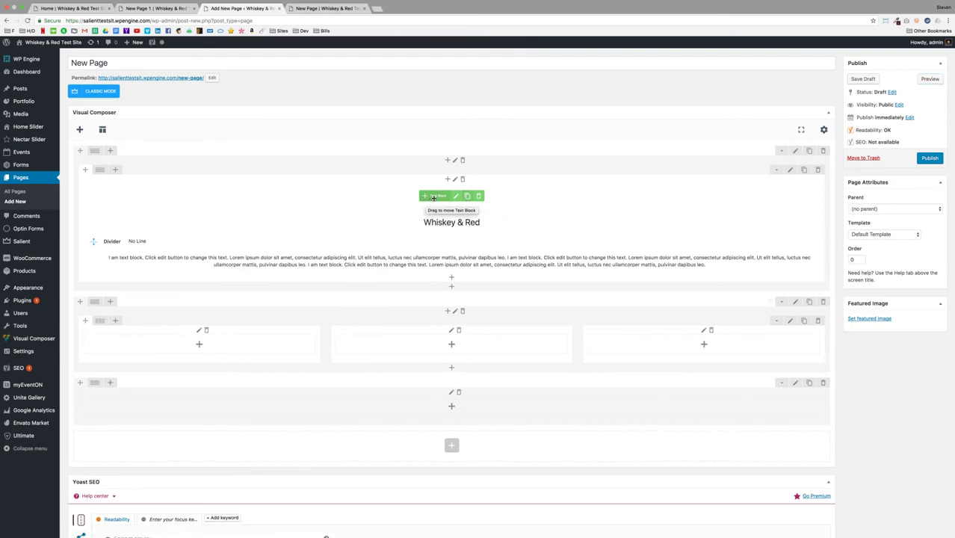
{"action": "left_click_drag", "start_coordinate": [432, 196], "coordinate": [231, 347]}
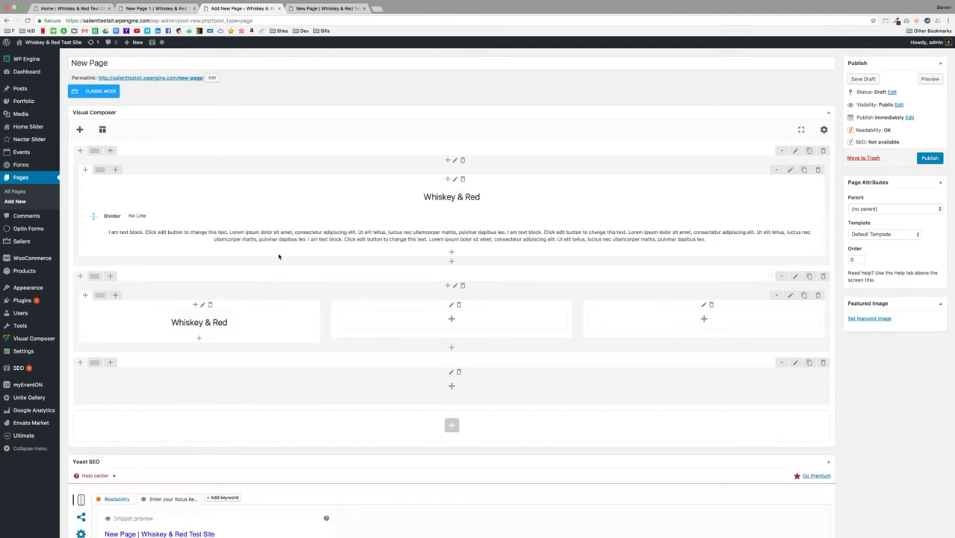
{"action": "left_click", "coordinate": [465, 217]}
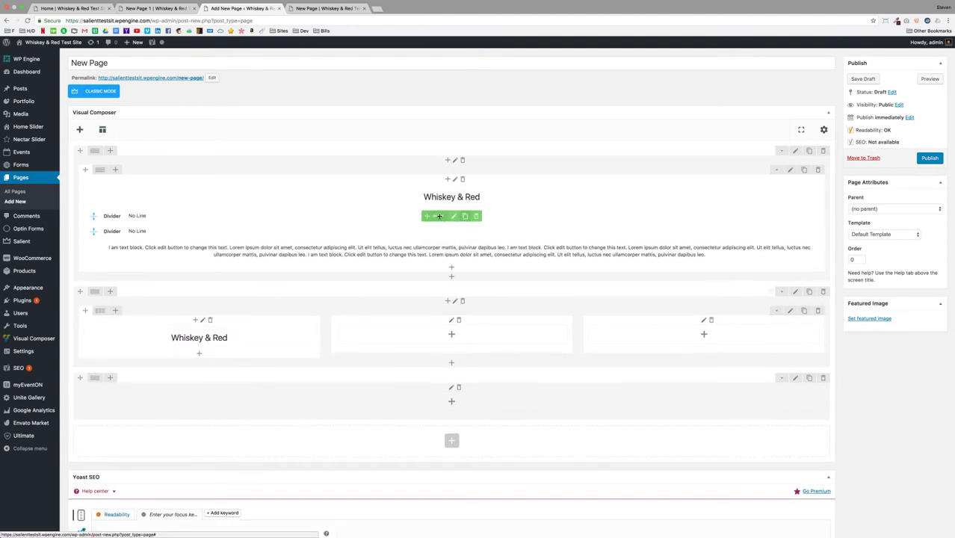
{"action": "left_click_drag", "start_coordinate": [433, 216], "coordinate": [195, 346]}
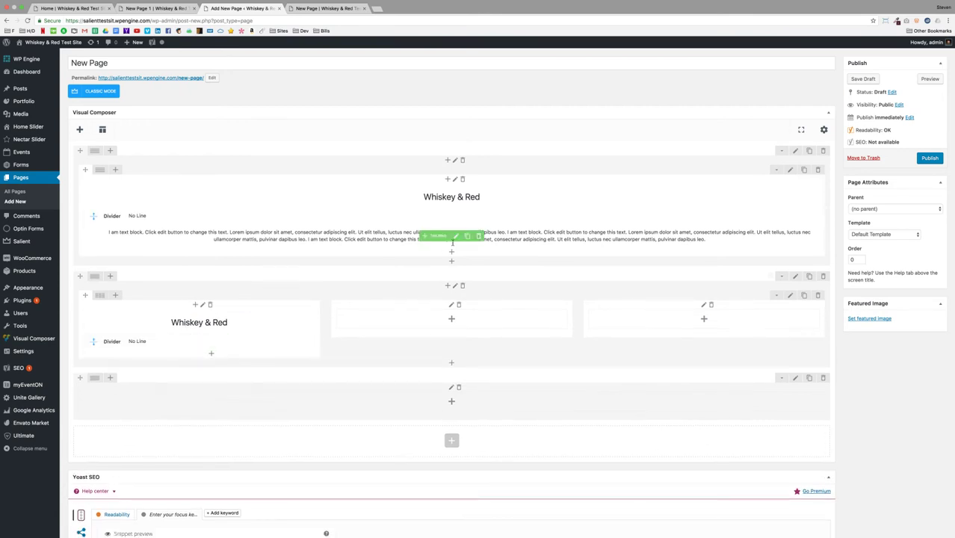
{"action": "left_click", "coordinate": [467, 236]}
{"action": "left_click_drag", "start_coordinate": [425, 239], "coordinate": [202, 370]}
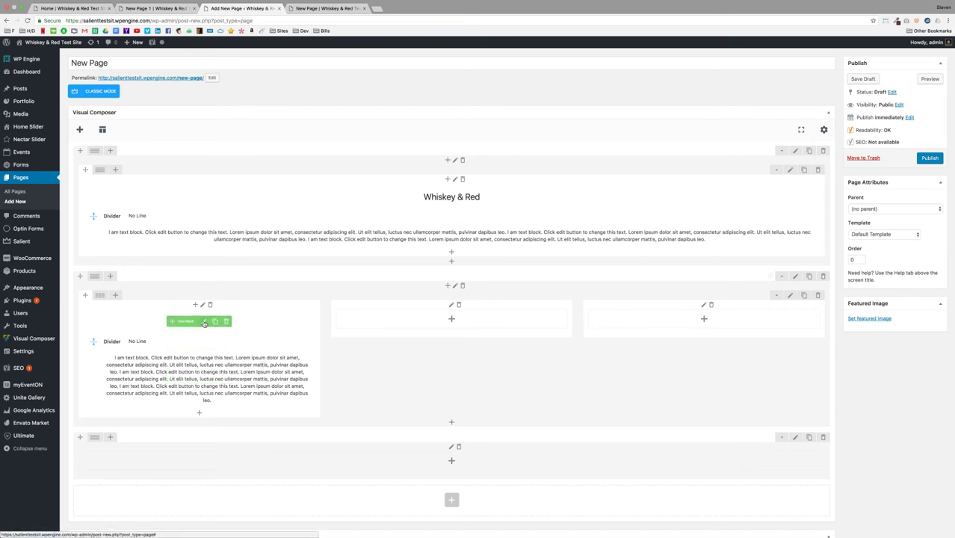
Step: Change the first column's copied heading to 'Web Design', formatted as Heading 2, and save
{"action": "left_click", "coordinate": [204, 321]}
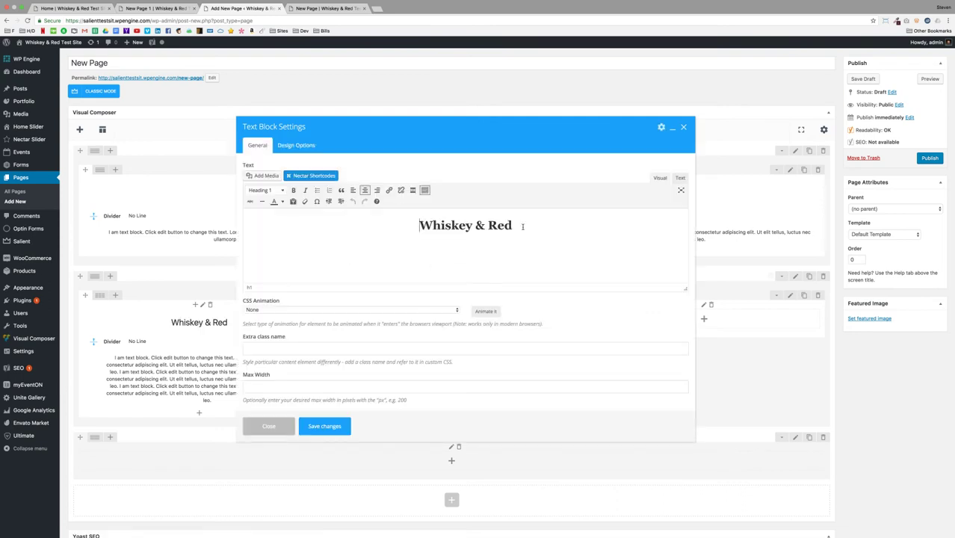
{"action": "triple_click", "coordinate": [522, 226]}
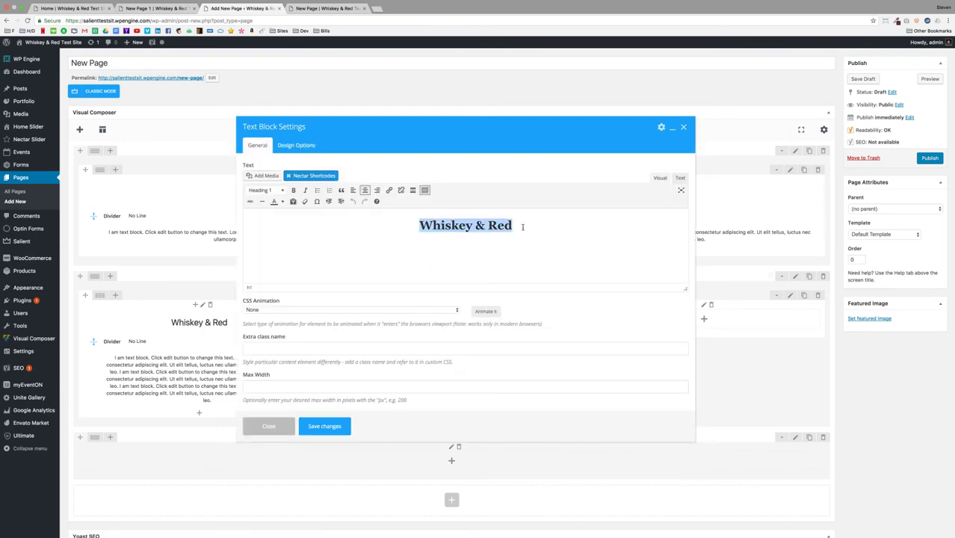
{"action": "left_click", "coordinate": [679, 179]}
{"action": "left_click_drag", "start_coordinate": [376, 203], "coordinate": [332, 203]}
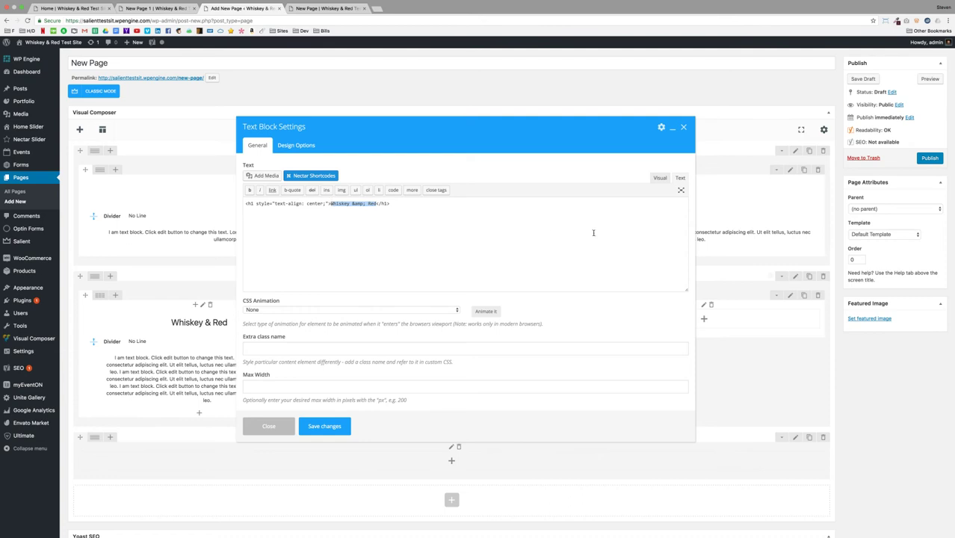
{"action": "type", "text": "Web Design"}
{"action": "left_click", "coordinate": [660, 179]}
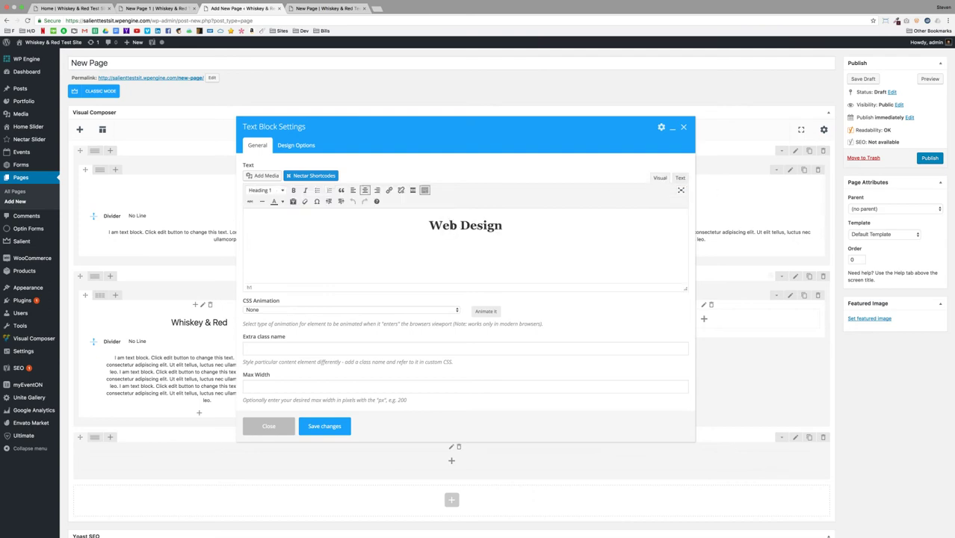
{"action": "left_click", "coordinate": [265, 190]}
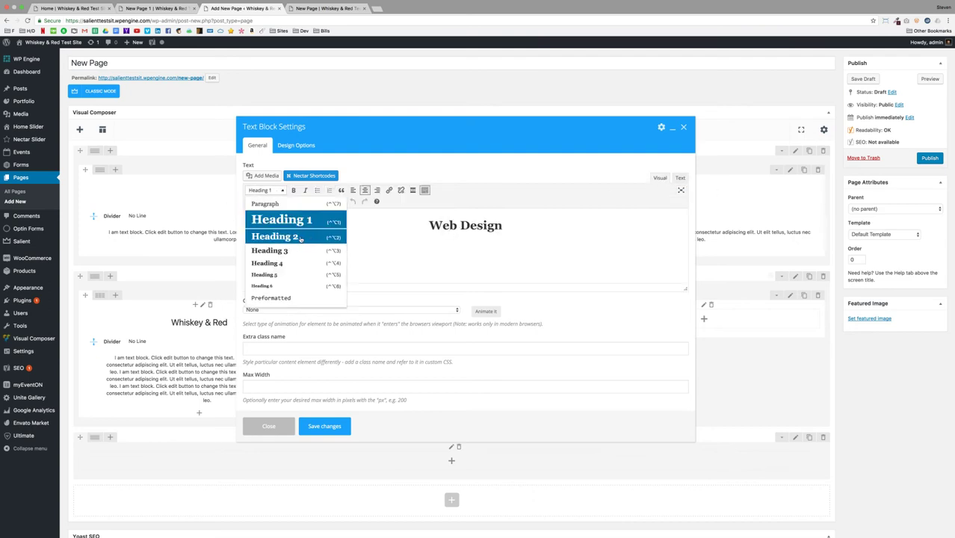
{"action": "left_click", "coordinate": [271, 235]}
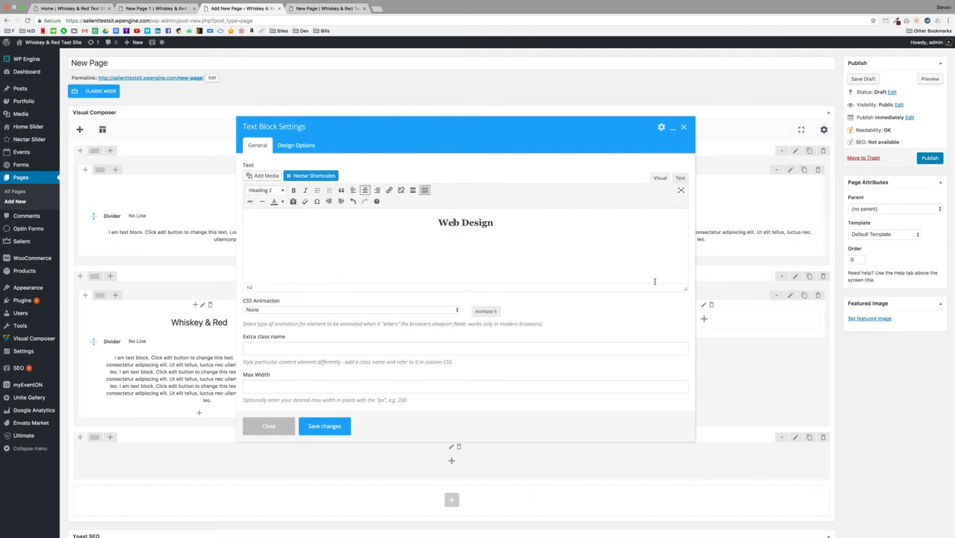
{"action": "left_click", "coordinate": [322, 427]}
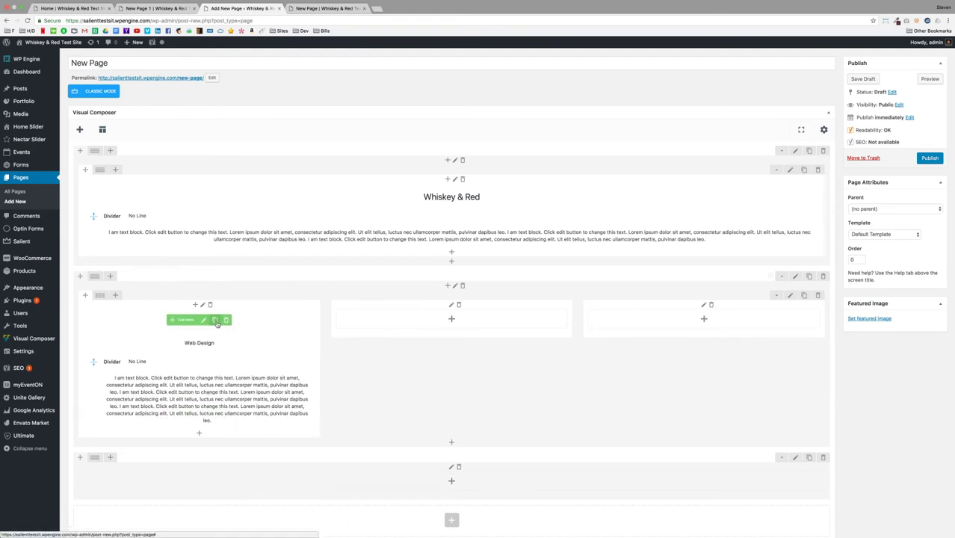
Step: Clone the Web Design heading, divider and text block twice, placing copies in the middle and right columns
{"action": "left_click", "coordinate": [215, 320]}
{"action": "left_click_drag", "start_coordinate": [189, 320], "coordinate": [418, 321]}
{"action": "mouse_move", "coordinate": [191, 320]}
{"action": "left_mouse_down"}
{"action": "mouse_move", "coordinate": [639, 327]}
{"action": "mouse_move", "coordinate": [639, 339]}
{"action": "left_mouse_up"}
{"action": "left_click", "coordinate": [212, 338]}
{"action": "left_click", "coordinate": [212, 338]}
{"action": "left_click_drag", "start_coordinate": [183, 339], "coordinate": [415, 348]}
{"action": "left_click_drag", "start_coordinate": [178, 340], "coordinate": [638, 348]}
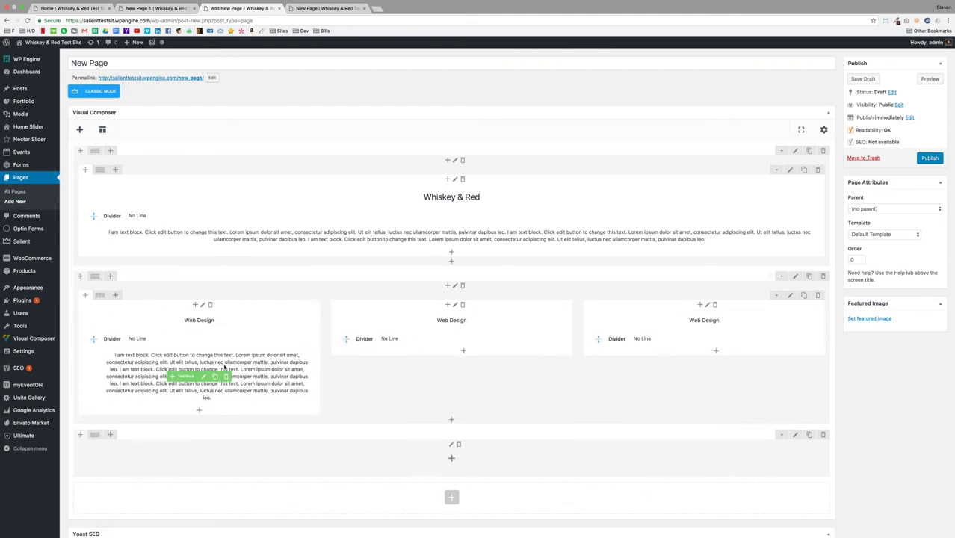
{"action": "left_click", "coordinate": [215, 376]}
{"action": "left_click", "coordinate": [215, 376]}
{"action": "left_click_drag", "start_coordinate": [185, 377], "coordinate": [415, 392]}
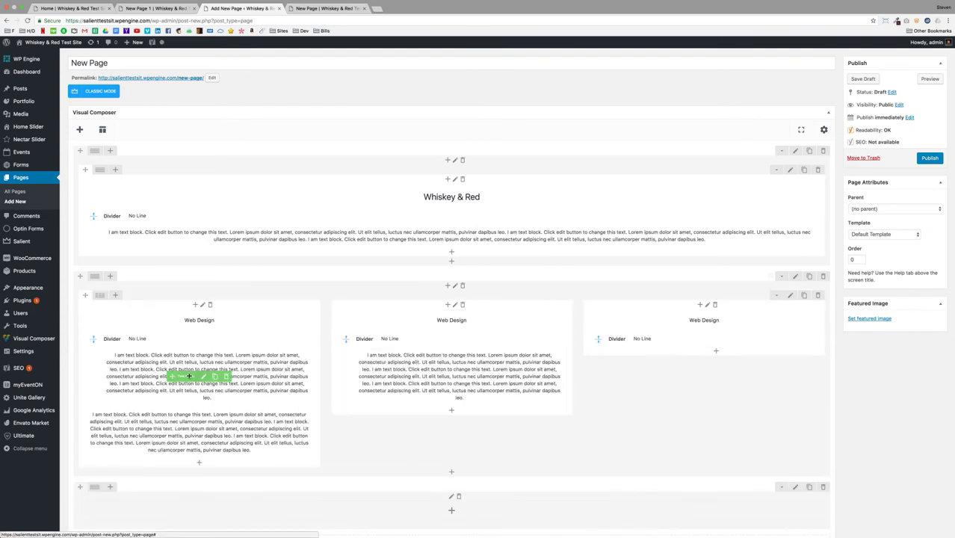
{"action": "left_click_drag", "start_coordinate": [187, 375], "coordinate": [641, 393]}
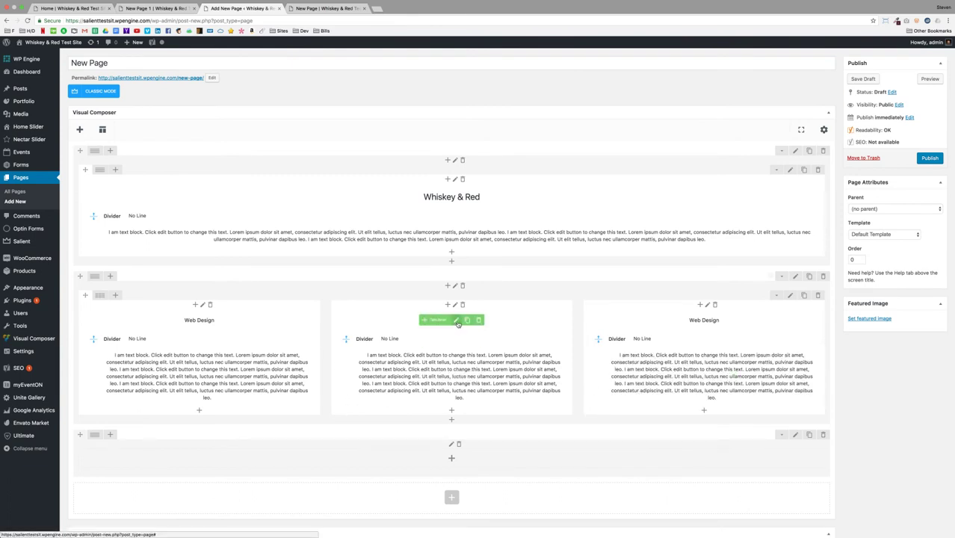
Step: Change the middle column's heading to 'Web Development' and save
{"action": "left_click", "coordinate": [457, 320]}
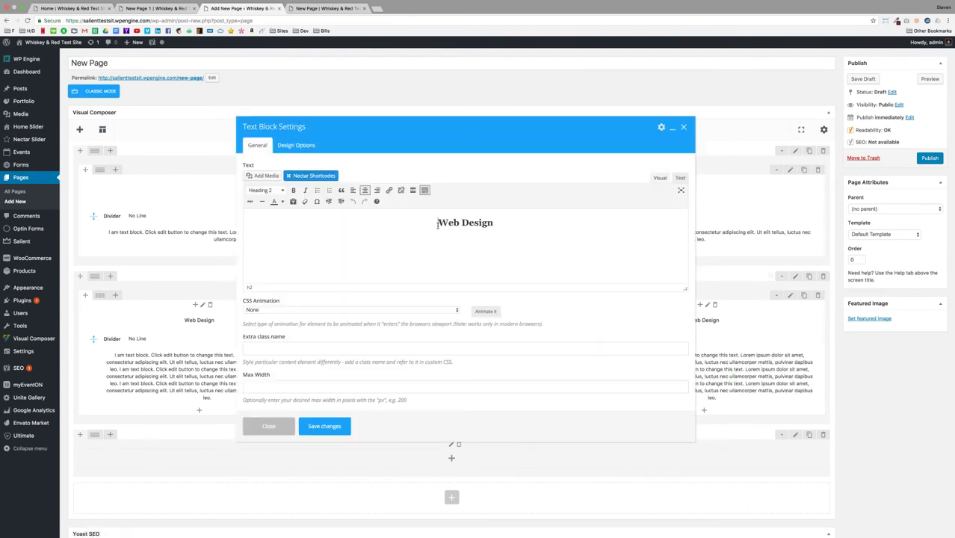
{"action": "left_click", "coordinate": [680, 178]}
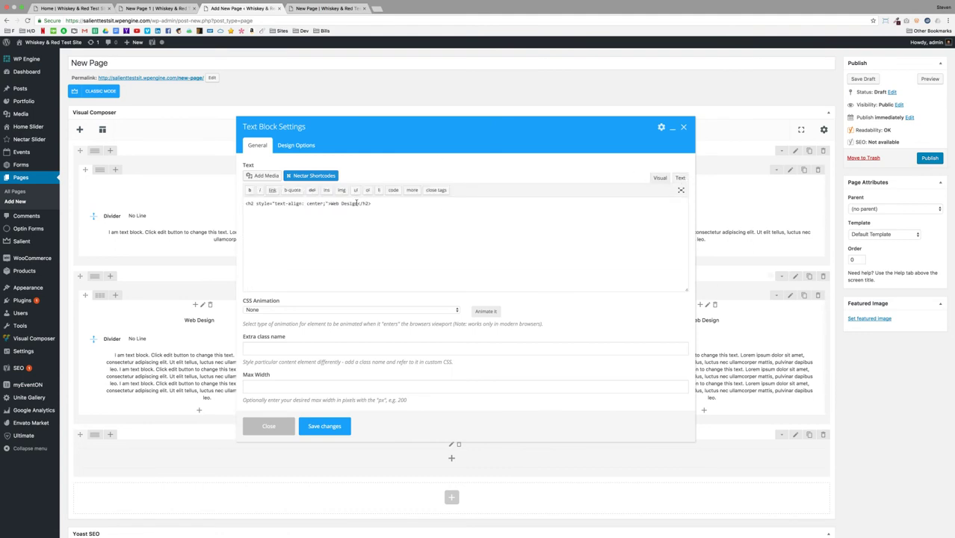
{"action": "double_click", "coordinate": [355, 203]}
{"action": "type", "text": "Develope"}
{"action": "type", "text": "ent"}
{"action": "left_click", "coordinate": [318, 426]}
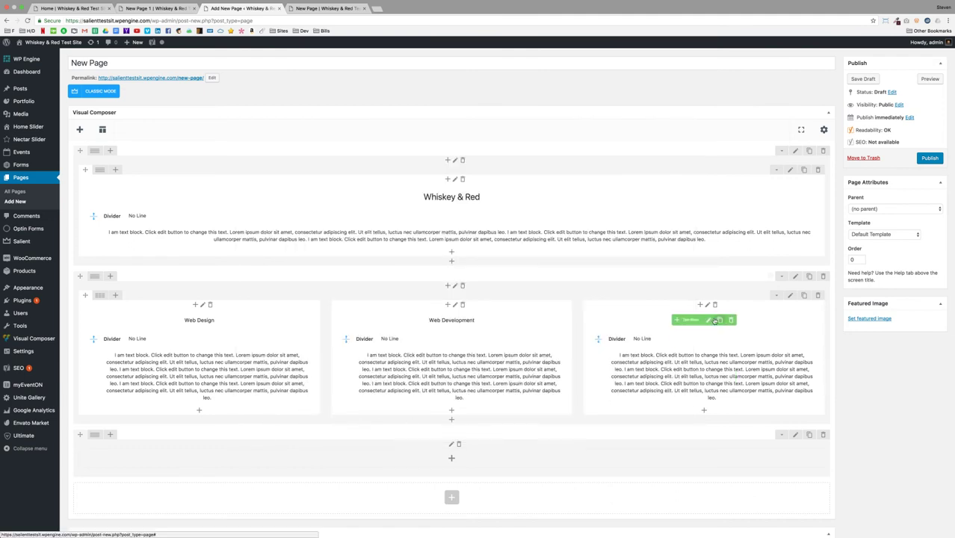
Step: Change the right column's heading to 'Digital Marketing' and save
{"action": "left_click", "coordinate": [709, 321]}
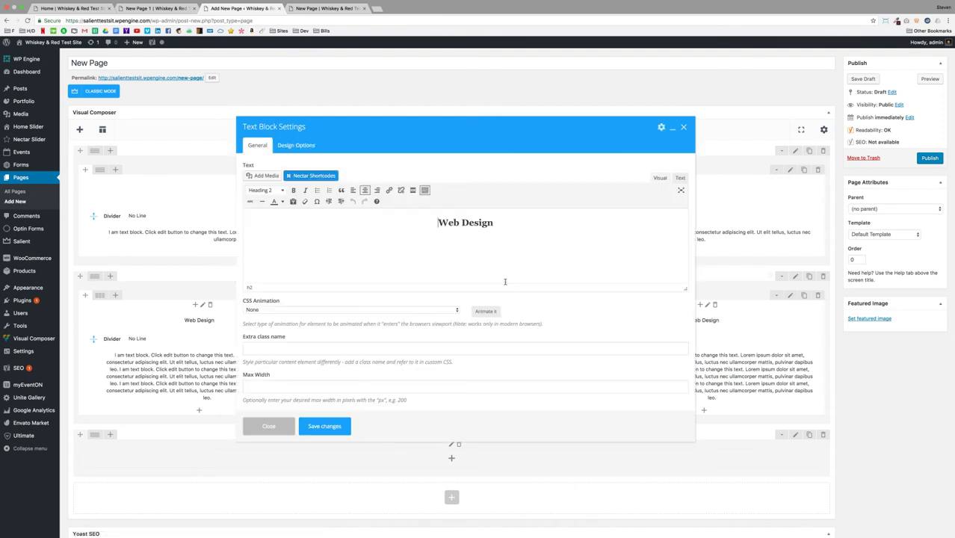
{"action": "left_click", "coordinate": [680, 178]}
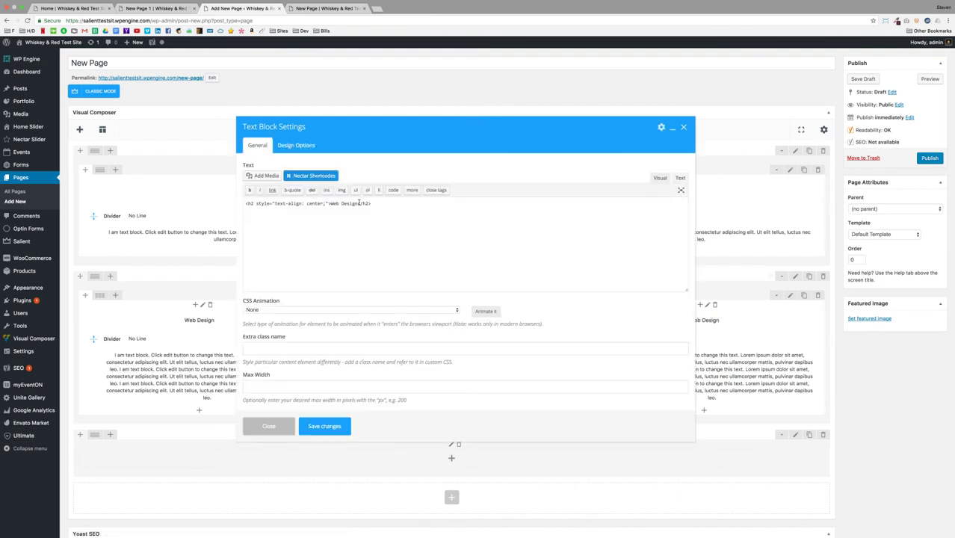
{"action": "left_click_drag", "start_coordinate": [359, 203], "coordinate": [328, 204]}
{"action": "type", "text": "Digital Marketing"}
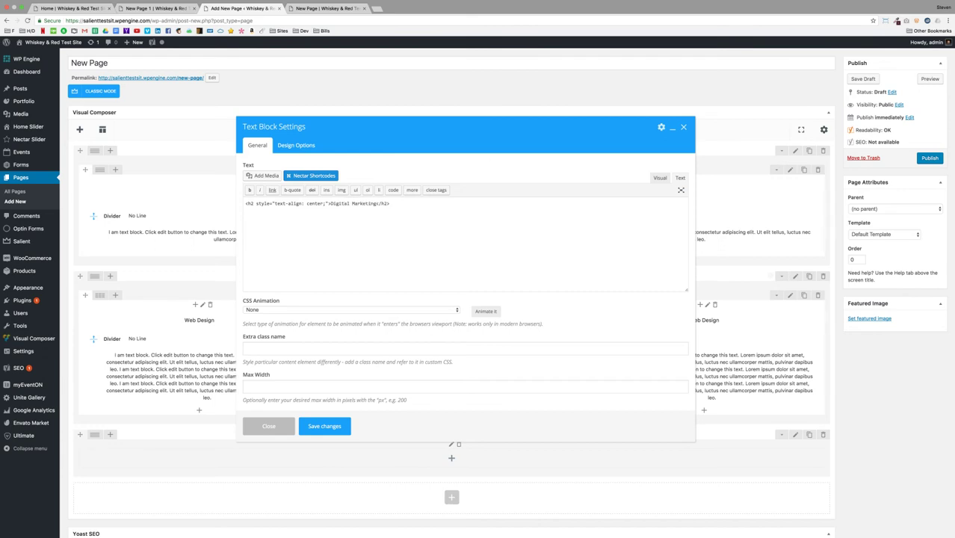
{"action": "left_click", "coordinate": [329, 430]}
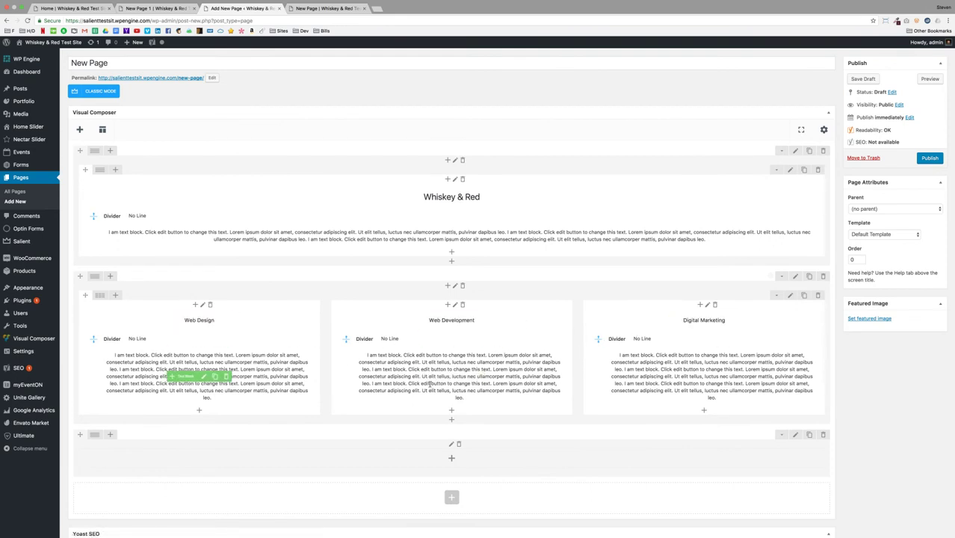
{"action": "left_click", "coordinate": [929, 79]}
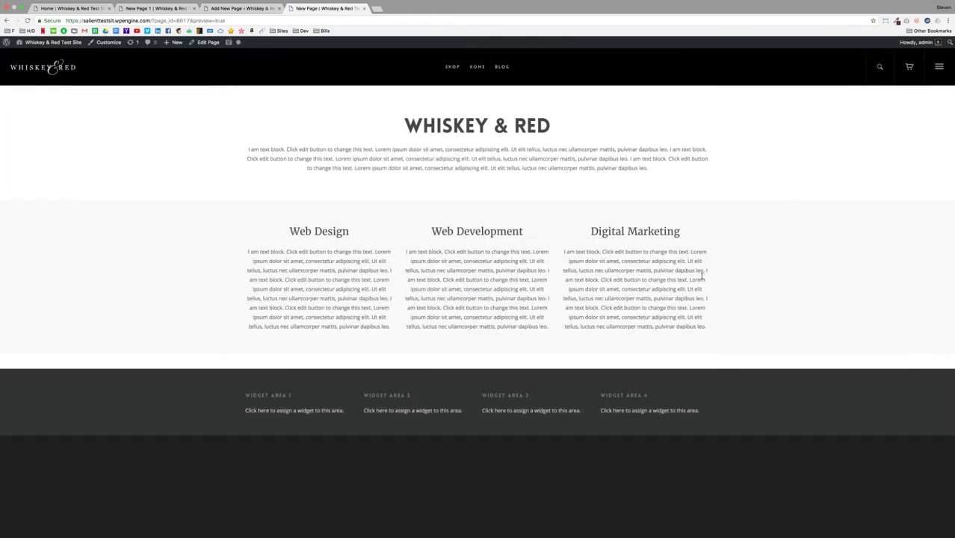
{"action": "left_click", "coordinate": [175, 9]}
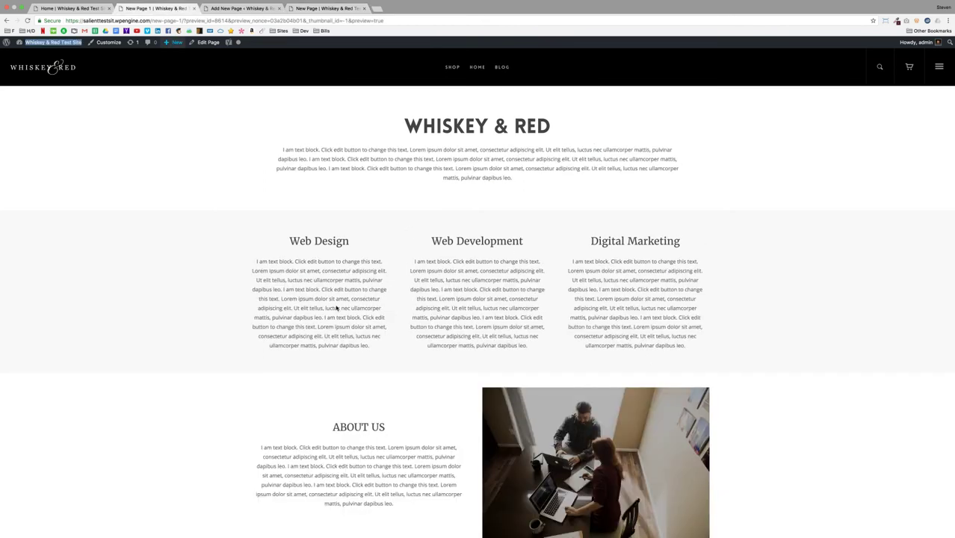
{"action": "mouse_move", "coordinate": [273, 4]}
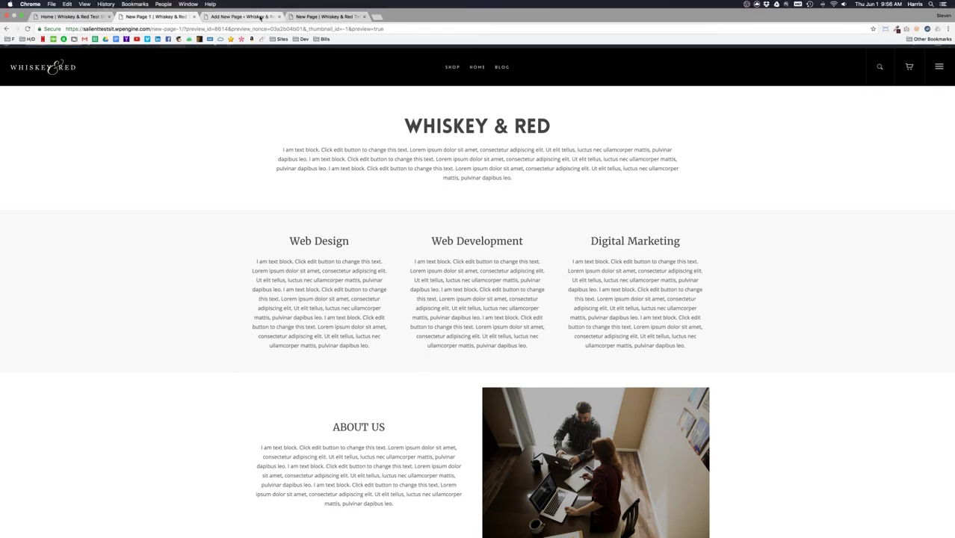
{"action": "scroll", "coordinate": [299, 217], "scroll_direction": "down", "scroll_amount": 3}
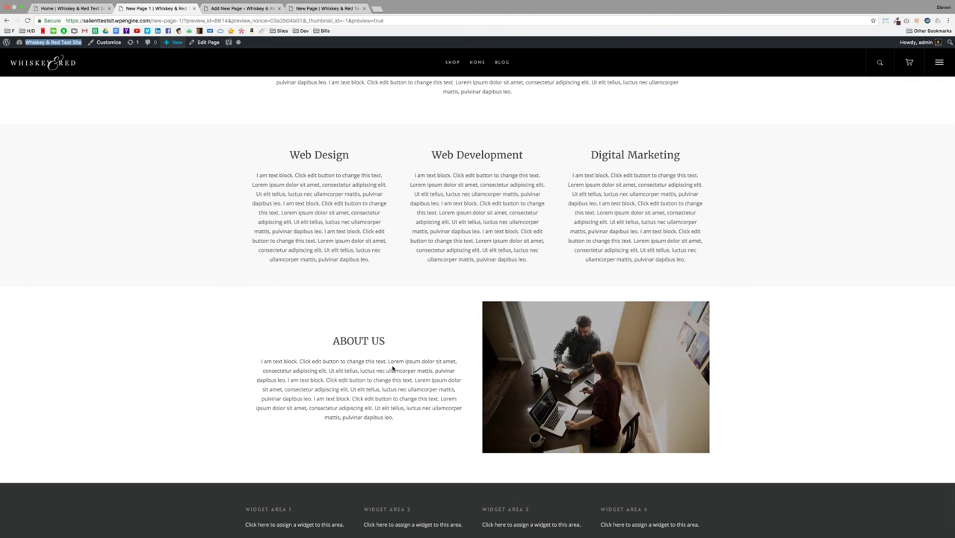
Step: Add a 1/2 + 1/2 inner row to the empty bottom section and open its right column's element choices
{"action": "left_click", "coordinate": [224, 11]}
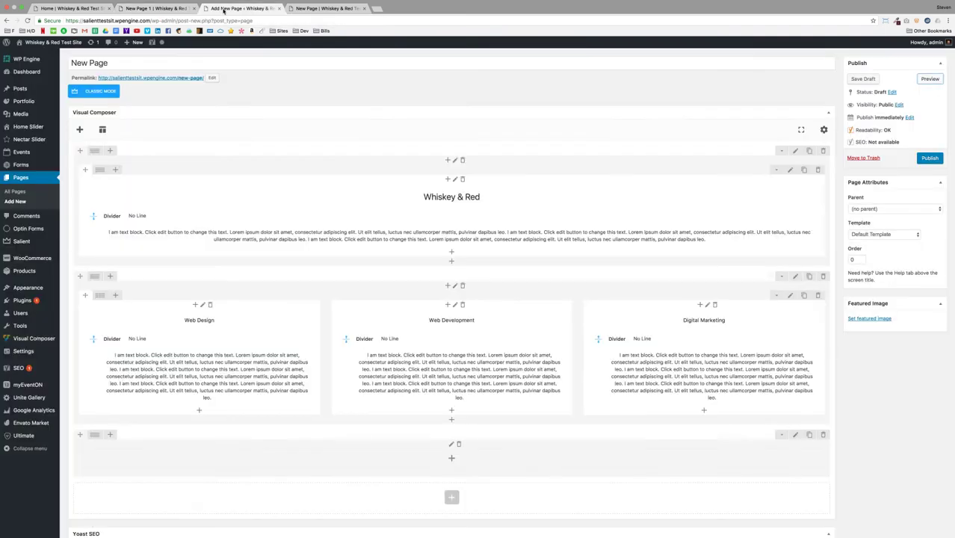
{"action": "scroll", "coordinate": [486, 234], "scroll_direction": "down", "scroll_amount": 3}
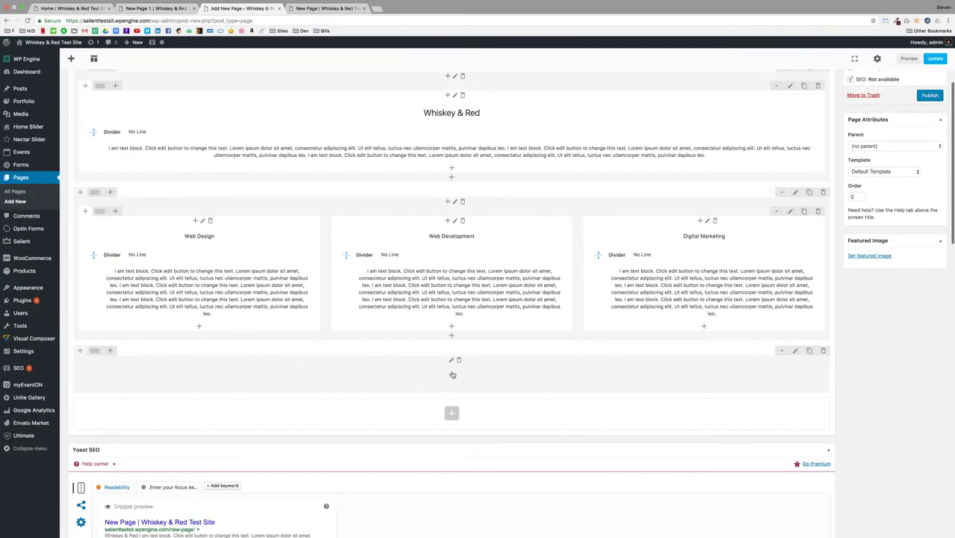
{"action": "left_click", "coordinate": [451, 373]}
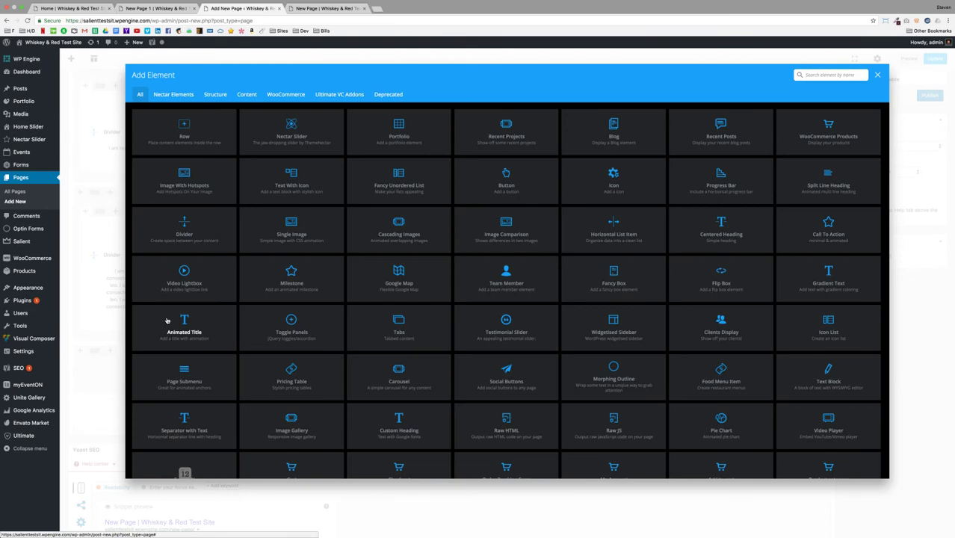
{"action": "left_click", "coordinate": [210, 134]}
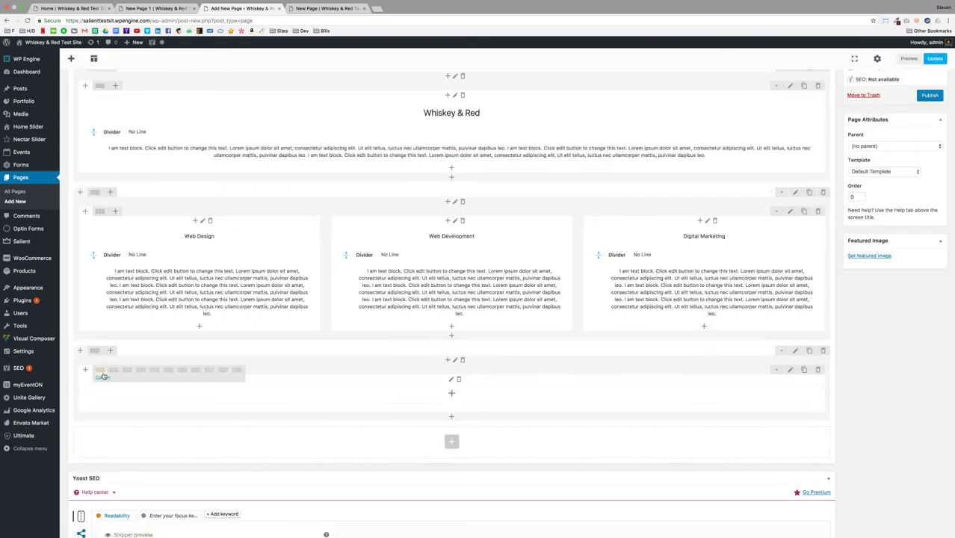
{"action": "left_click", "coordinate": [117, 372]}
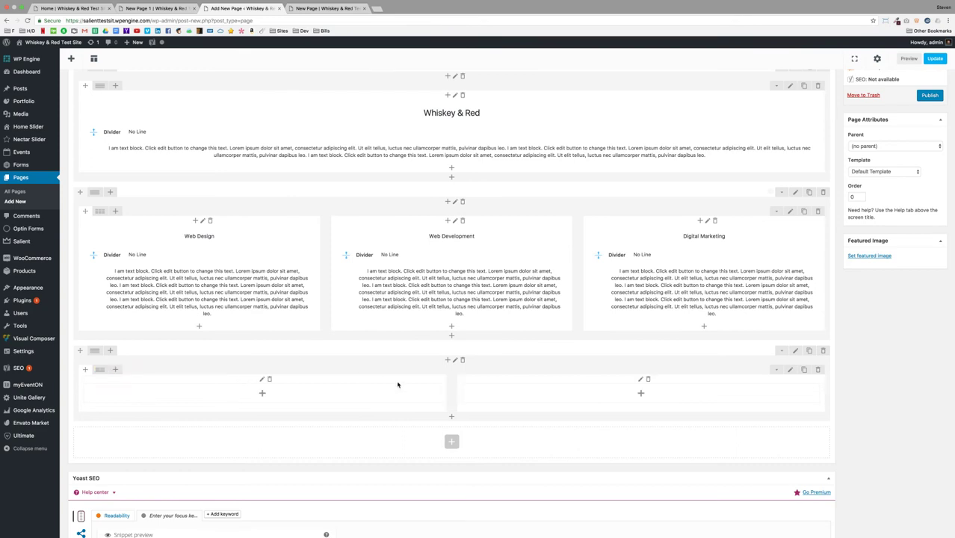
{"action": "left_click", "coordinate": [640, 393]}
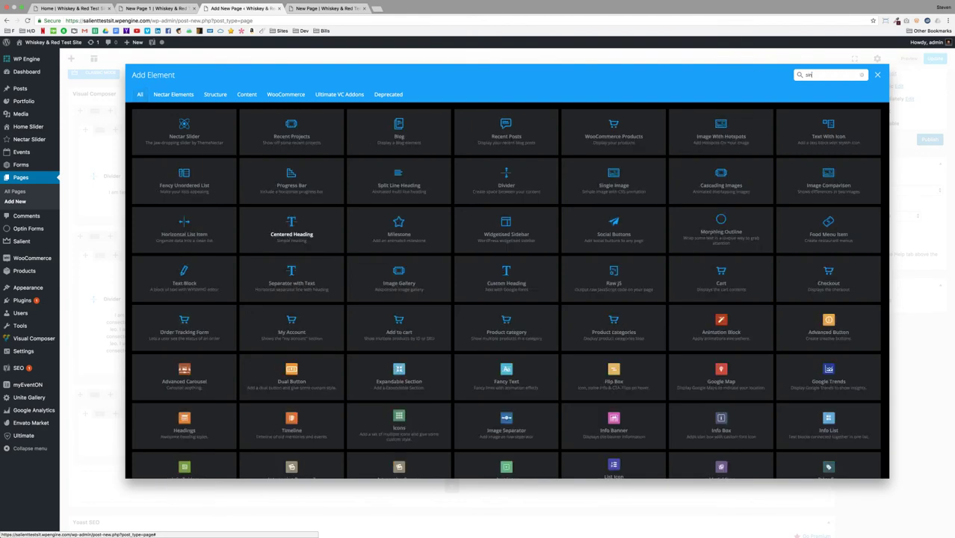
Step: Add a Single Image element to the right column using the office photo from the media library
{"action": "type", "text": "singl"}
{"action": "left_click", "coordinate": [184, 131]}
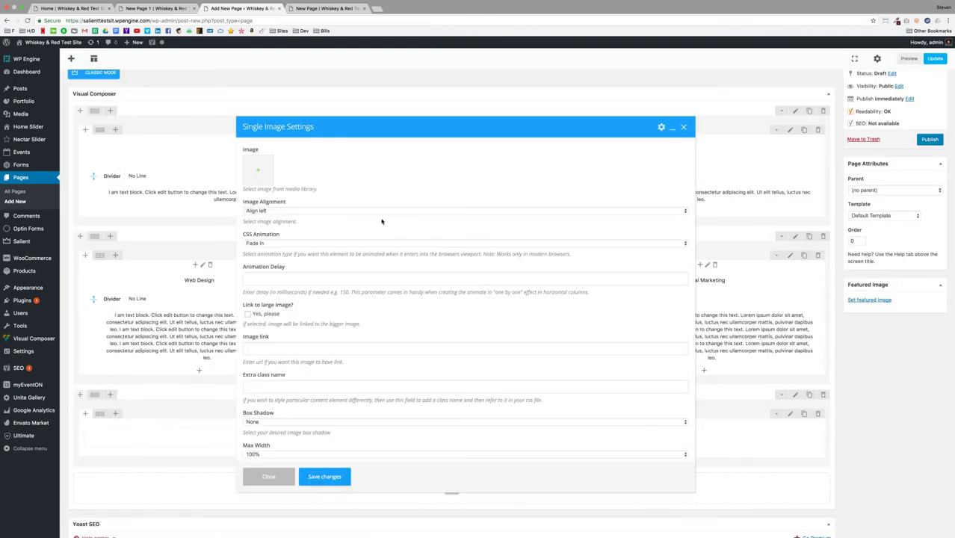
{"action": "left_click", "coordinate": [257, 172]}
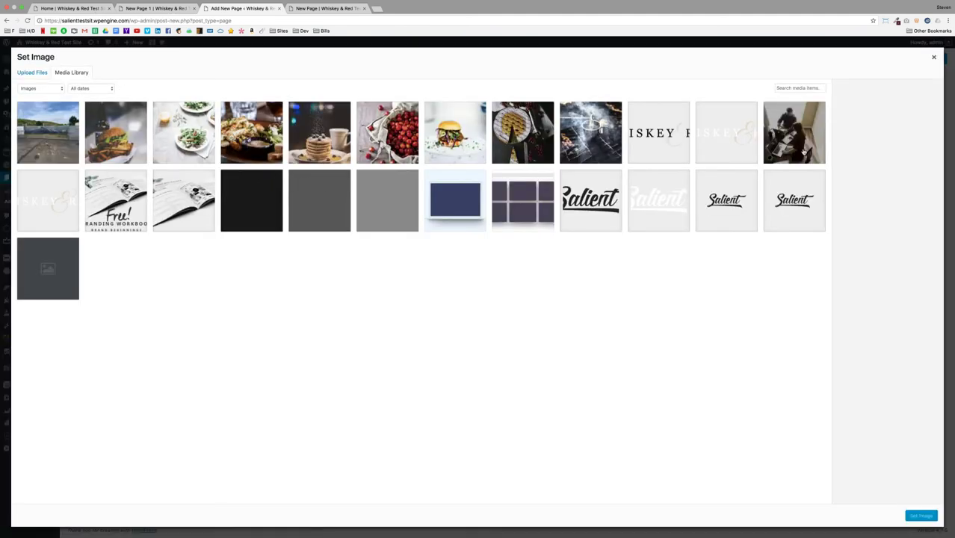
{"action": "left_click", "coordinate": [794, 132]}
{"action": "left_click", "coordinate": [920, 516]}
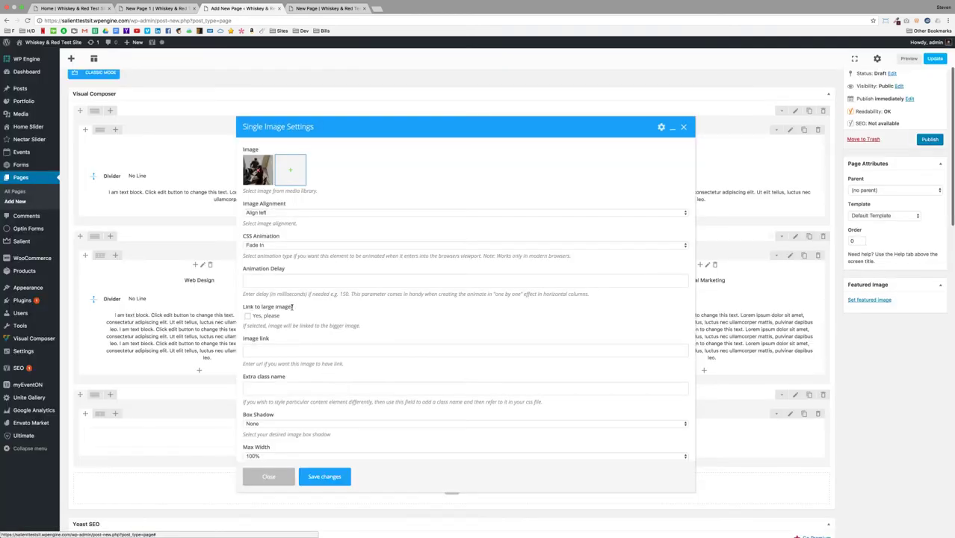
Step: Set the image alignment to center, leave CSS Animation at None, and save
{"action": "left_click", "coordinate": [270, 213]}
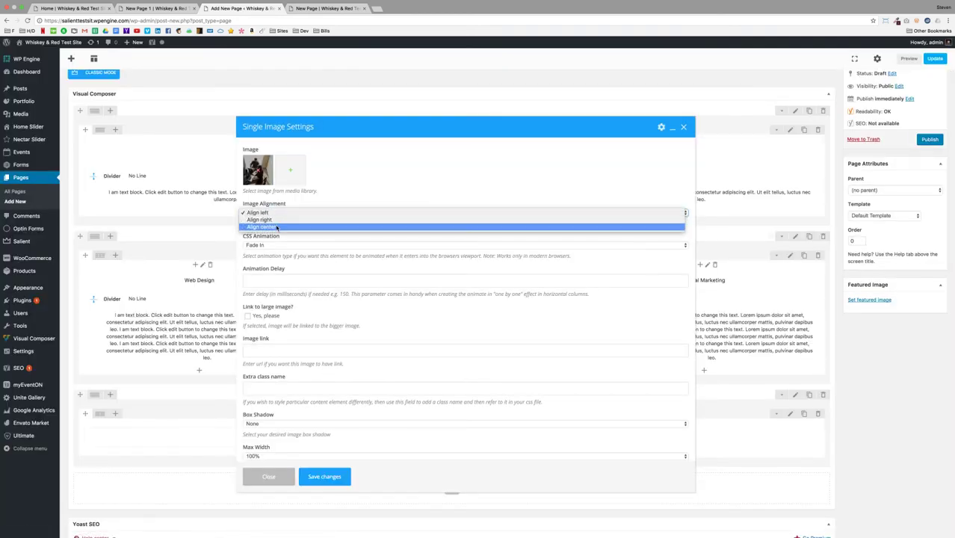
{"action": "left_click", "coordinate": [276, 225]}
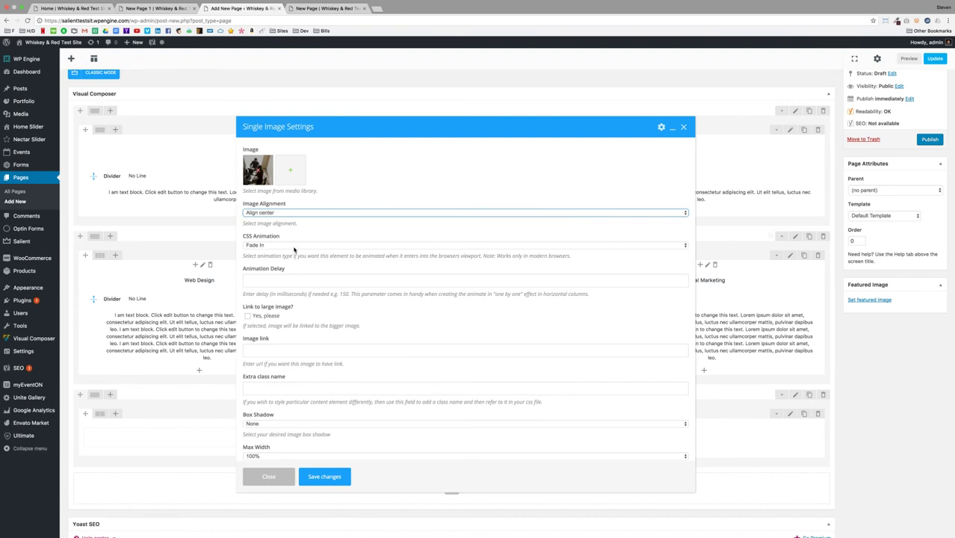
{"action": "left_click", "coordinate": [294, 246]}
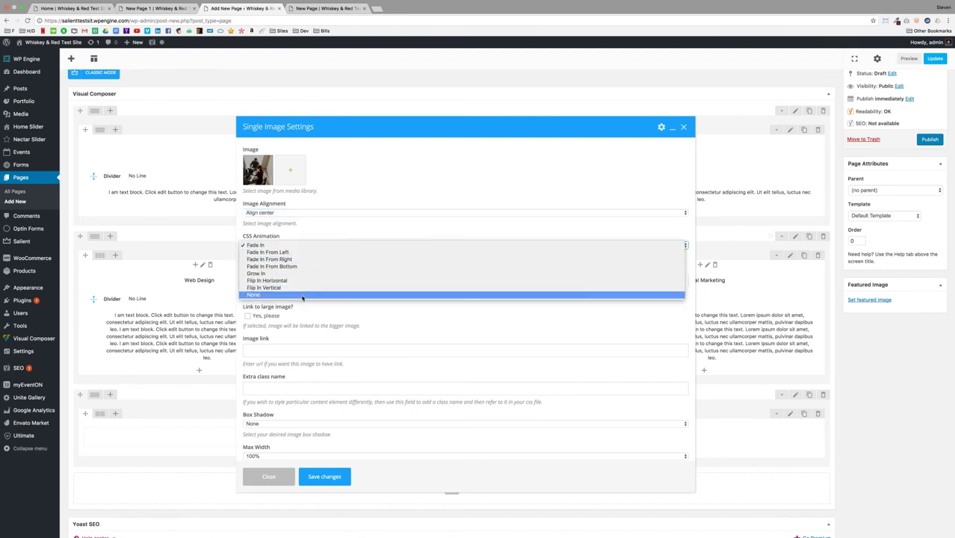
{"action": "left_click", "coordinate": [485, 352]}
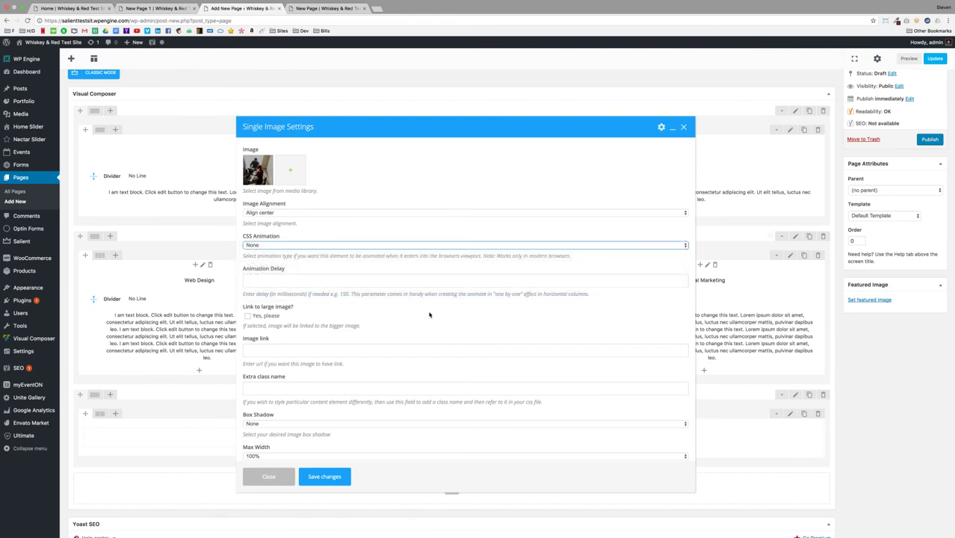
{"action": "scroll", "coordinate": [433, 317], "scroll_direction": "down", "scroll_amount": 2}
{"action": "scroll", "coordinate": [434, 319], "scroll_direction": "down", "scroll_amount": 1}
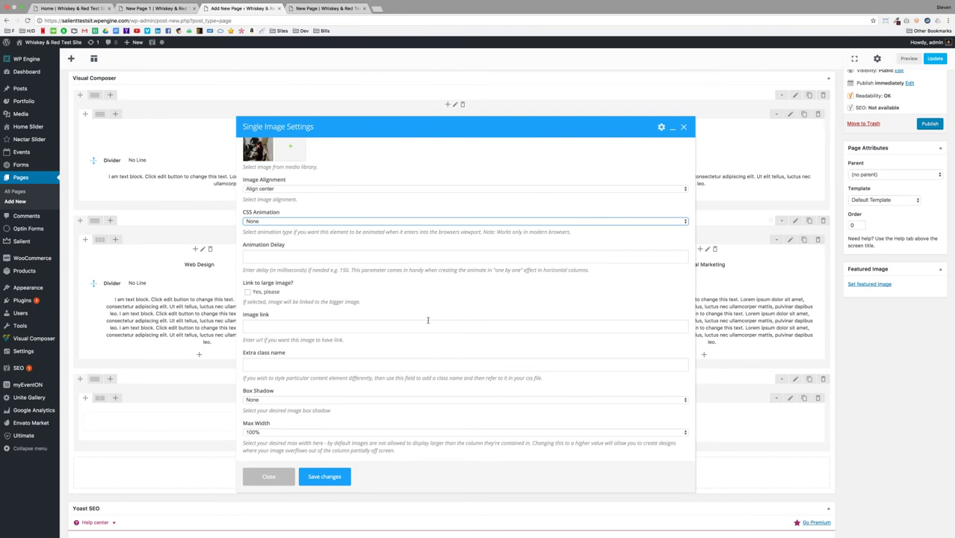
{"action": "scroll", "coordinate": [436, 321], "scroll_direction": "up", "scroll_amount": 2}
{"action": "left_click", "coordinate": [335, 477]}
Step: Copy the Web Design heading, divider and paragraph into the bottom row's empty left column
{"action": "scroll", "coordinate": [691, 386], "scroll_direction": "down", "scroll_amount": 1}
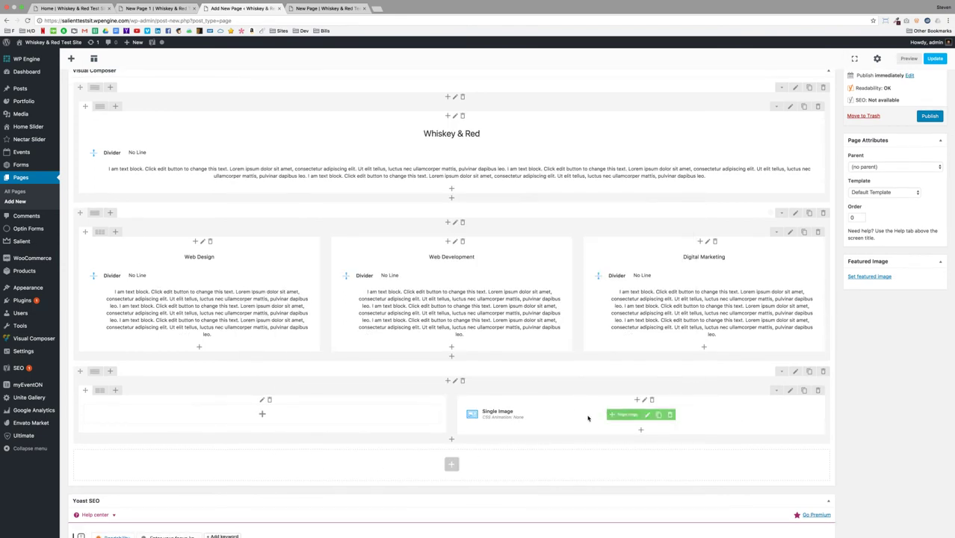
{"action": "scroll", "coordinate": [279, 410], "scroll_direction": "down", "scroll_amount": 5}
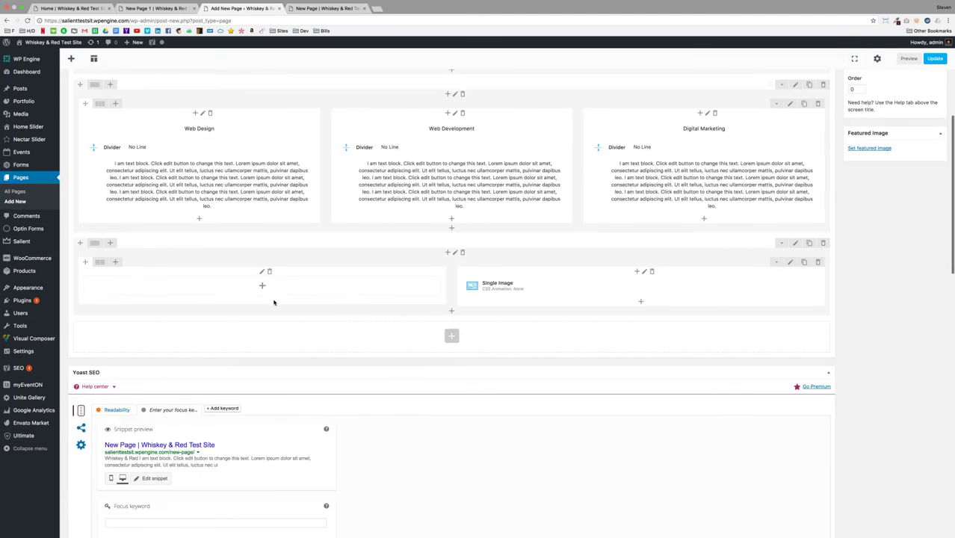
{"action": "scroll", "coordinate": [273, 300], "scroll_direction": "up", "scroll_amount": 1}
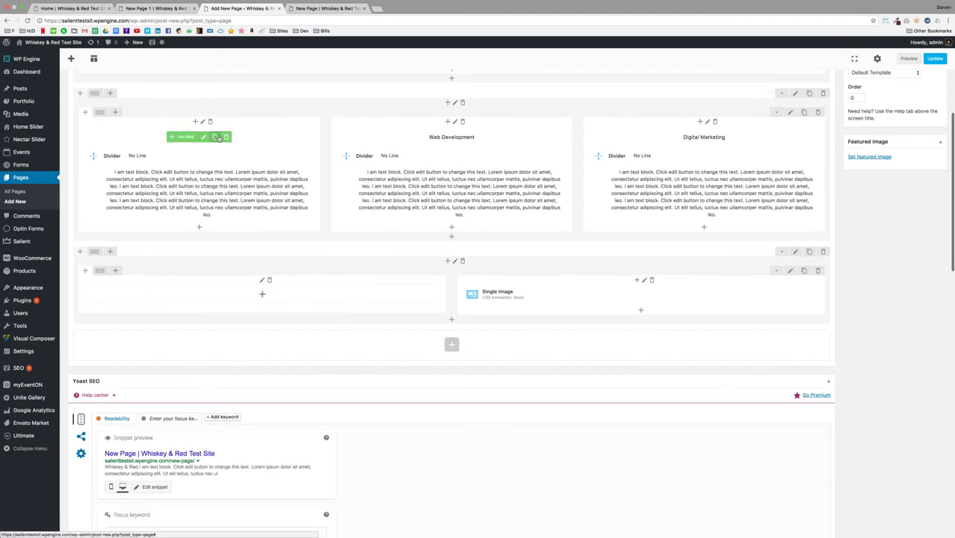
{"action": "left_click", "coordinate": [216, 136]}
{"action": "left_click_drag", "start_coordinate": [193, 159], "coordinate": [246, 286]}
{"action": "left_click", "coordinate": [212, 155]}
{"action": "left_click_drag", "start_coordinate": [182, 156], "coordinate": [253, 318]}
{"action": "left_click", "coordinate": [215, 193]}
{"action": "left_click_drag", "start_coordinate": [217, 194], "coordinate": [246, 371]}
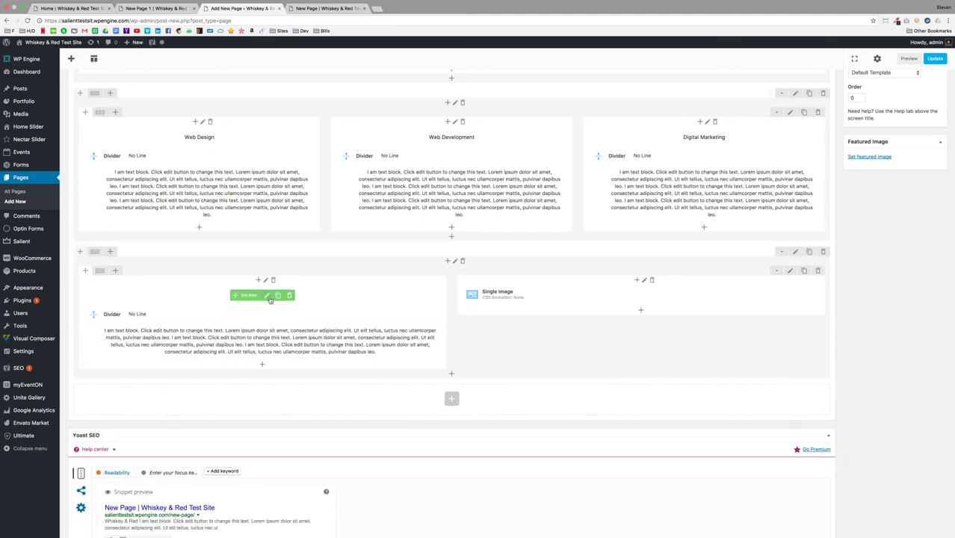
Step: Change the copied heading's text to 'About Us' and save
{"action": "left_click", "coordinate": [258, 313]}
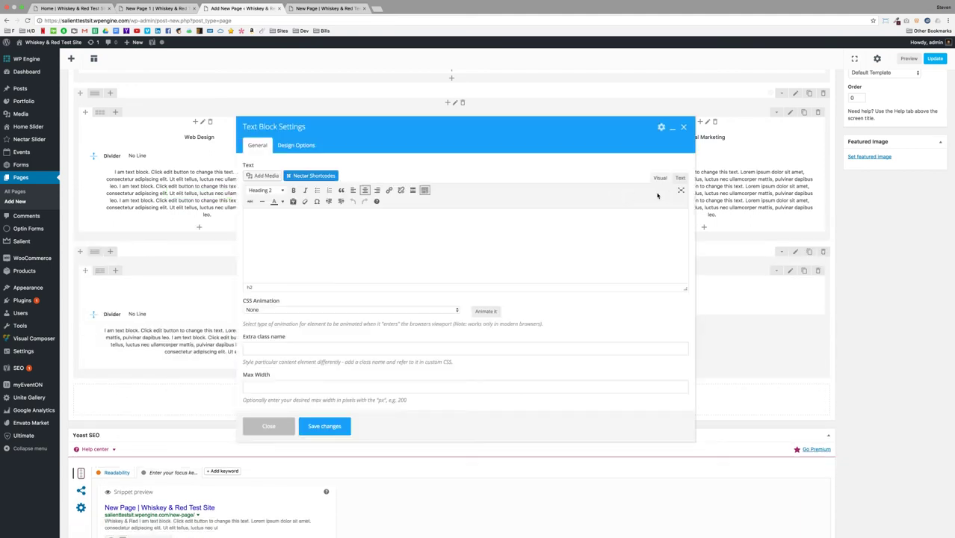
{"action": "left_click", "coordinate": [680, 178]}
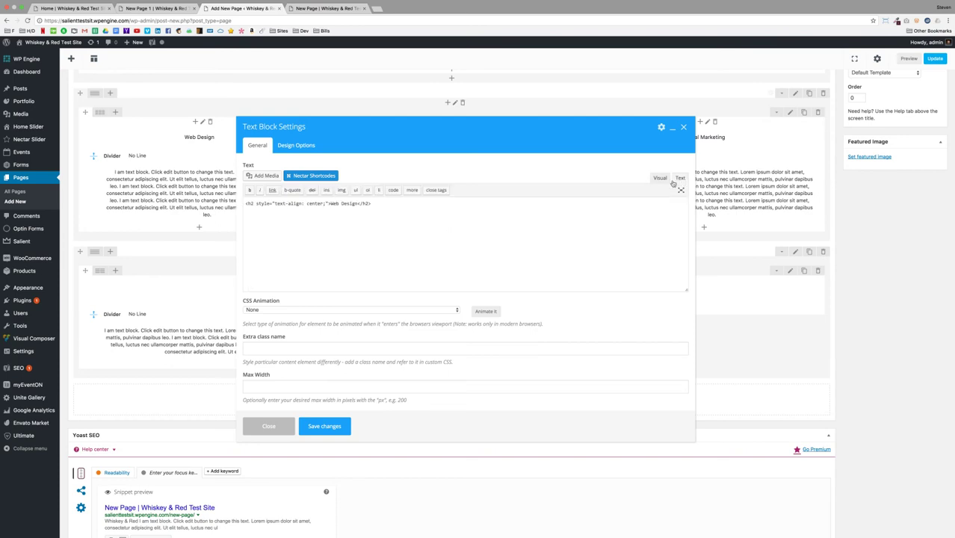
{"action": "left_click_drag", "start_coordinate": [357, 204], "coordinate": [328, 203]}
{"action": "type", "text": "About Us"}
{"action": "left_click", "coordinate": [348, 425]}
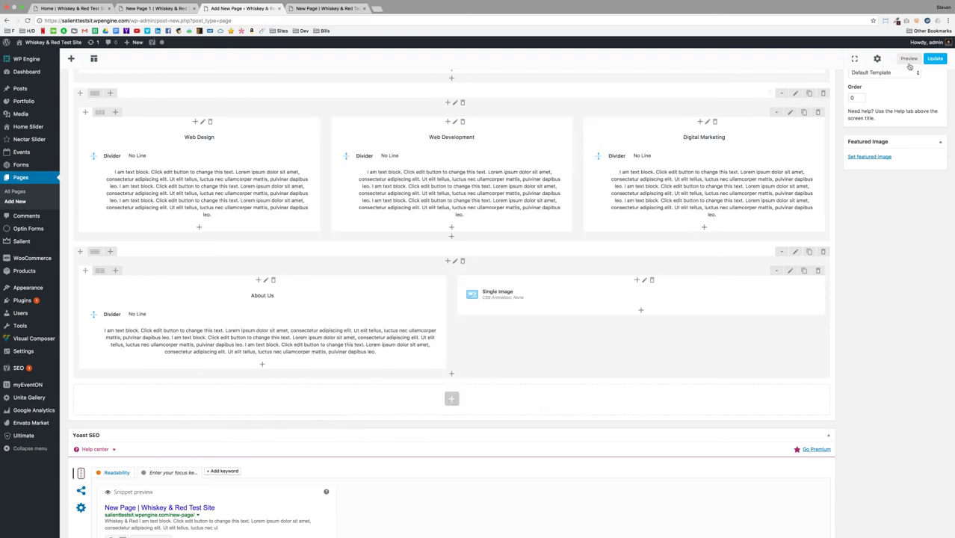
{"action": "left_click", "coordinate": [908, 59]}
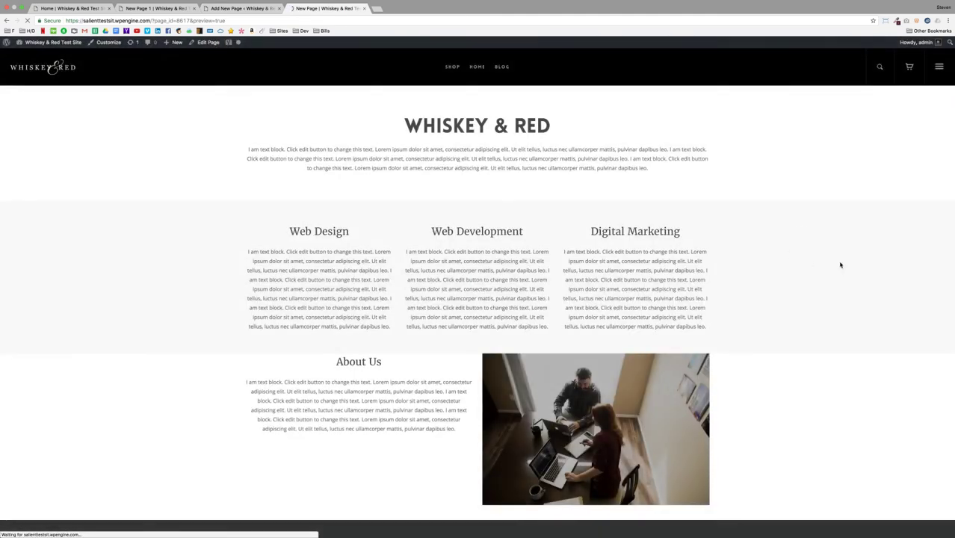
{"action": "scroll", "coordinate": [840, 269], "scroll_direction": "down", "scroll_amount": 1}
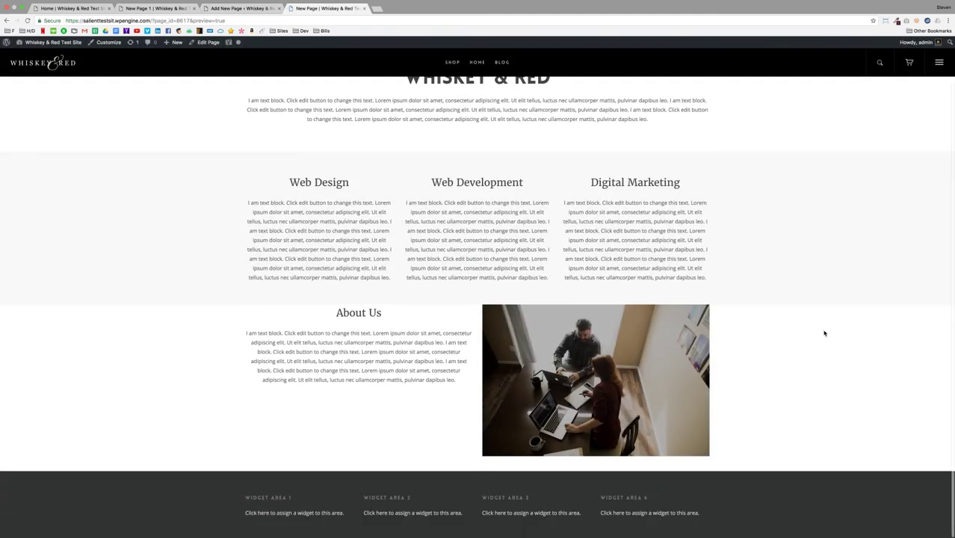
{"action": "left_click", "coordinate": [180, 8]}
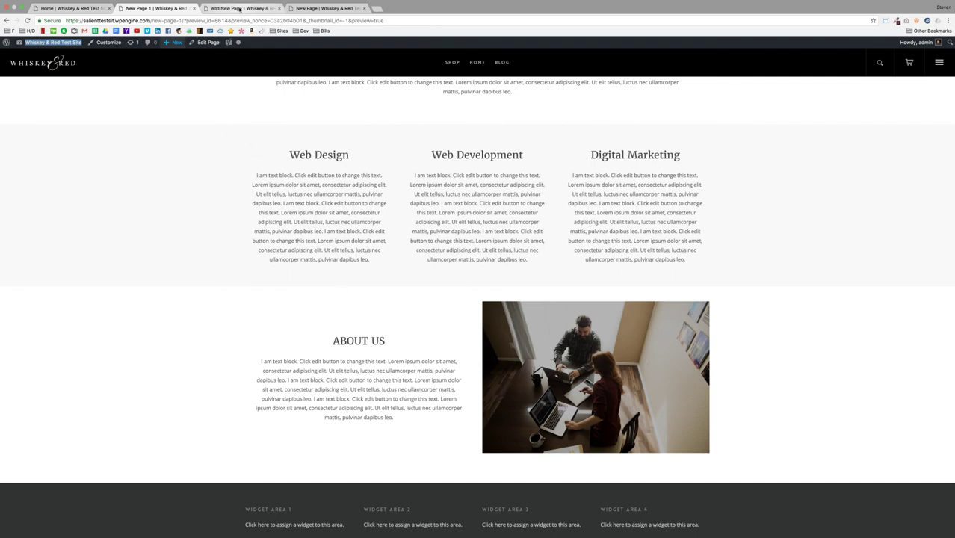
{"action": "left_click", "coordinate": [314, 8]}
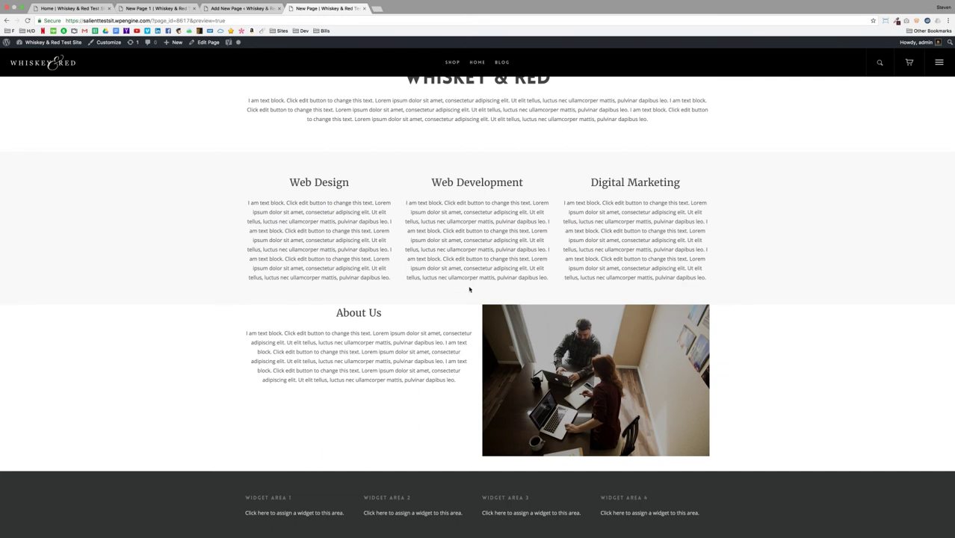
{"action": "left_click", "coordinate": [215, 8]}
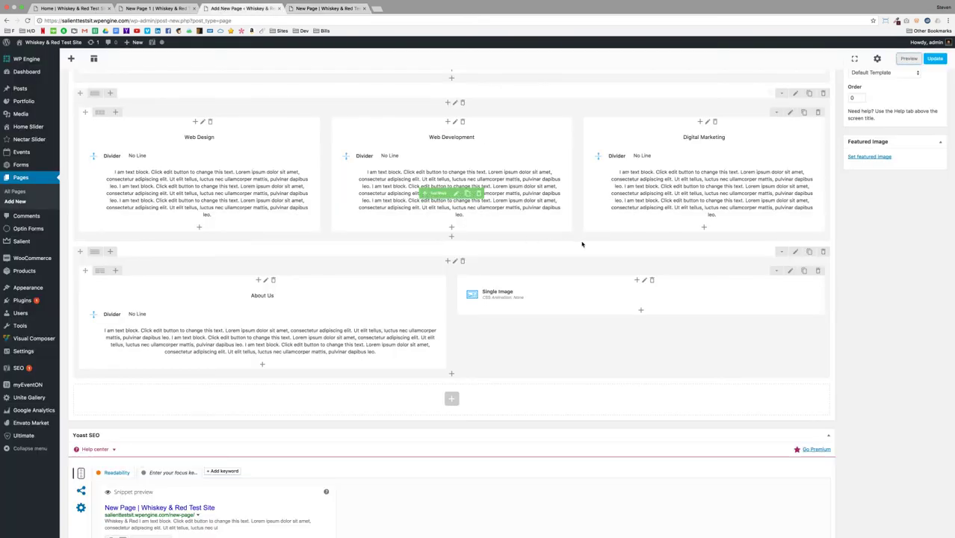
Step: Open the About Us row's settings and select its Padding Top field
{"action": "left_click", "coordinate": [796, 252]}
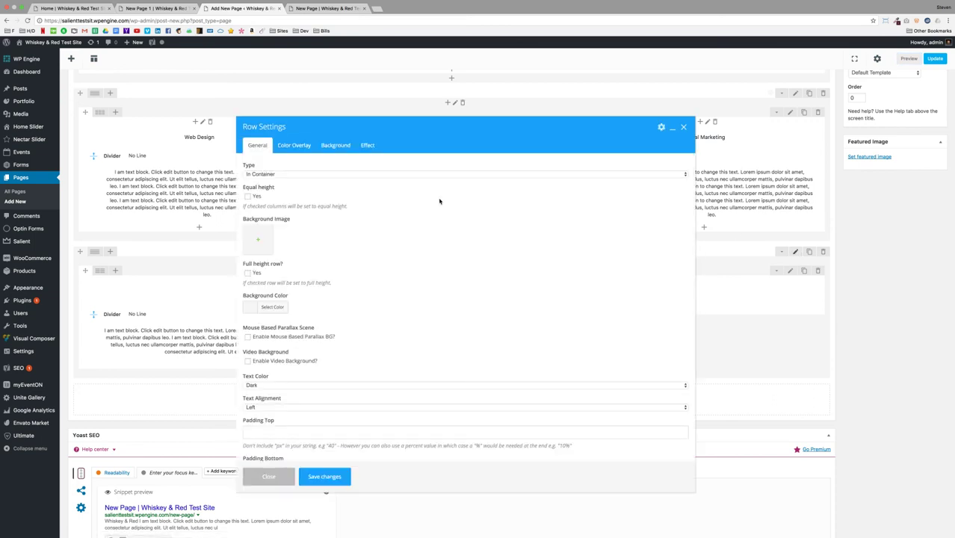
{"action": "scroll", "coordinate": [373, 263], "scroll_direction": "down", "scroll_amount": 2}
{"action": "left_click", "coordinate": [277, 350]}
Step: Save the About Us row with 40 top and 40 bottom padding, then compare with the reference page
{"action": "type", "text": "40"}
{"action": "left_click", "coordinate": [282, 386]}
{"action": "type", "text": "4"}
{"action": "left_click", "coordinate": [347, 475]}
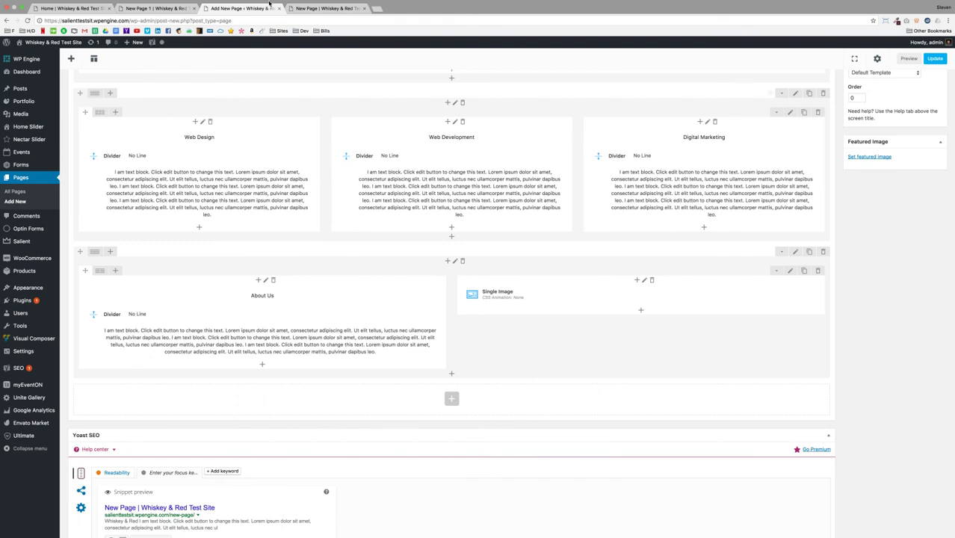
{"action": "key", "text": "ctrl+shift+Tab"}
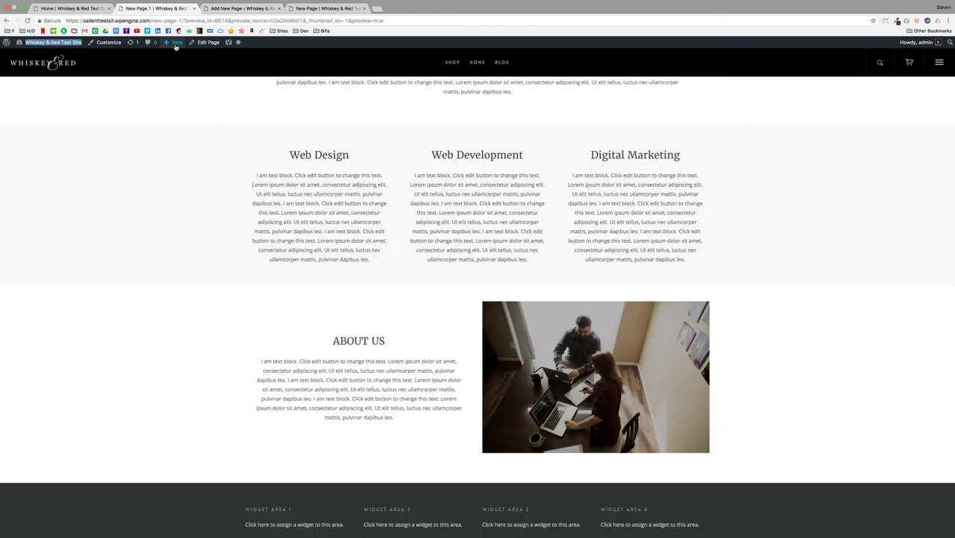
{"action": "left_click", "coordinate": [258, 9]}
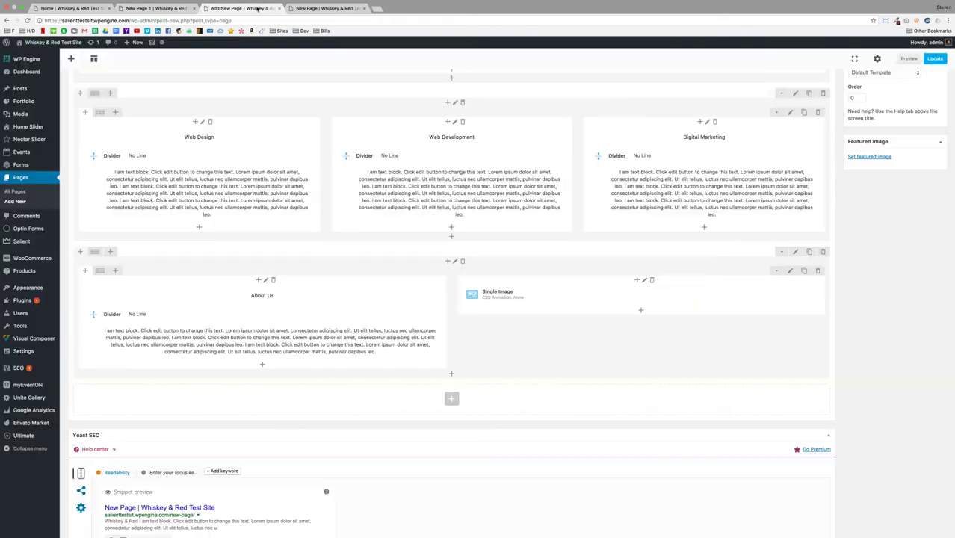
Step: Set the About Us inner row's content position to Middle, save, and preview the page
{"action": "left_click", "coordinate": [789, 272]}
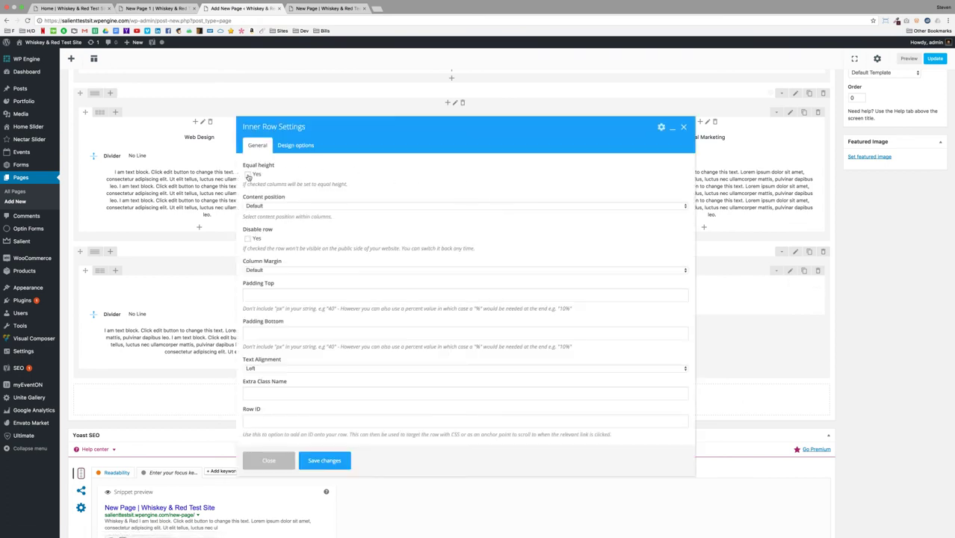
{"action": "left_click", "coordinate": [259, 206]}
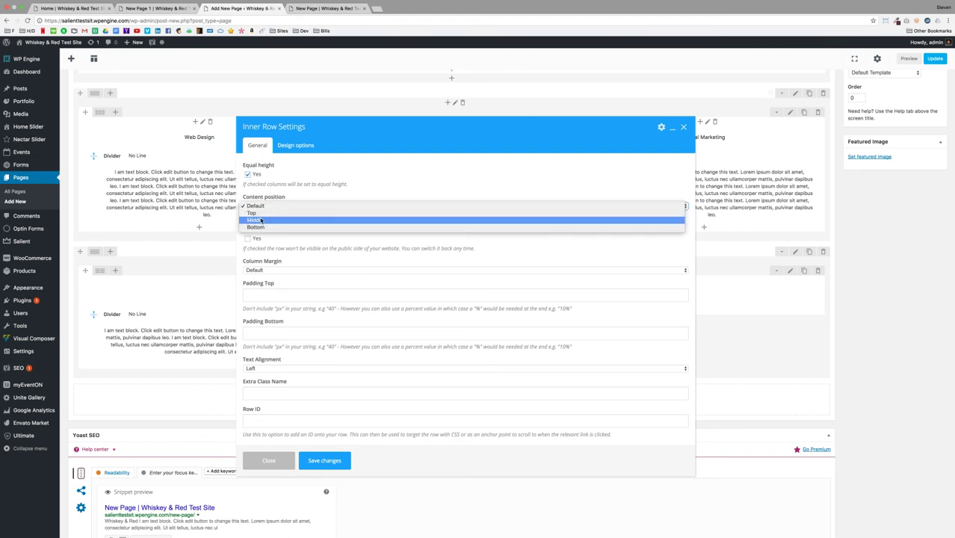
{"action": "left_click", "coordinate": [262, 220]}
{"action": "left_click", "coordinate": [318, 460]}
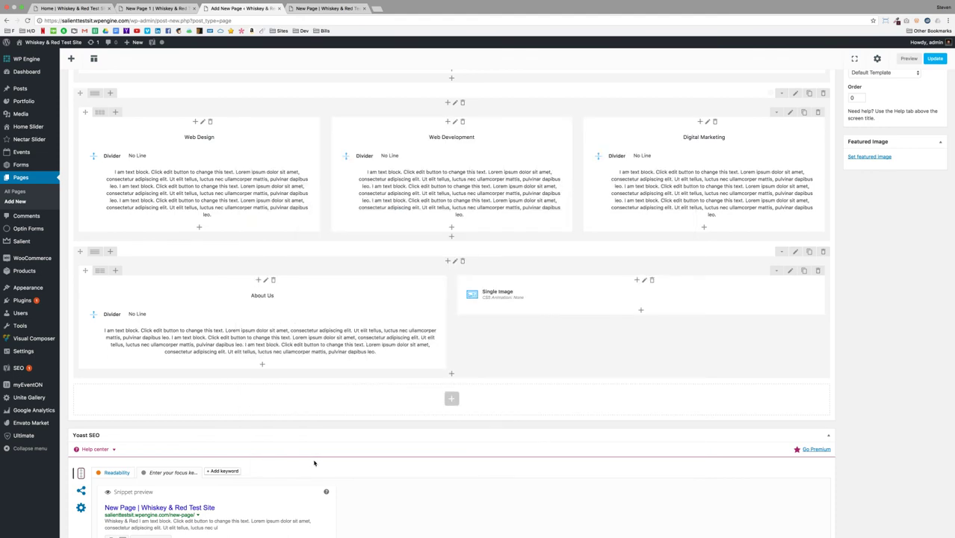
{"action": "left_click", "coordinate": [909, 58]}
Step: Compare the refreshed New Page preview against the New Page 1 reference page
{"action": "left_click", "coordinate": [310, 13]}
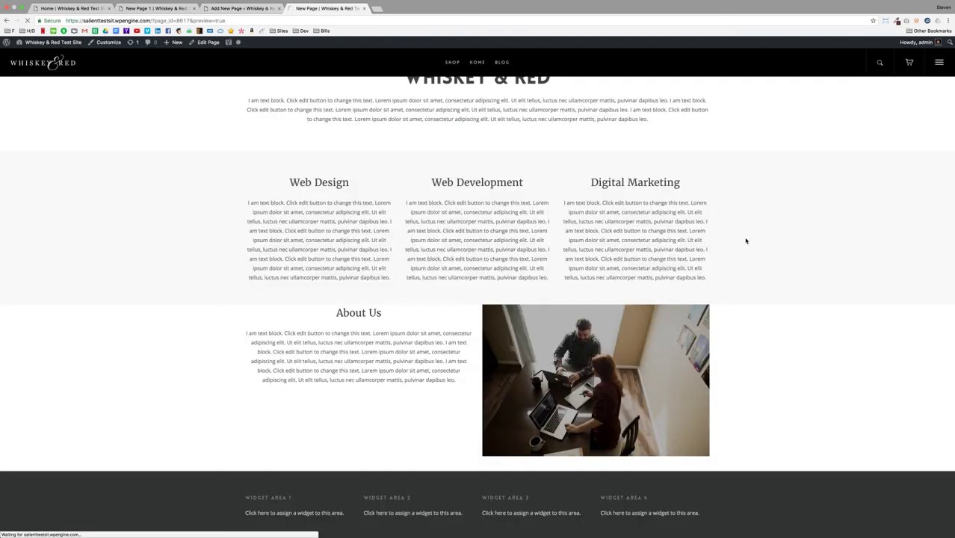
{"action": "scroll", "coordinate": [758, 274], "scroll_direction": "down", "scroll_amount": 1}
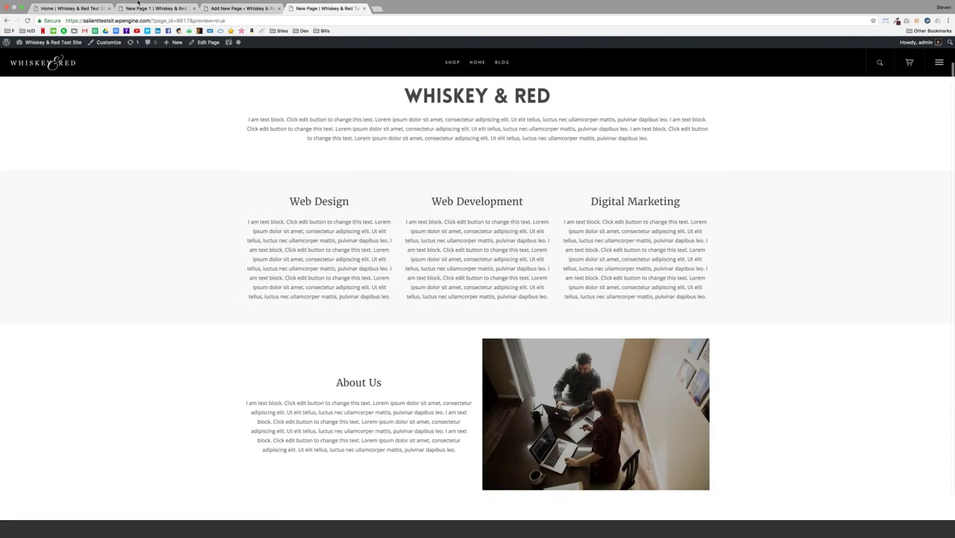
{"action": "left_click", "coordinate": [158, 13]}
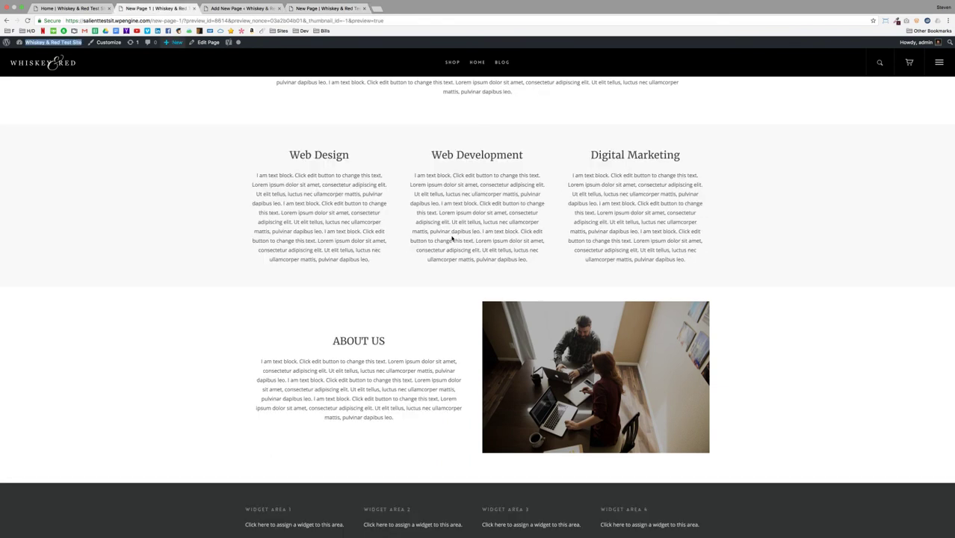
{"action": "scroll", "coordinate": [458, 240], "scroll_direction": "up", "scroll_amount": 3}
{"action": "scroll", "coordinate": [613, 275], "scroll_direction": "up", "scroll_amount": 1}
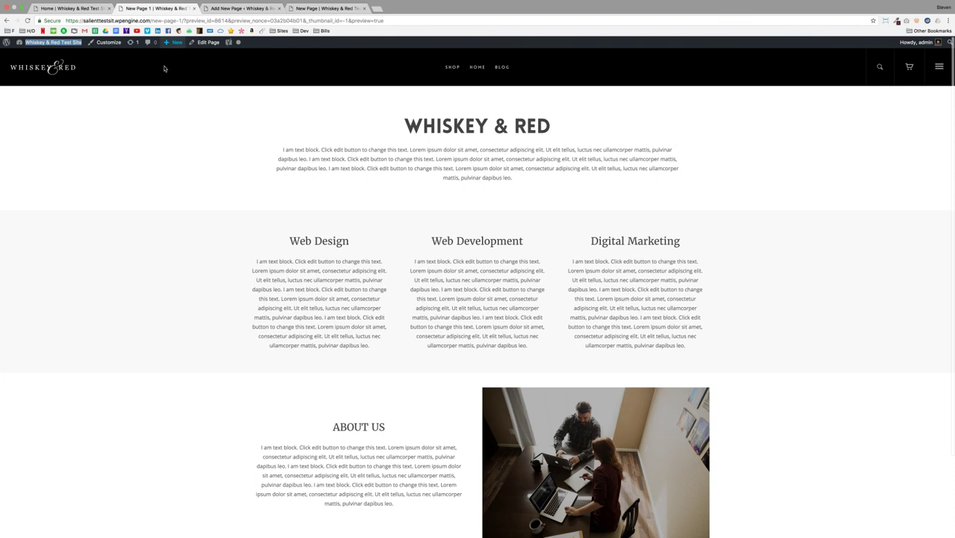
{"action": "left_click", "coordinate": [323, 8]}
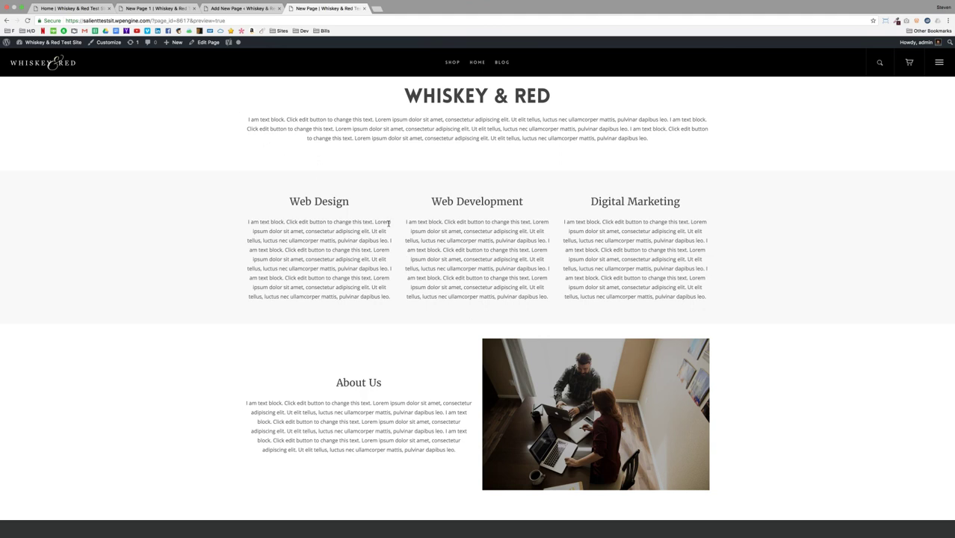
{"action": "left_click", "coordinate": [159, 8]}
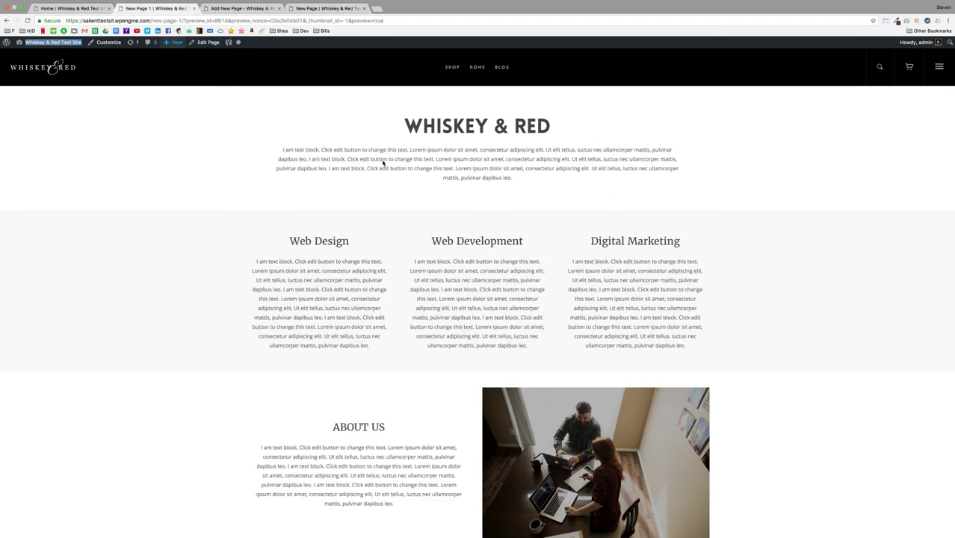
Step: Give the Whiskey & Red column 6% padding on its left and right sides and save
{"action": "left_click", "coordinate": [272, 9]}
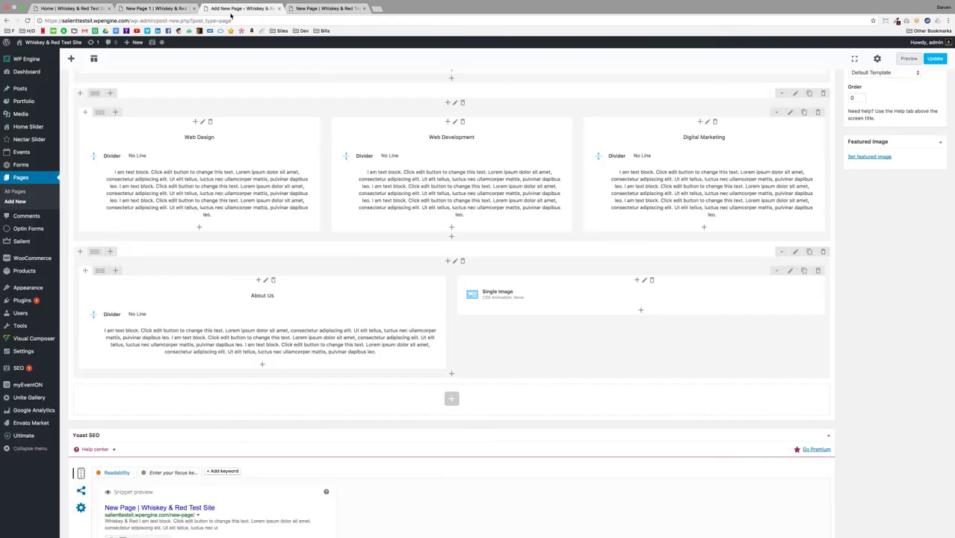
{"action": "scroll", "coordinate": [640, 234], "scroll_direction": "up", "scroll_amount": 6}
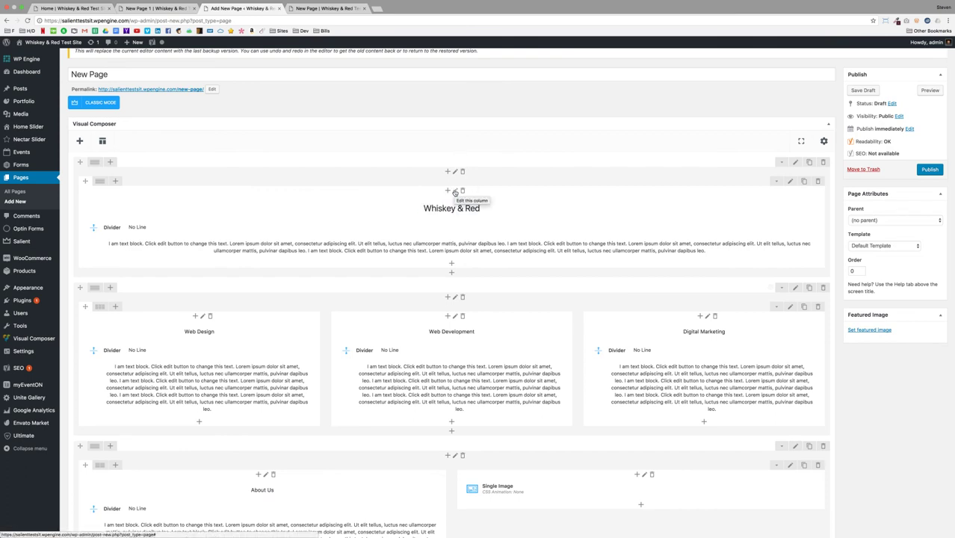
{"action": "left_click", "coordinate": [454, 191]}
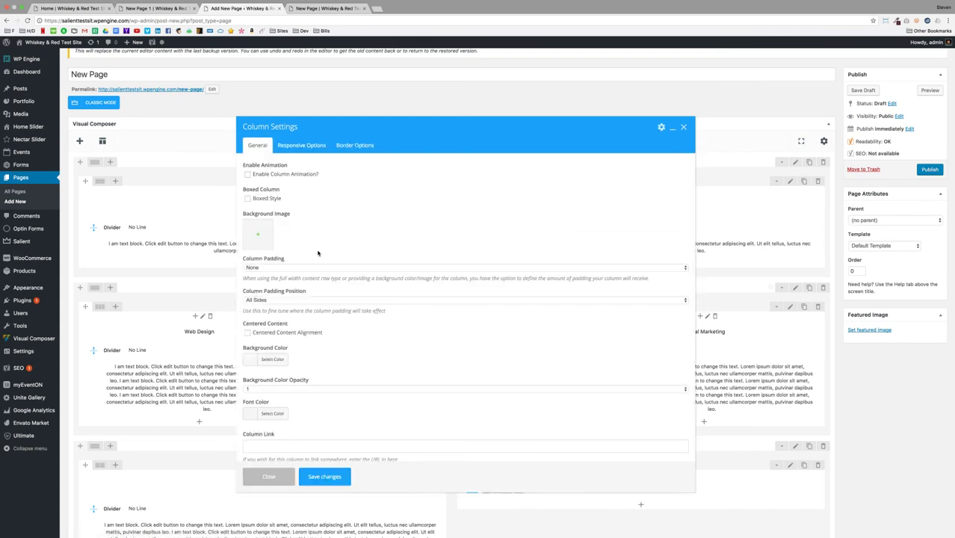
{"action": "left_click_drag", "start_coordinate": [257, 259], "coordinate": [287, 259]}
{"action": "left_click", "coordinate": [297, 271]}
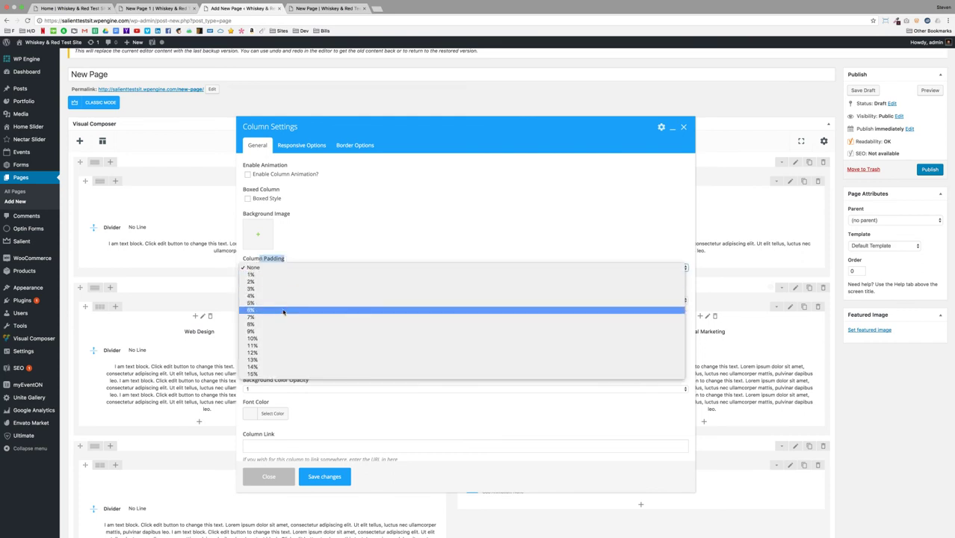
{"action": "left_click", "coordinate": [284, 310]}
{"action": "left_click", "coordinate": [291, 288]}
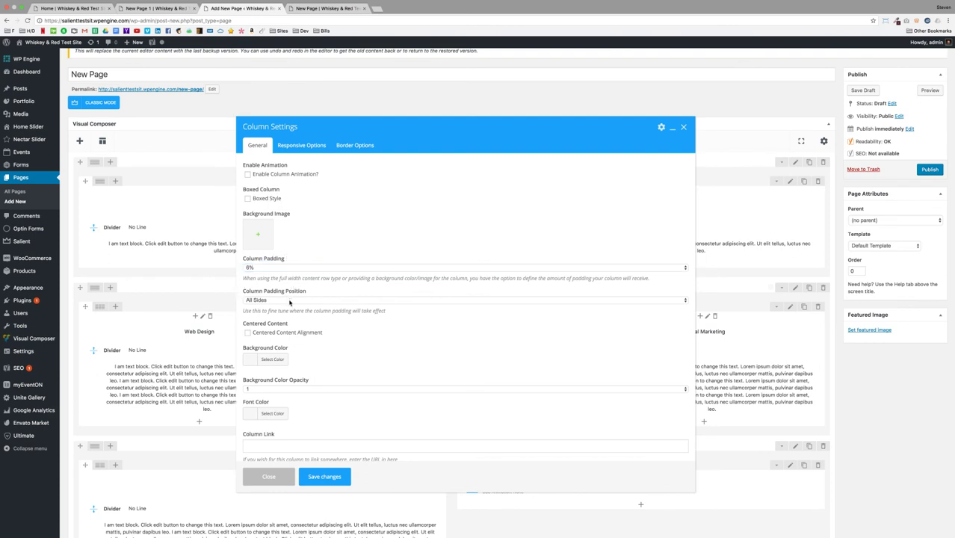
{"action": "left_click", "coordinate": [290, 300]}
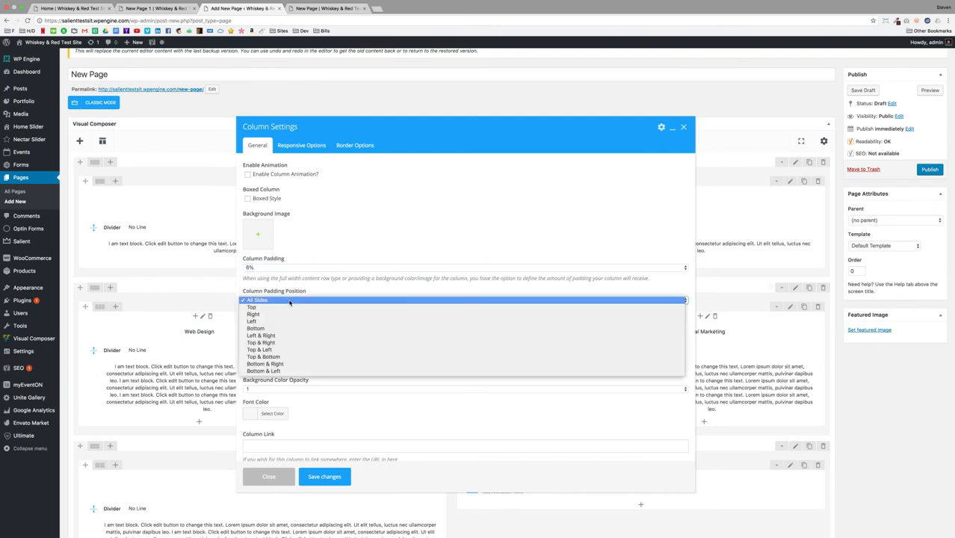
{"action": "left_click", "coordinate": [288, 336]}
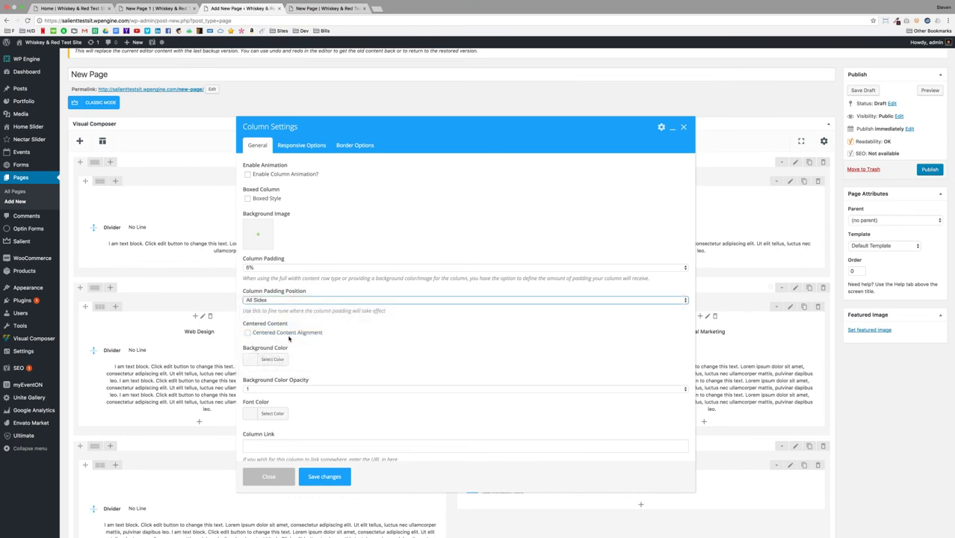
{"action": "left_click", "coordinate": [318, 483]}
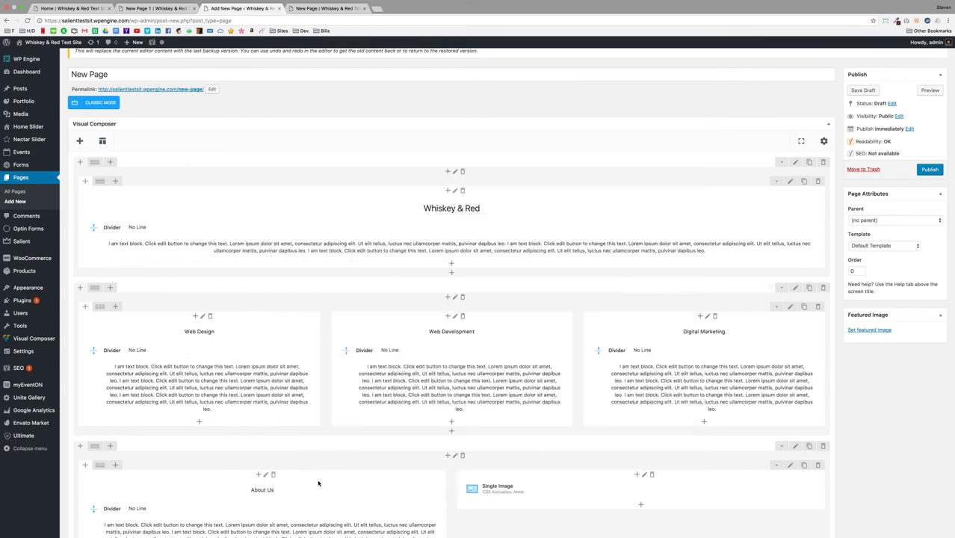
Step: Preview the page, compare it with the reference, and return to the editor
{"action": "left_click", "coordinate": [929, 91]}
{"action": "left_click", "coordinate": [322, 9]}
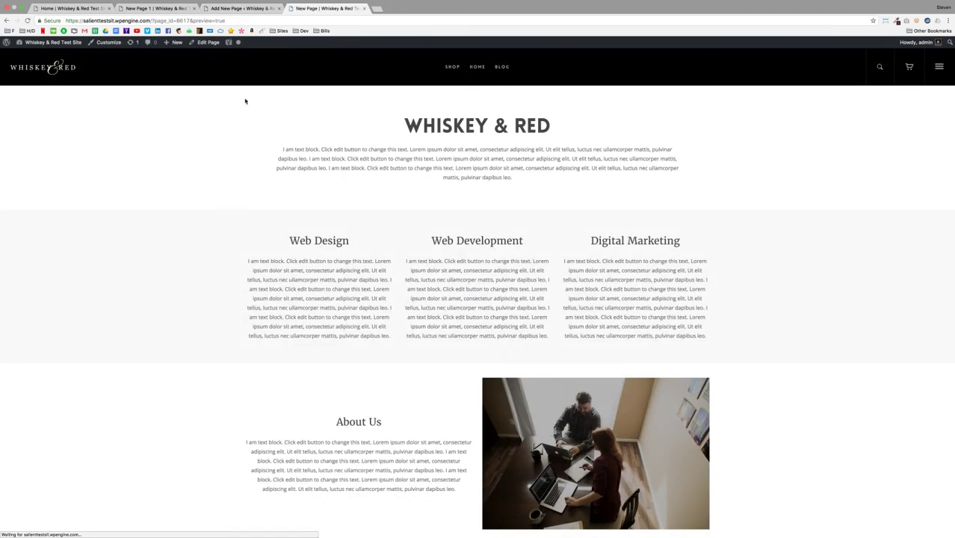
{"action": "left_click", "coordinate": [165, 8]}
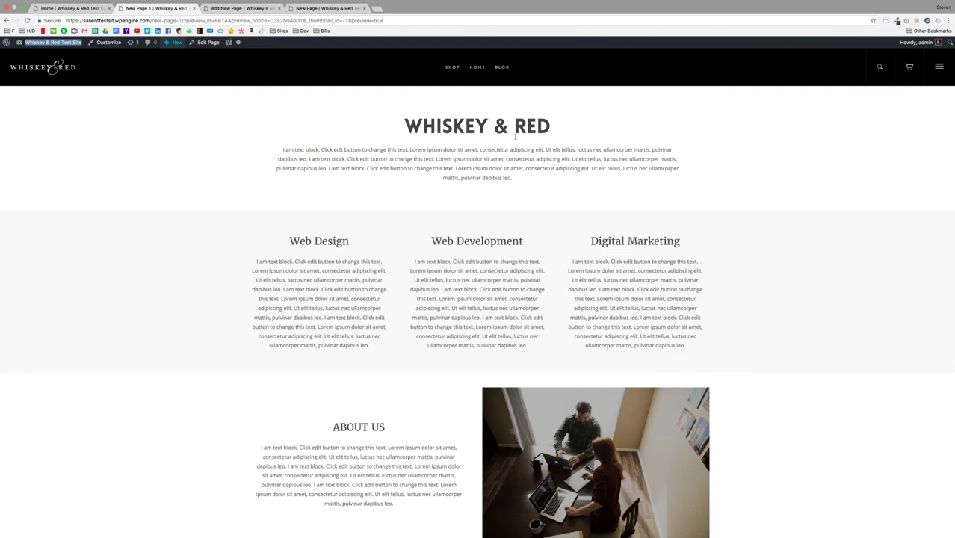
{"action": "left_click", "coordinate": [318, 9]}
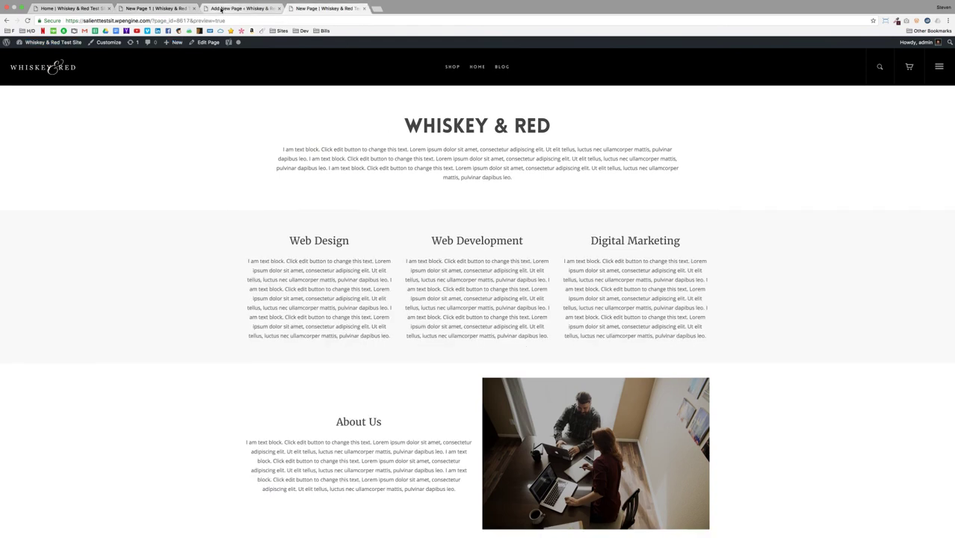
{"action": "left_click", "coordinate": [221, 9]}
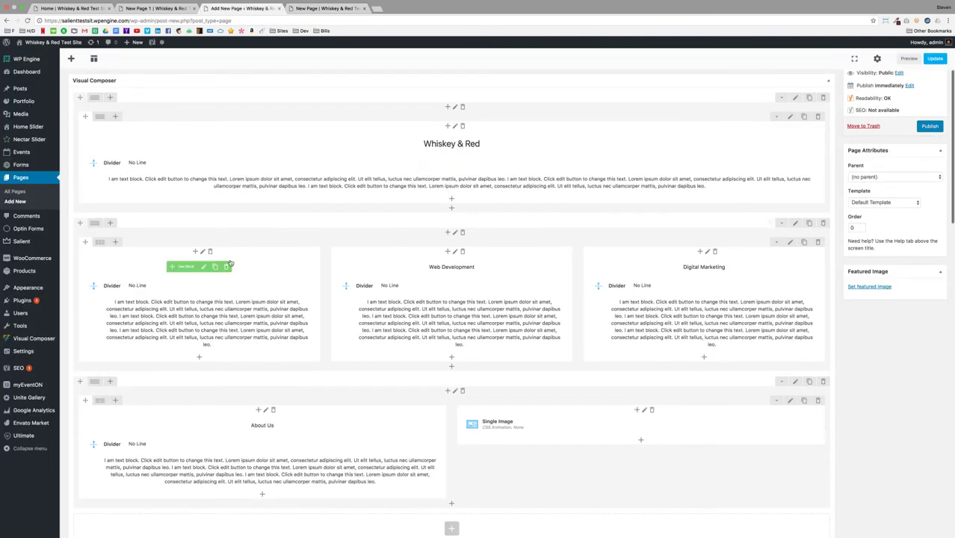
Step: Set the Web Design column padding to 1% on left and right only and save
{"action": "left_click", "coordinate": [202, 251]}
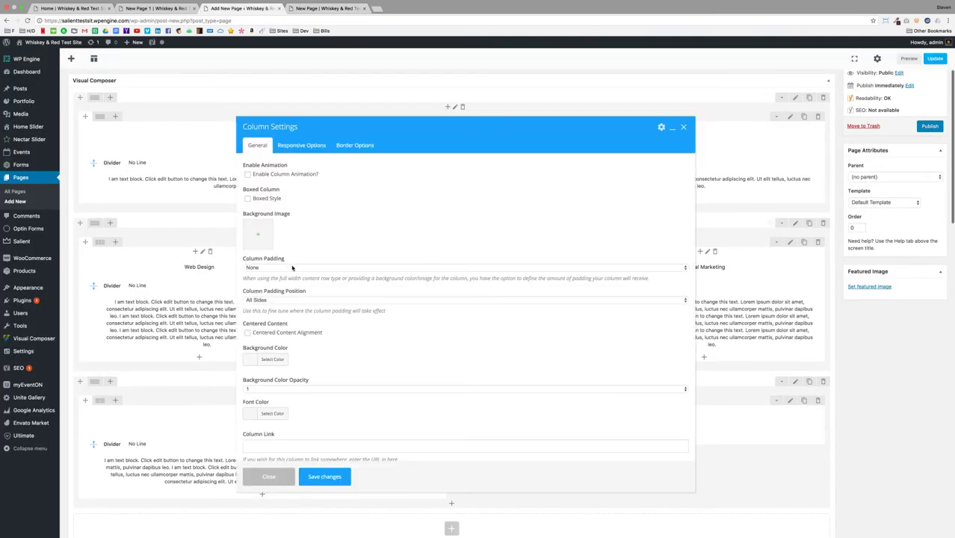
{"action": "left_click", "coordinate": [291, 268]}
{"action": "left_click", "coordinate": [289, 277]}
{"action": "left_click", "coordinate": [291, 300]}
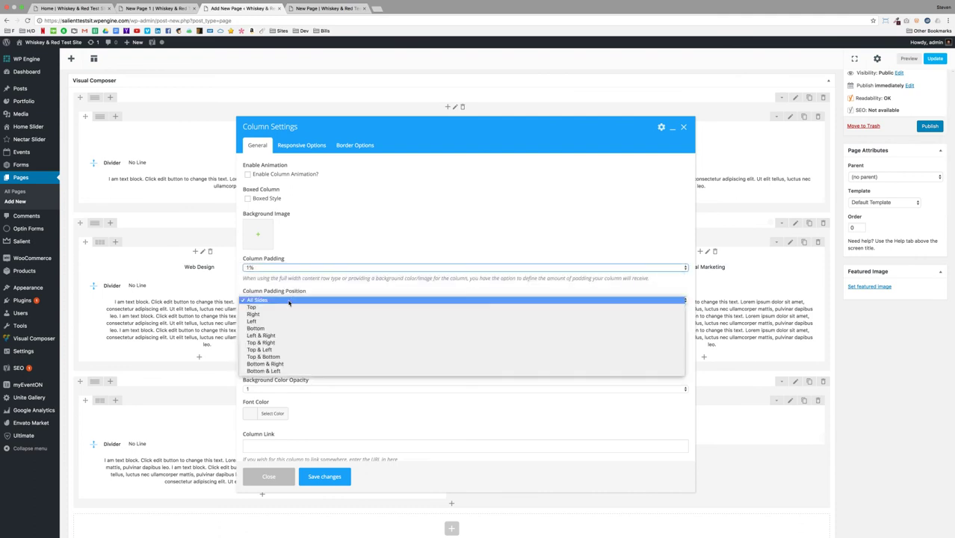
{"action": "left_click", "coordinate": [295, 338]}
{"action": "left_click", "coordinate": [326, 475]}
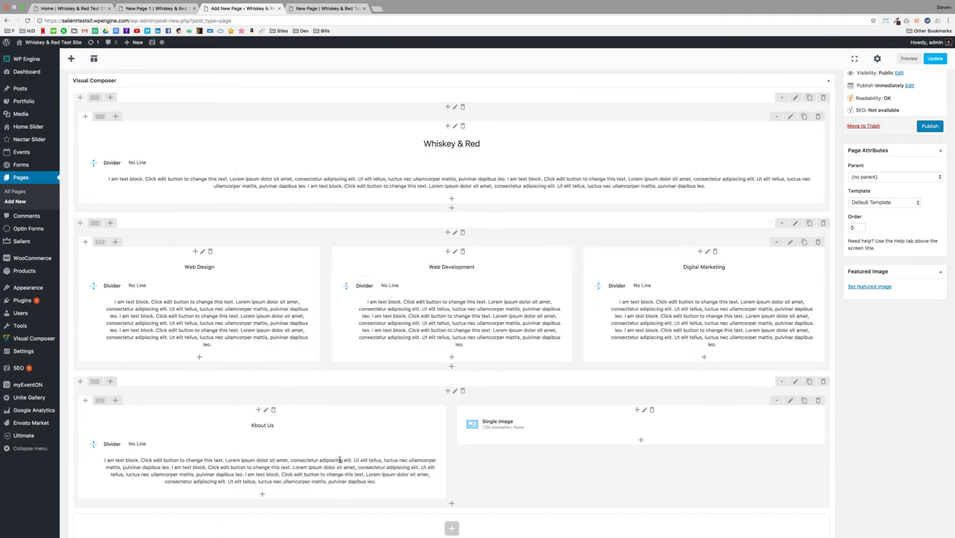
Step: Set the Web Development column padding to 1%, Left & Right, and save
{"action": "left_click", "coordinate": [454, 251]}
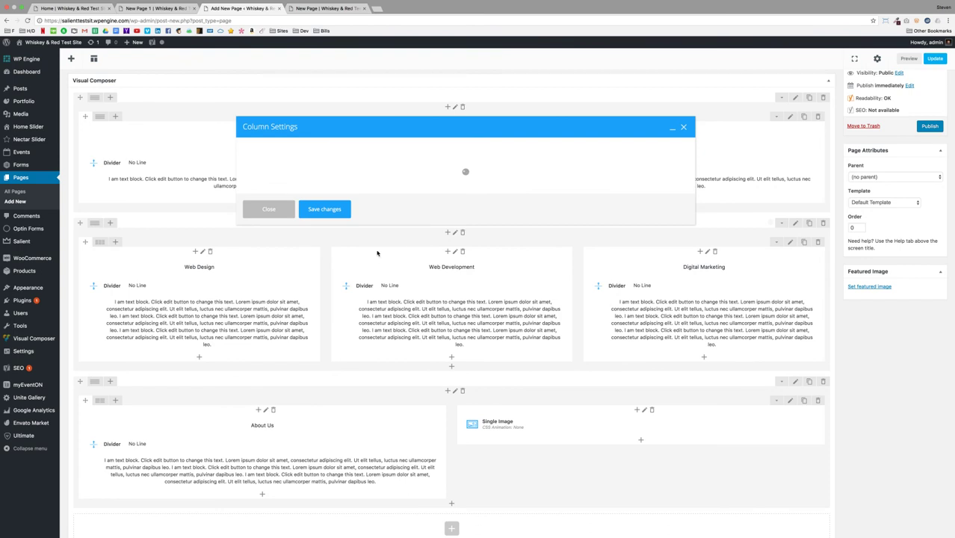
{"action": "left_click", "coordinate": [284, 268]}
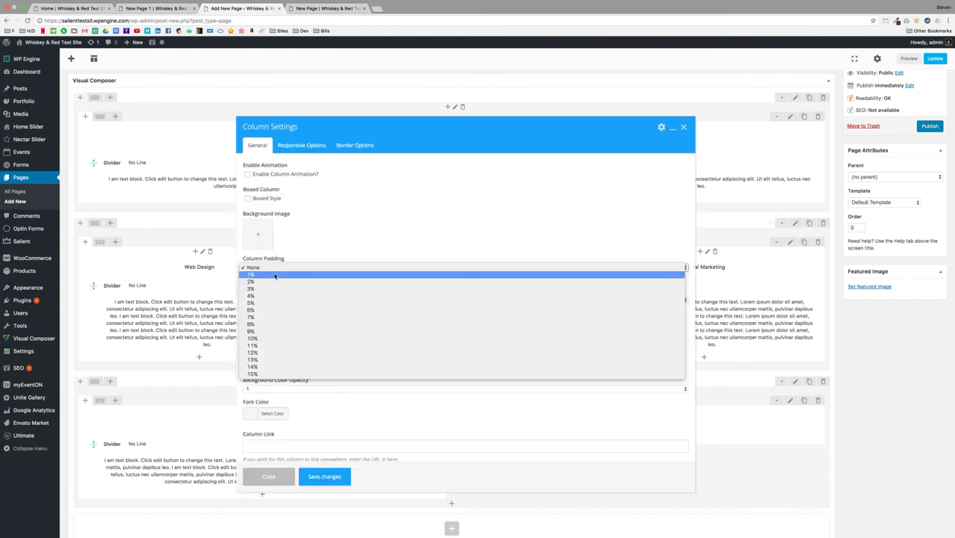
{"action": "left_click", "coordinate": [275, 269]}
{"action": "key", "text": "Down"}
{"action": "left_click", "coordinate": [299, 300]}
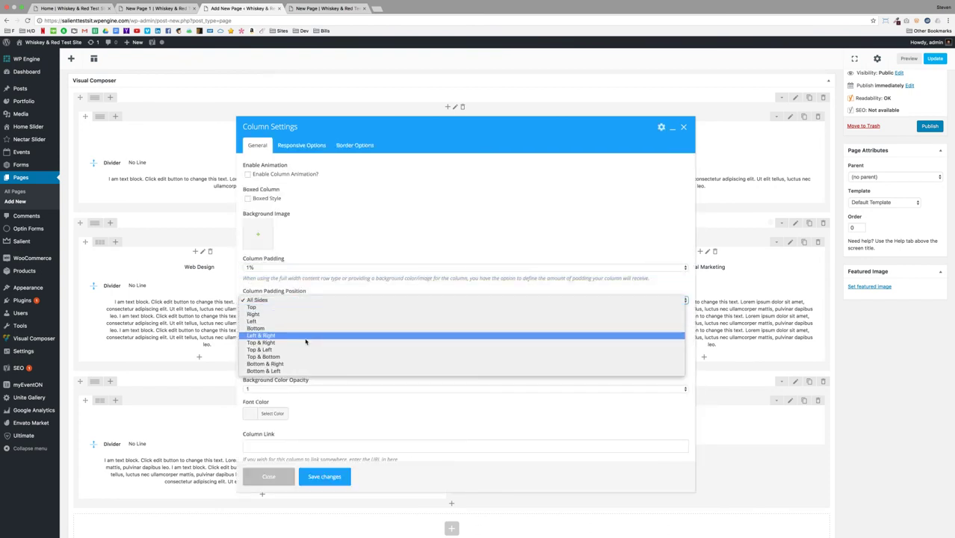
{"action": "left_click", "coordinate": [316, 353]}
{"action": "left_click", "coordinate": [324, 476]}
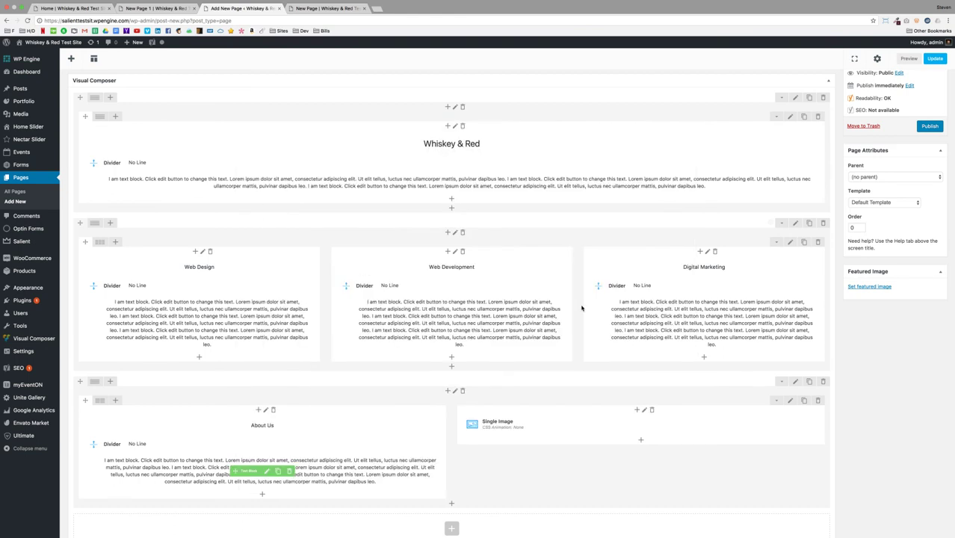
Step: Give the Digital Marketing column 1% Left & Right padding and save
{"action": "left_click", "coordinate": [707, 252]}
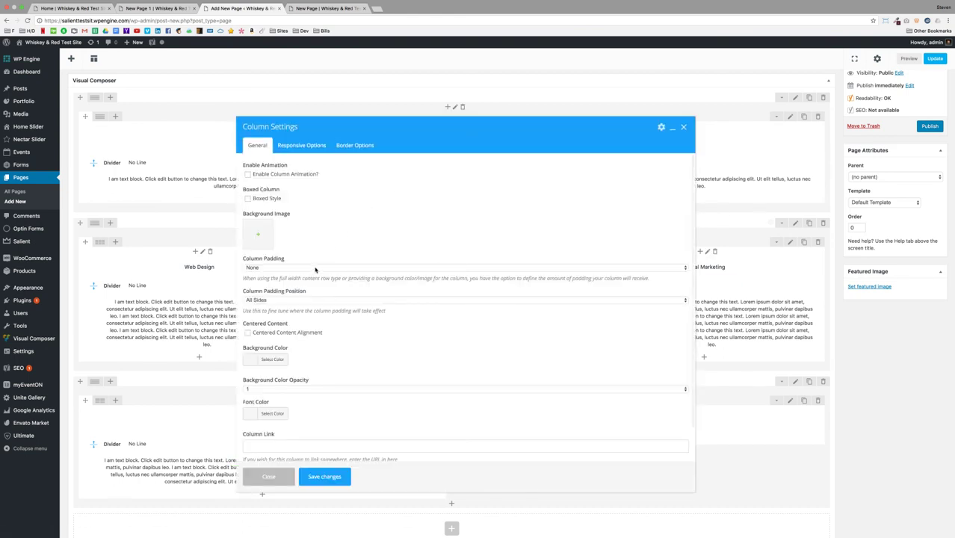
{"action": "left_click", "coordinate": [313, 267]}
{"action": "left_click", "coordinate": [309, 274]}
{"action": "left_click", "coordinate": [305, 300]}
{"action": "left_click", "coordinate": [303, 336]}
{"action": "left_click", "coordinate": [326, 477]}
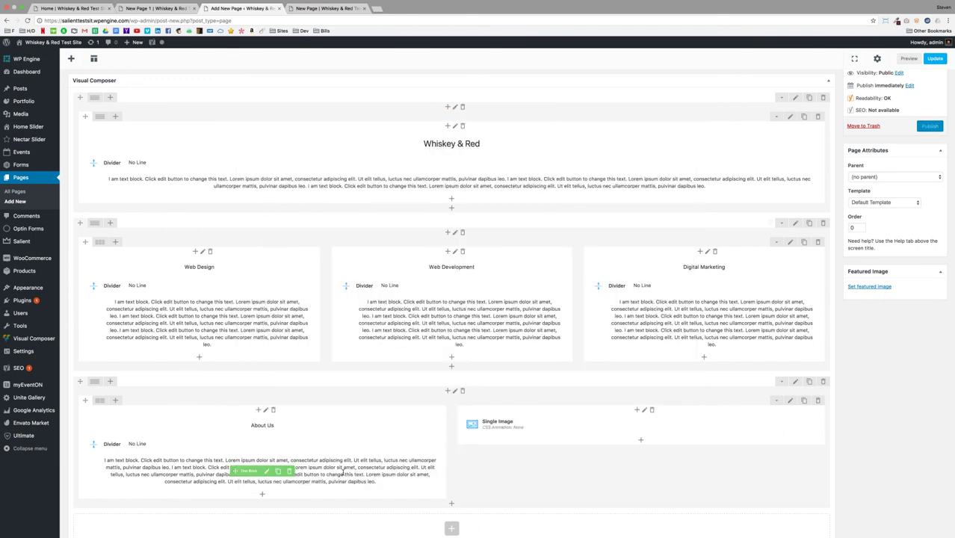
Step: Give the About Us column 2% padding on its left and right sides and save
{"action": "scroll", "coordinate": [342, 463], "scroll_direction": "down", "scroll_amount": 2}
{"action": "left_click", "coordinate": [267, 345]}
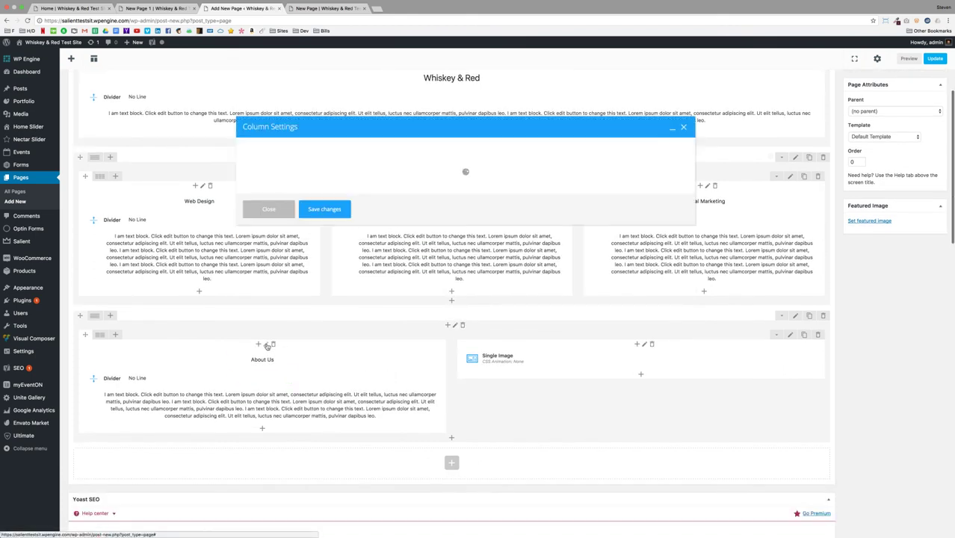
{"action": "left_click", "coordinate": [302, 268]}
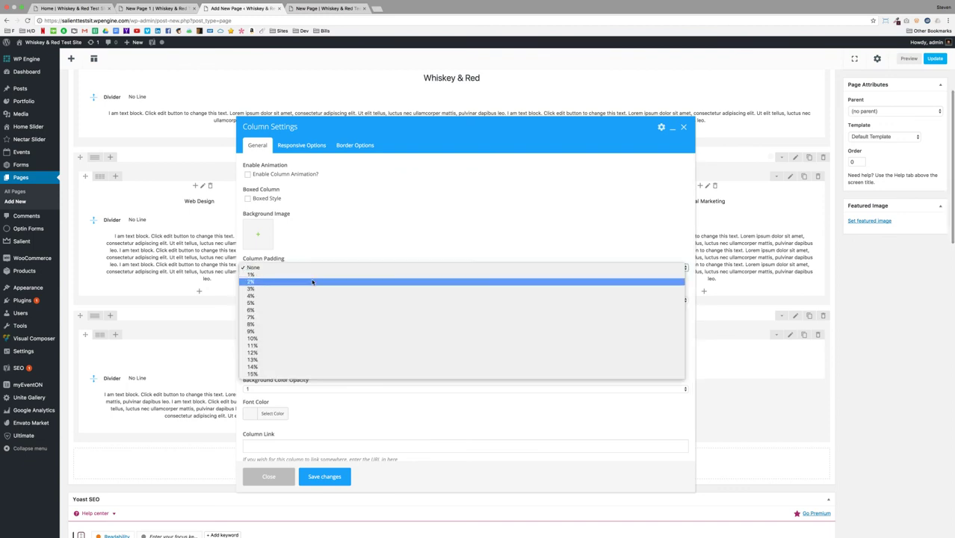
{"action": "left_click", "coordinate": [312, 281]}
{"action": "left_click", "coordinate": [329, 303]}
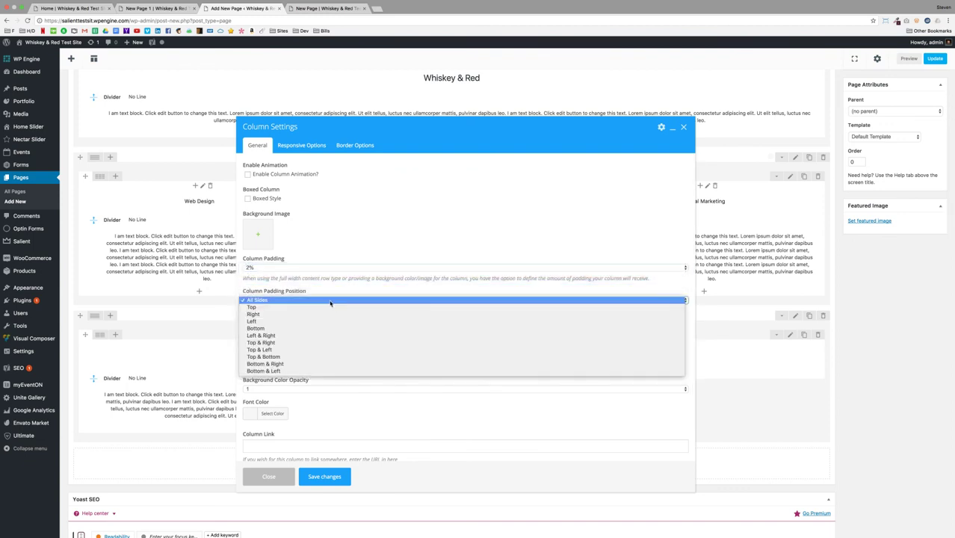
{"action": "left_click", "coordinate": [325, 335]}
{"action": "left_click", "coordinate": [325, 478]}
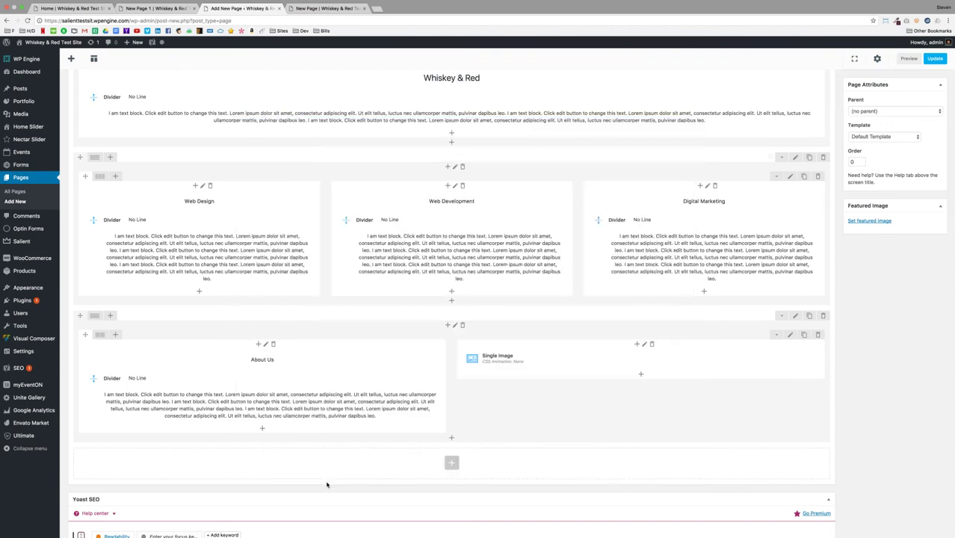
Step: Preview the updated page and compare its About Us section against the reference page
{"action": "left_click", "coordinate": [909, 59]}
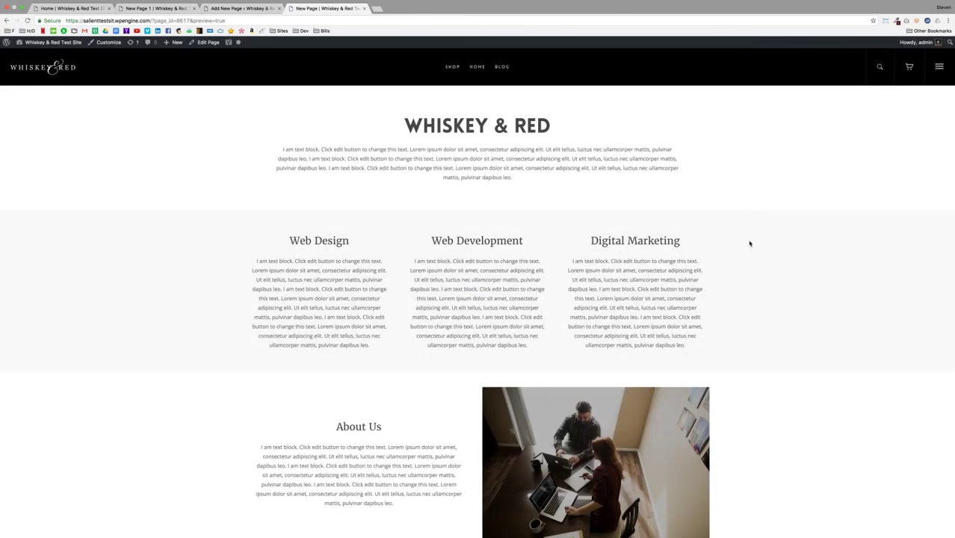
{"action": "left_click", "coordinate": [138, 11]}
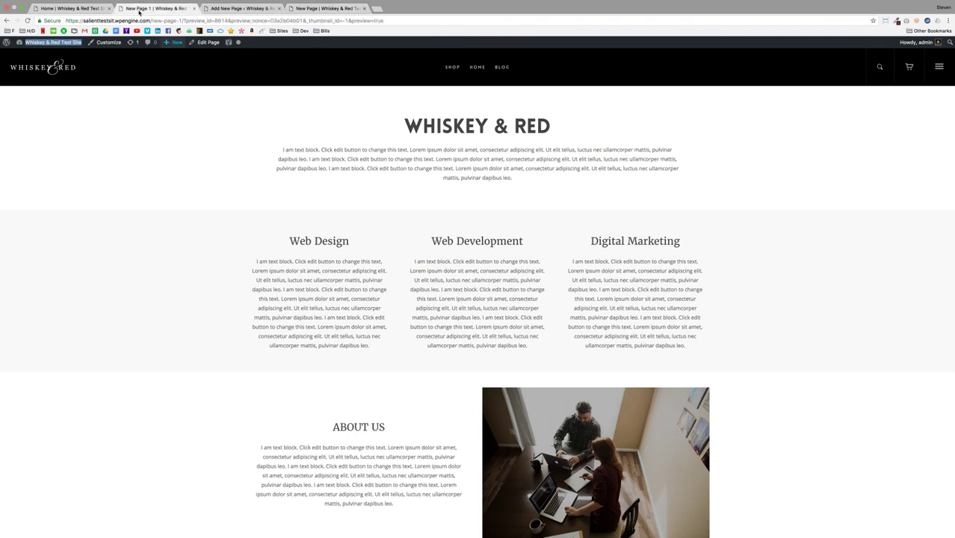
{"action": "left_click", "coordinate": [302, 9]}
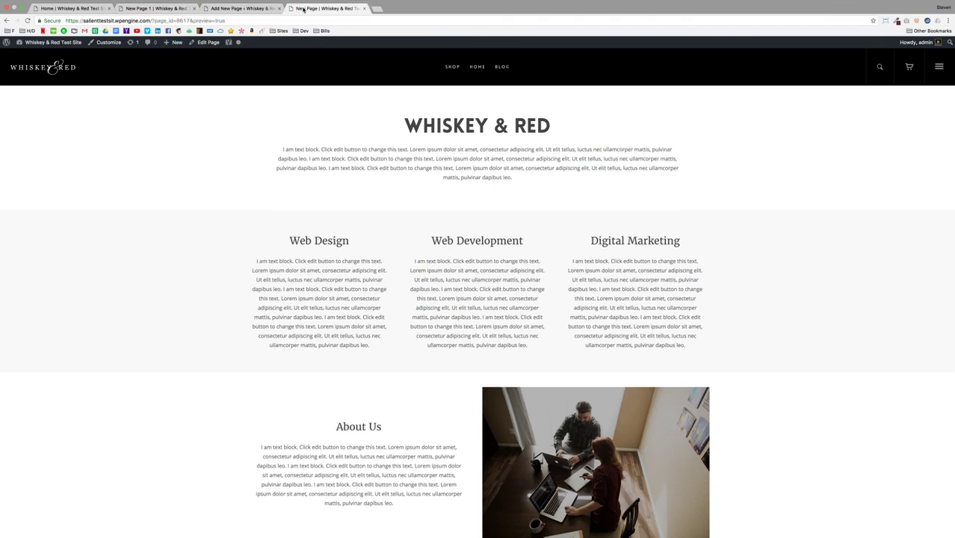
{"action": "left_click_drag", "start_coordinate": [390, 428], "coordinate": [335, 429]}
{"action": "left_click", "coordinate": [155, 9]}
{"action": "left_click", "coordinate": [318, 10]}
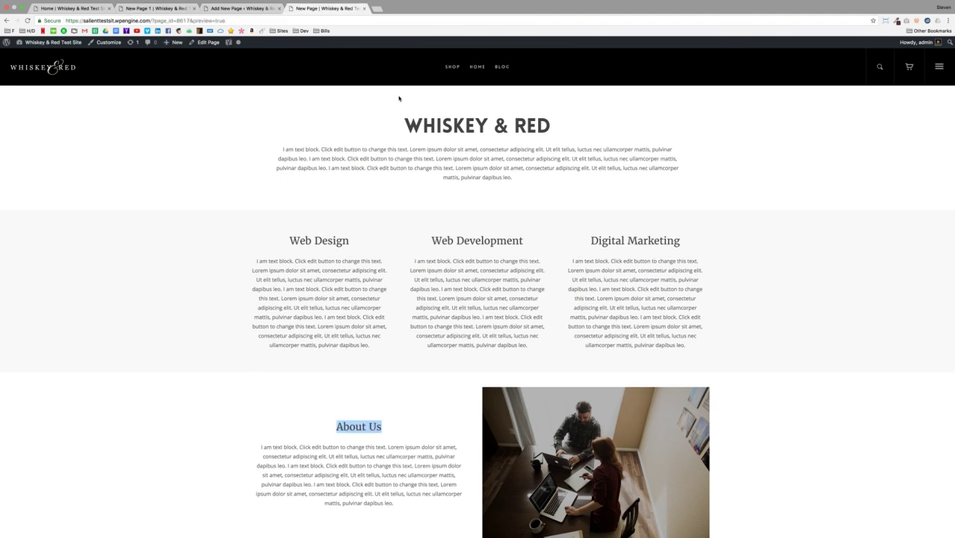
{"action": "left_click", "coordinate": [241, 9]}
{"action": "scroll", "coordinate": [783, 257], "scroll_direction": "up", "scroll_amount": 5}
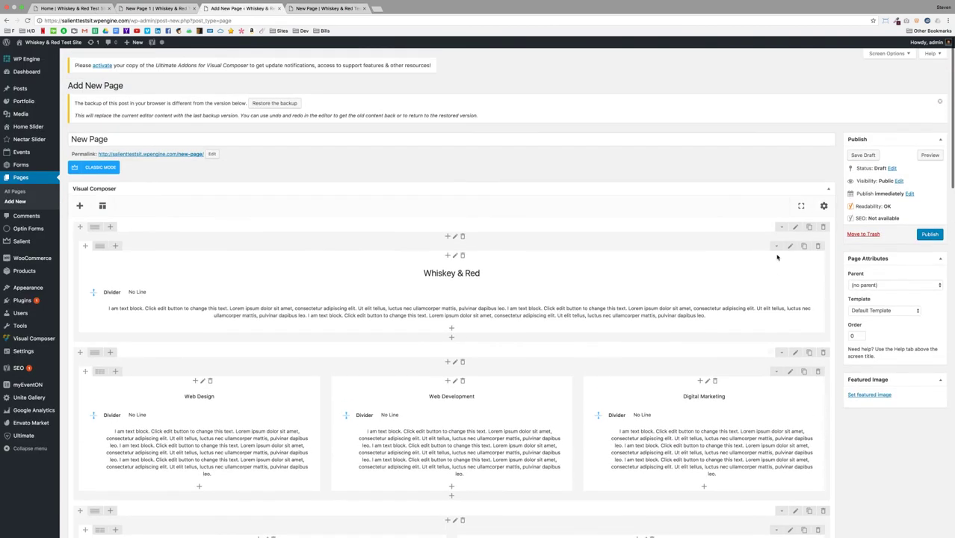
{"action": "left_click", "coordinate": [327, 8]}
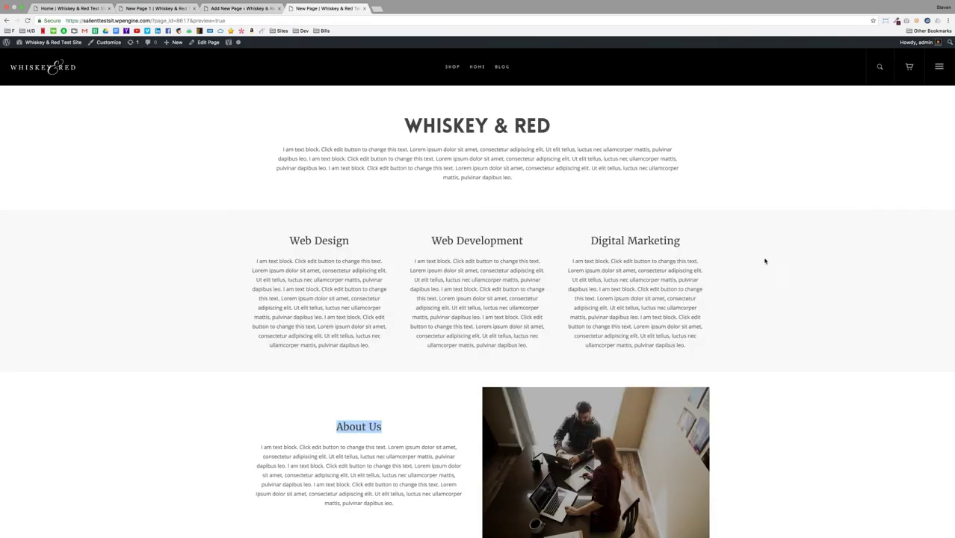